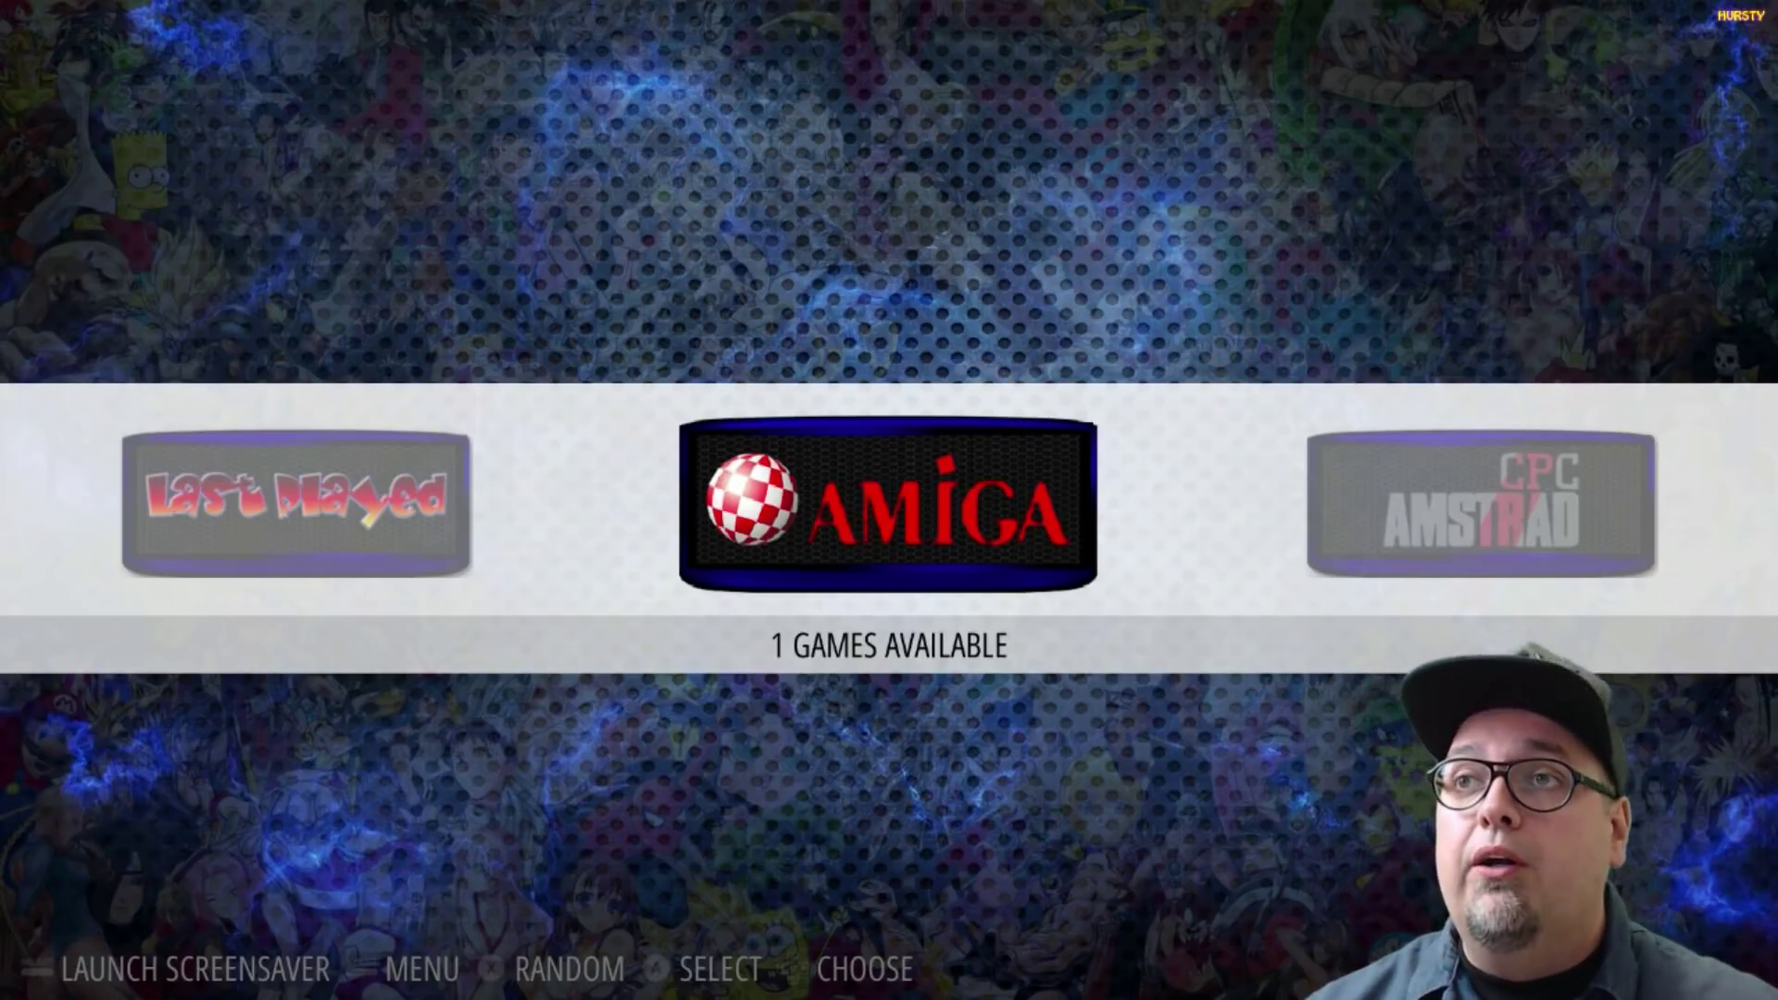
Step: Browse the available game systems in the carousel, starting from Amiga and continuing past NeoGeo Pocket
key("Right")
key("Right")
key("Right")
key("Right")
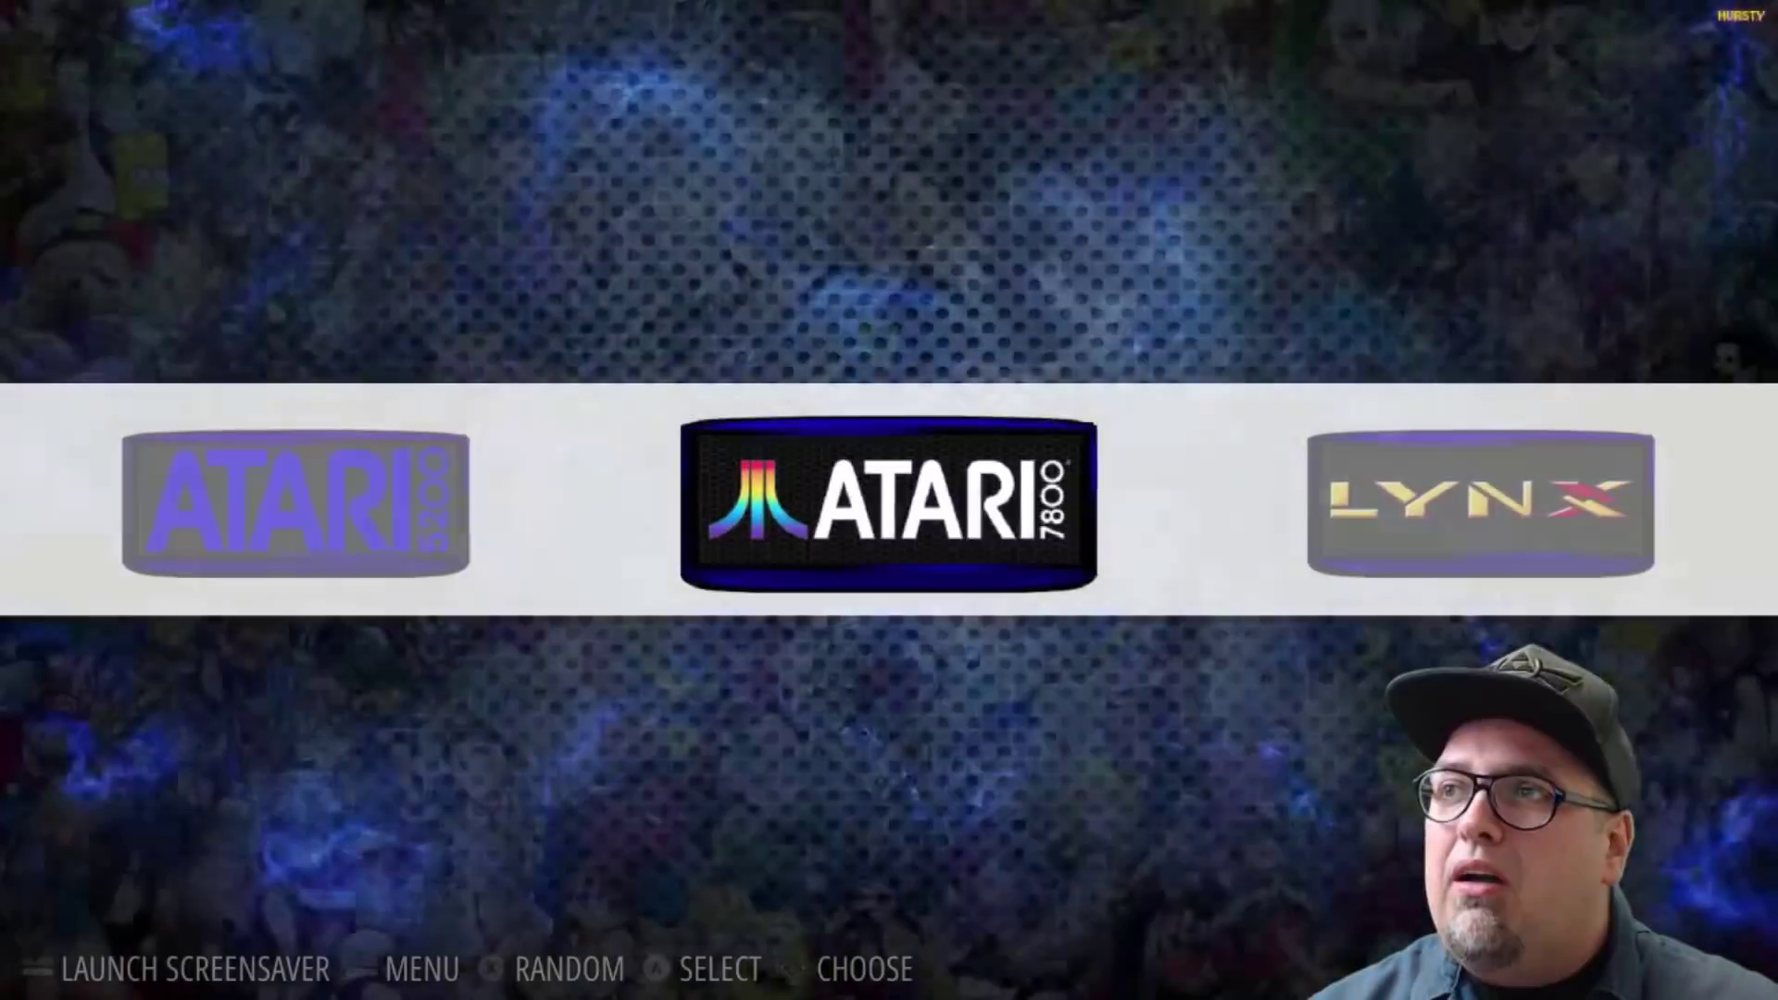
key("Right")
key("Right")
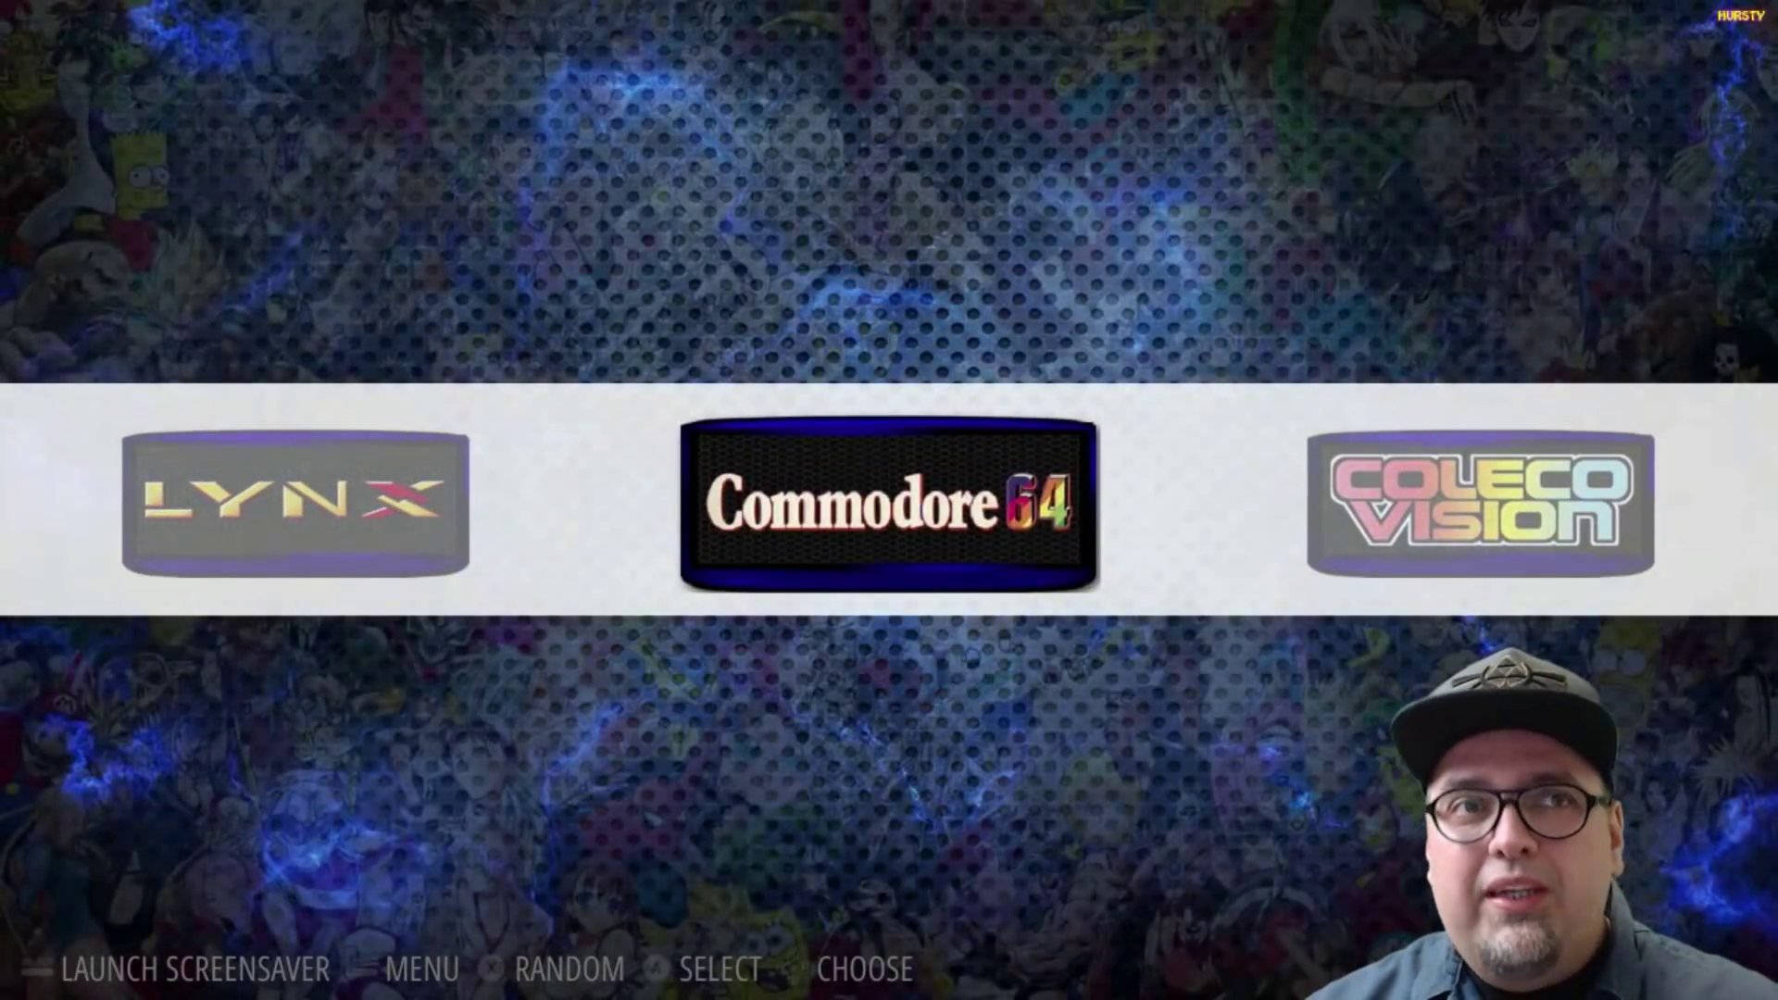
key("Right")
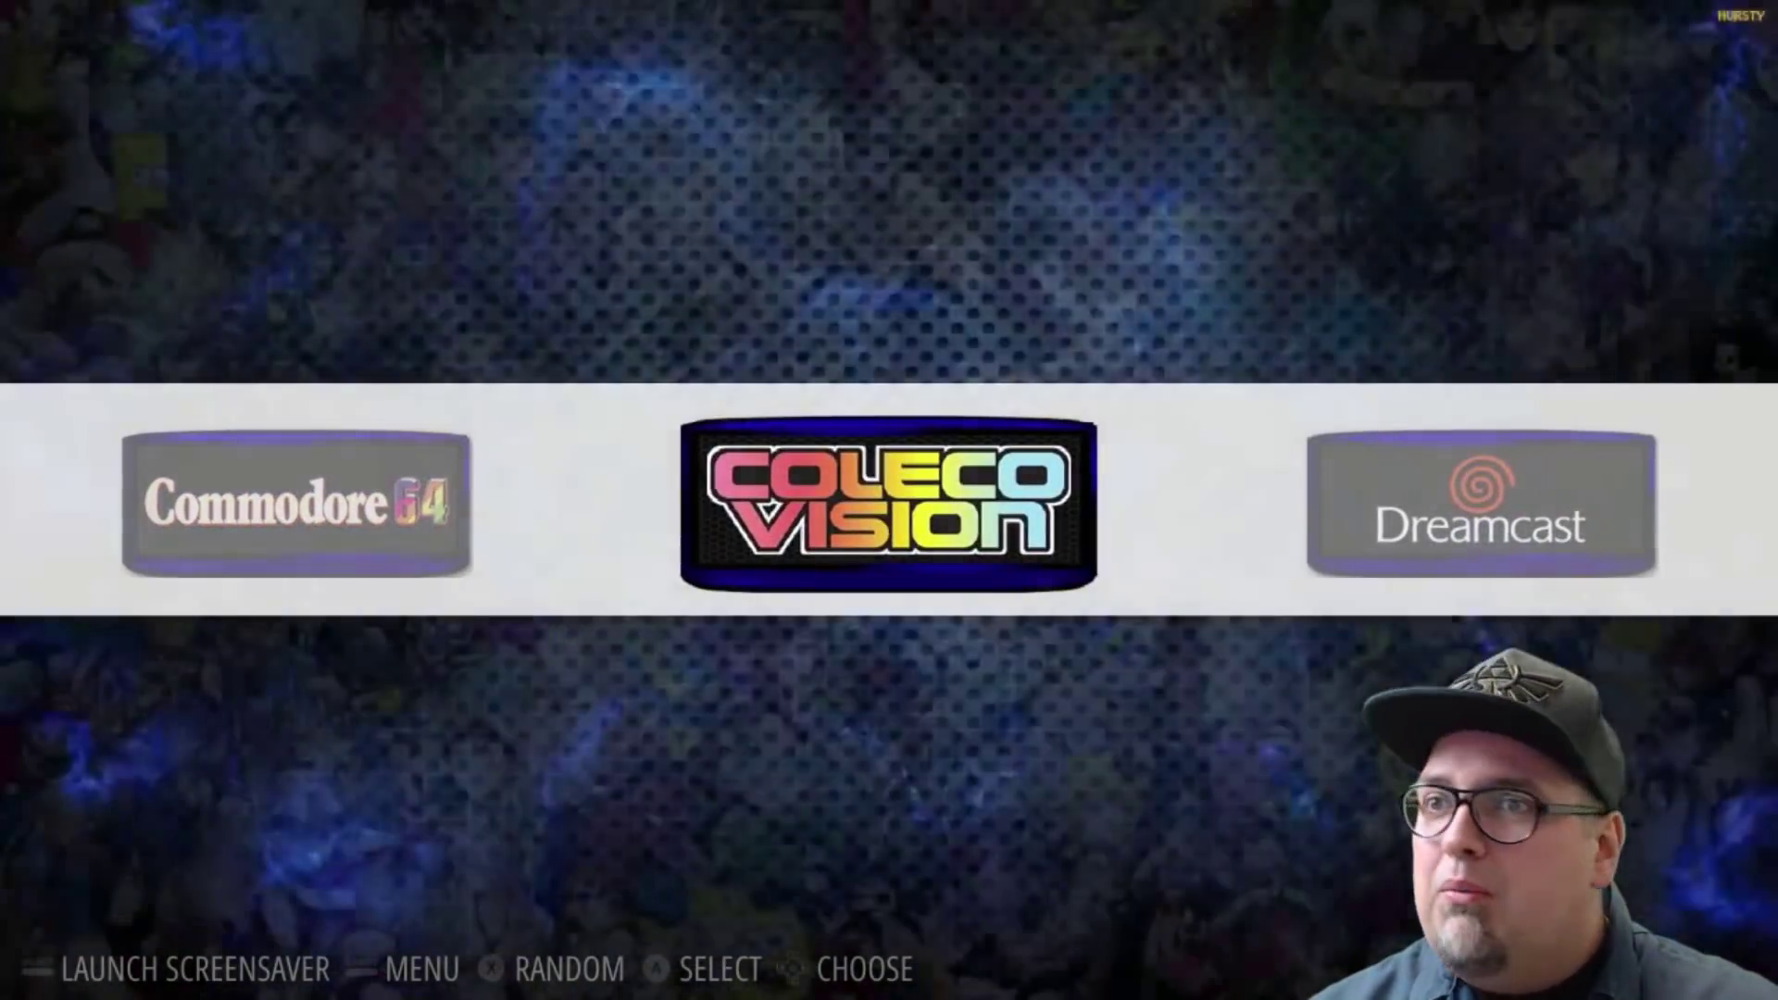
key("Right")
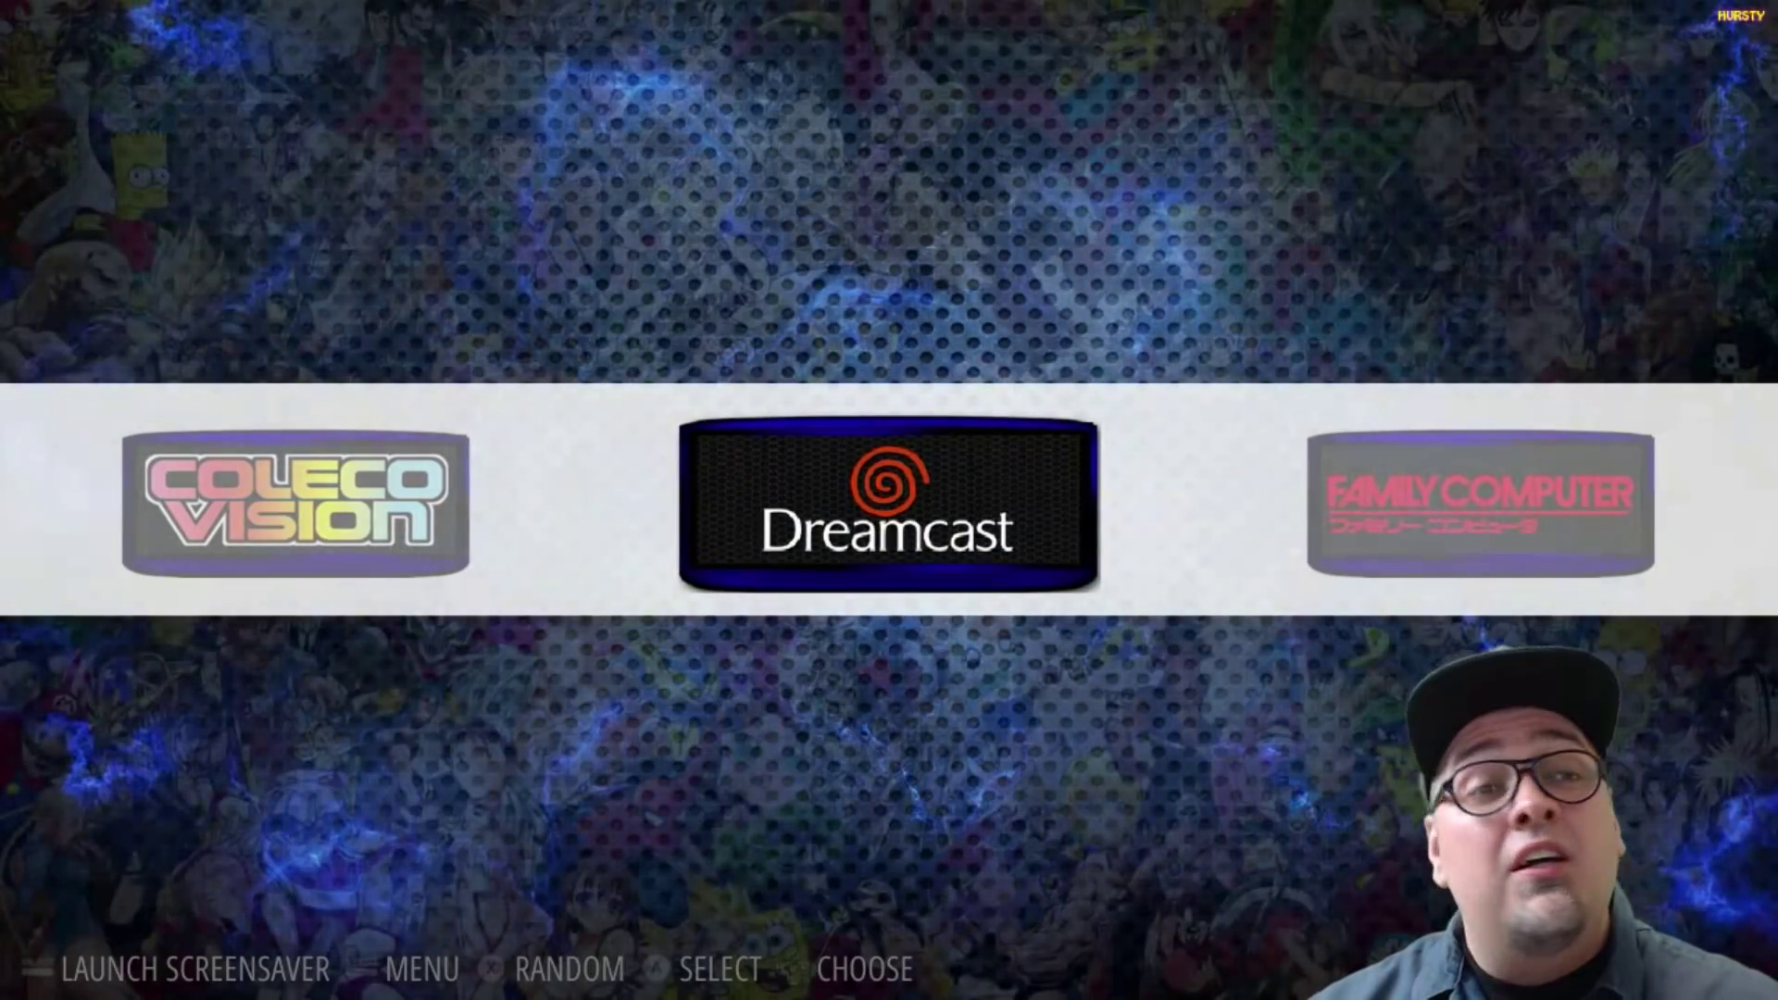
key("Right")
key("Right")
key("Right")
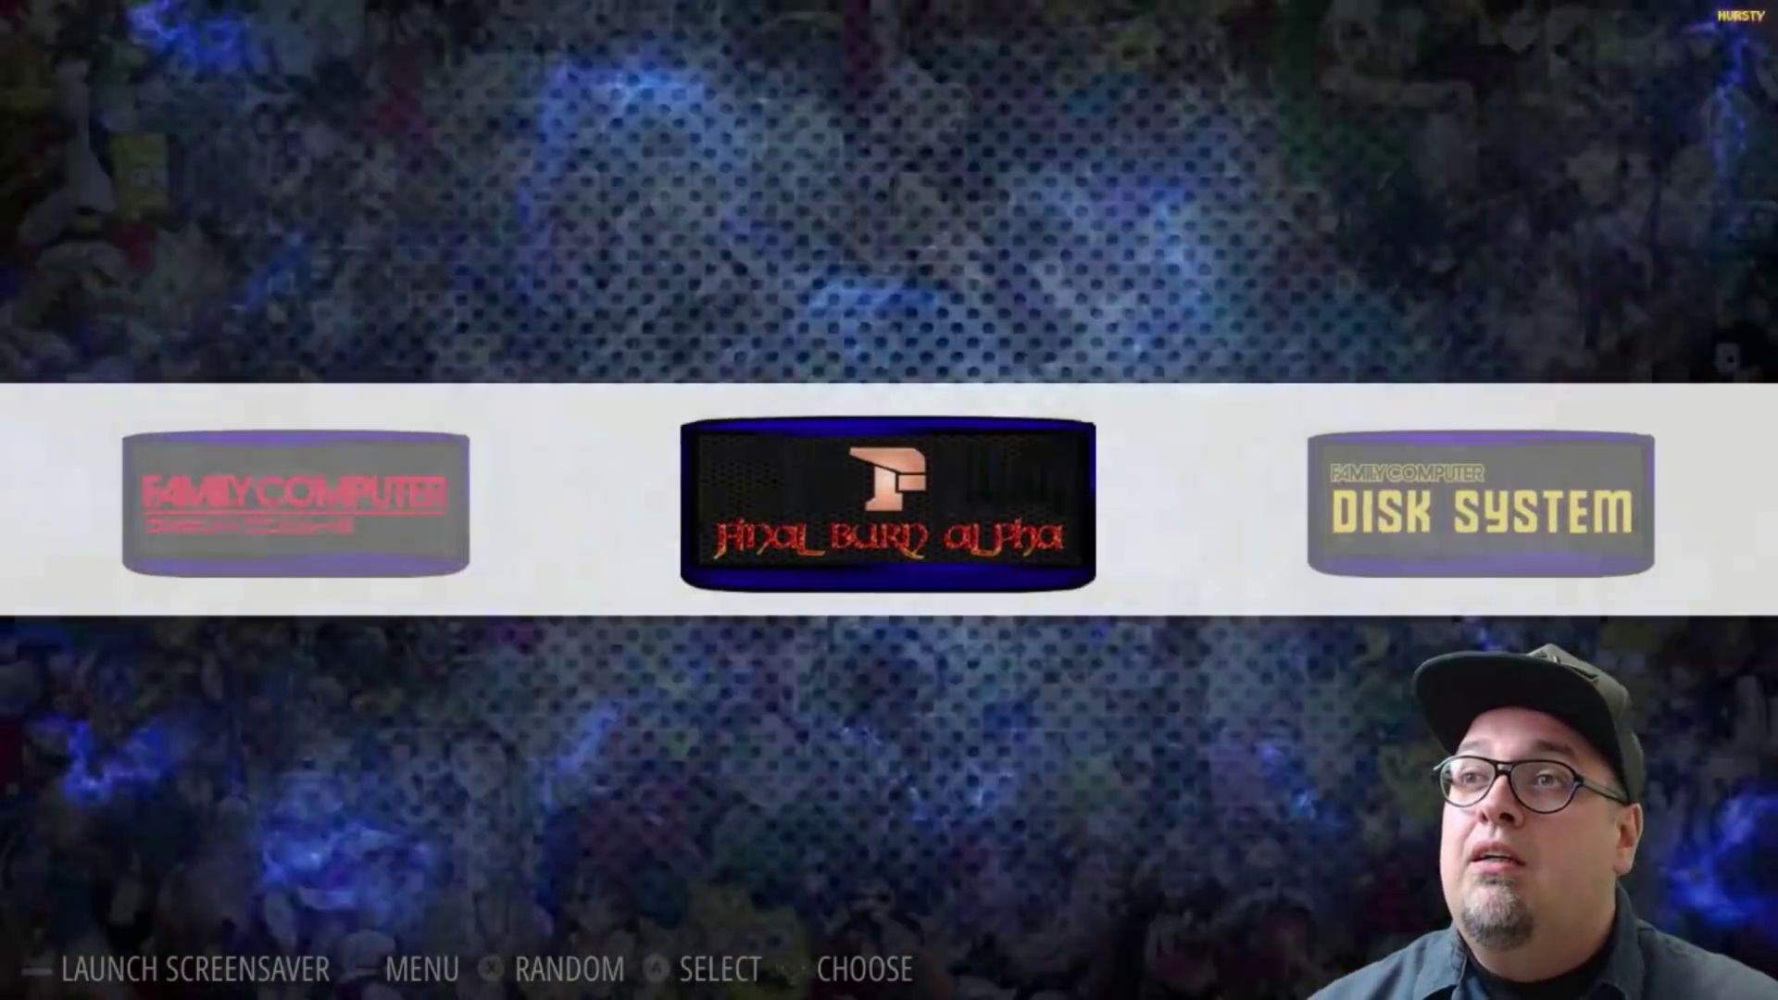
key("Right")
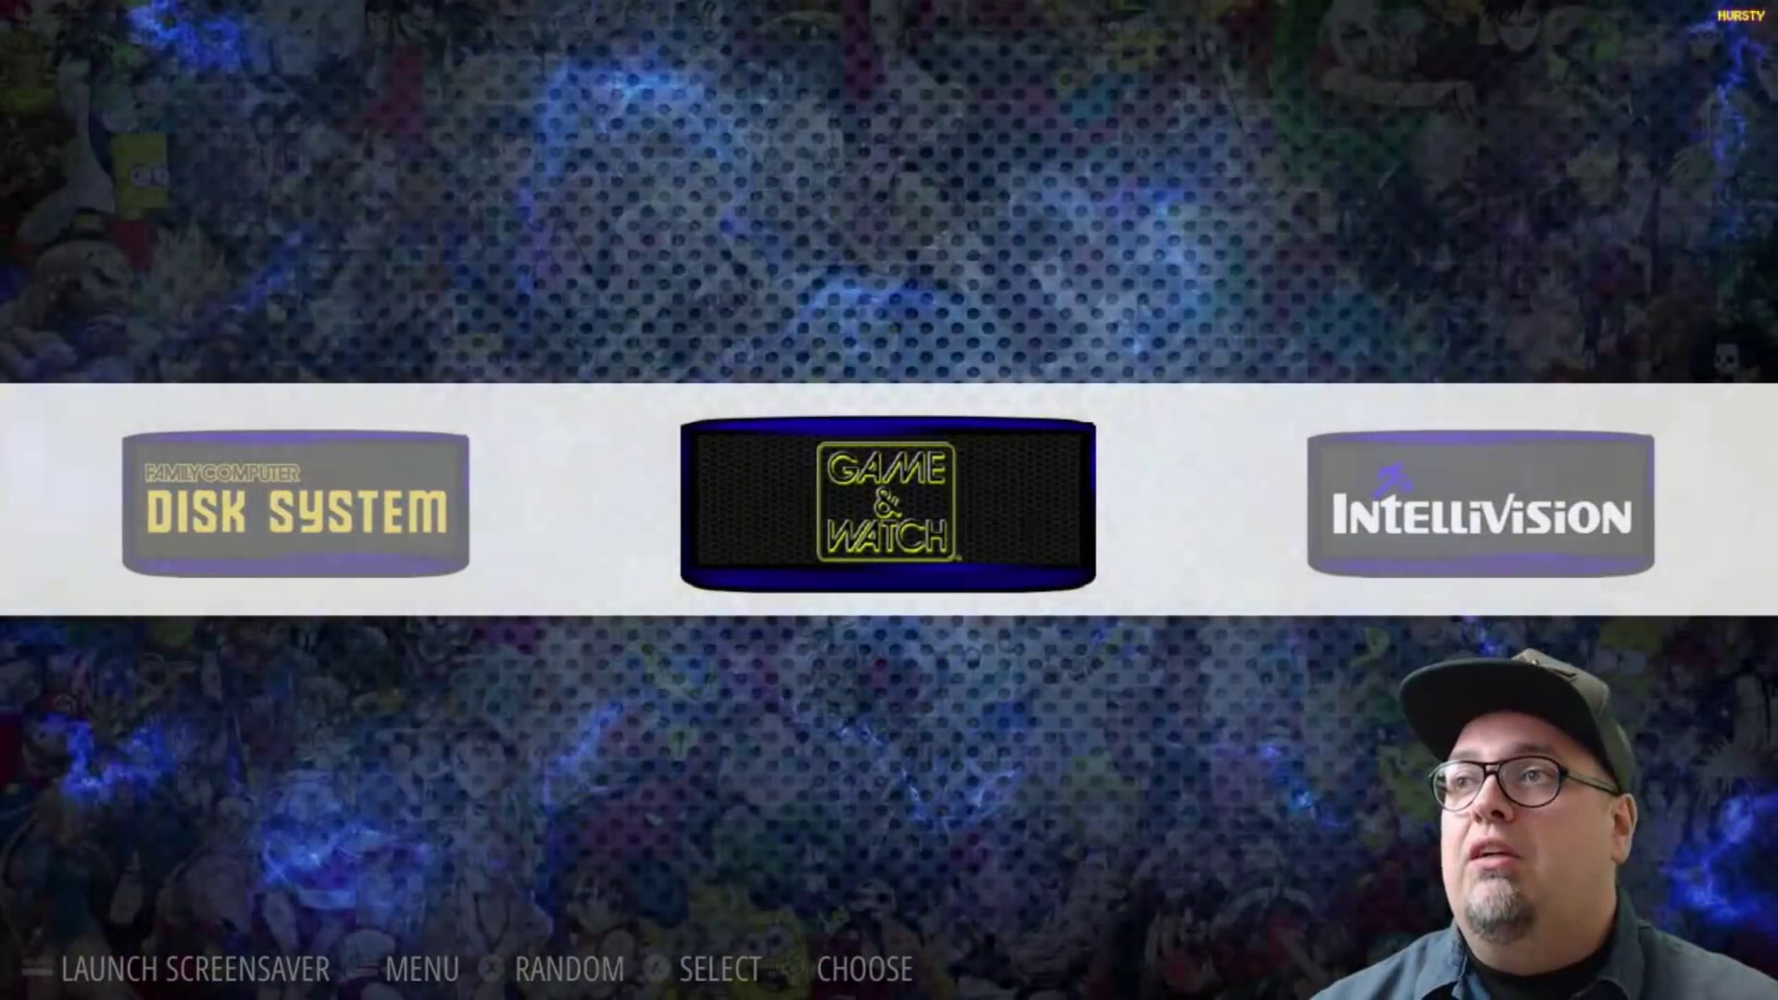
key("Right")
key("Right")
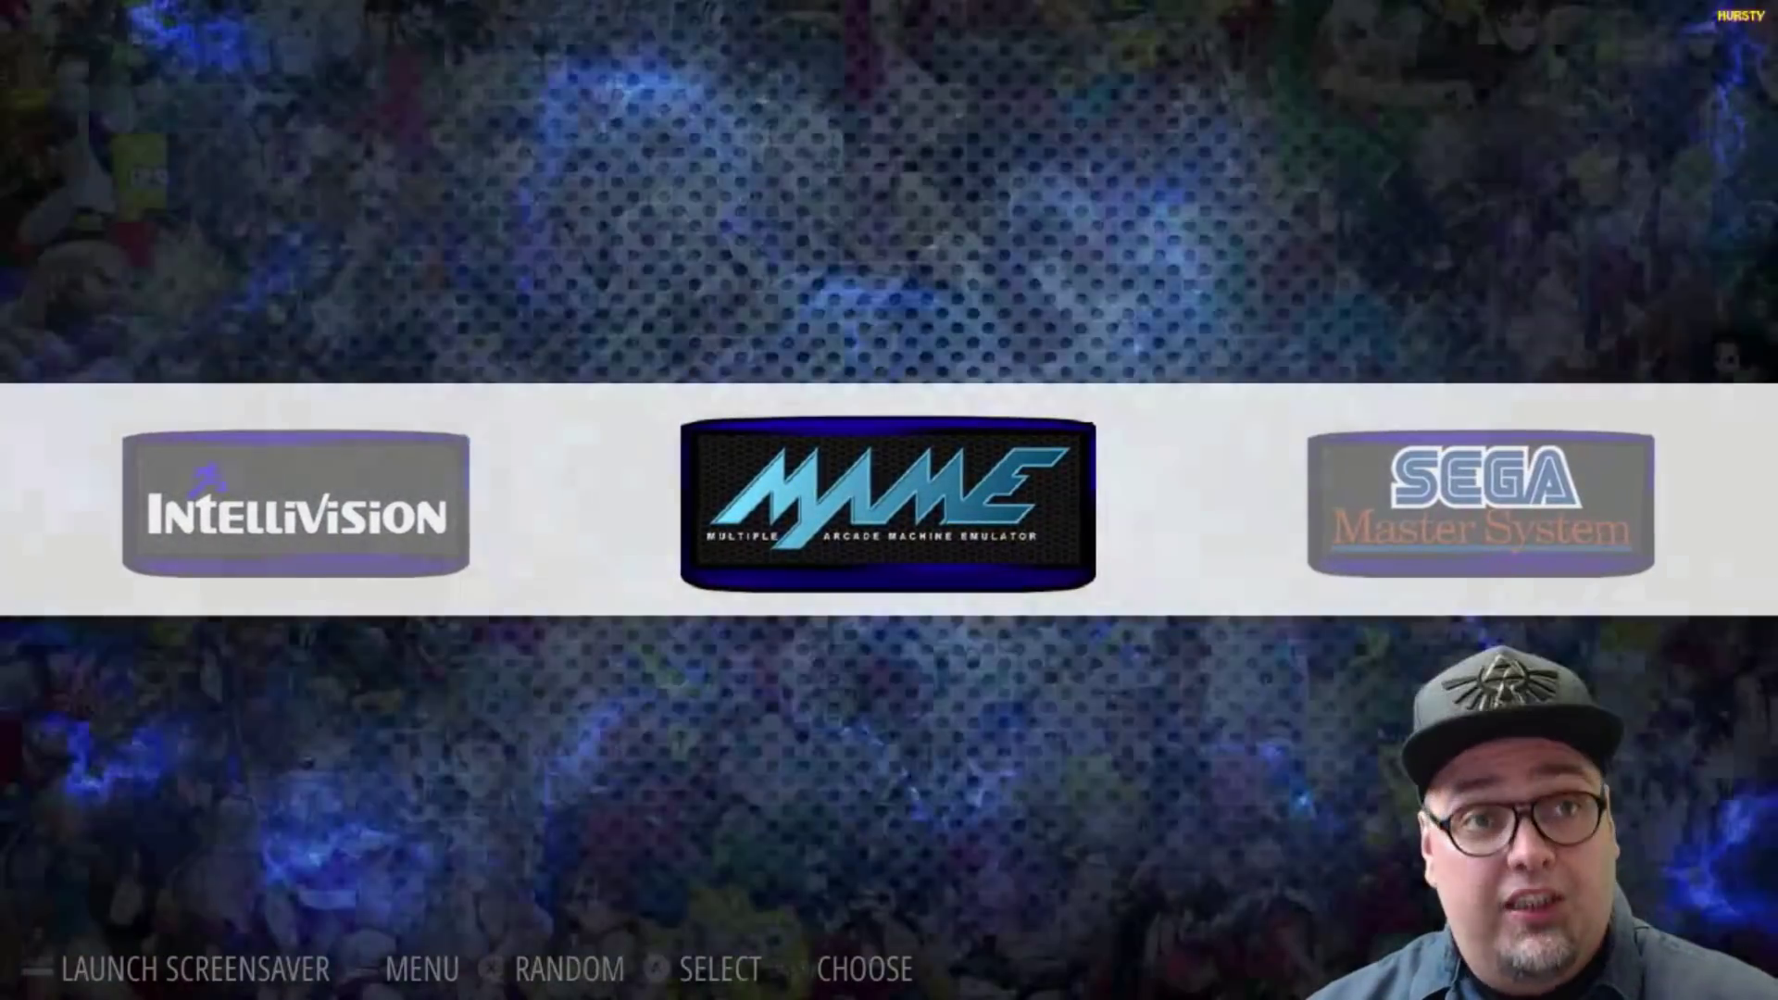
key("Right")
key("Right")
key("Right")
key("Right")
key("Right")
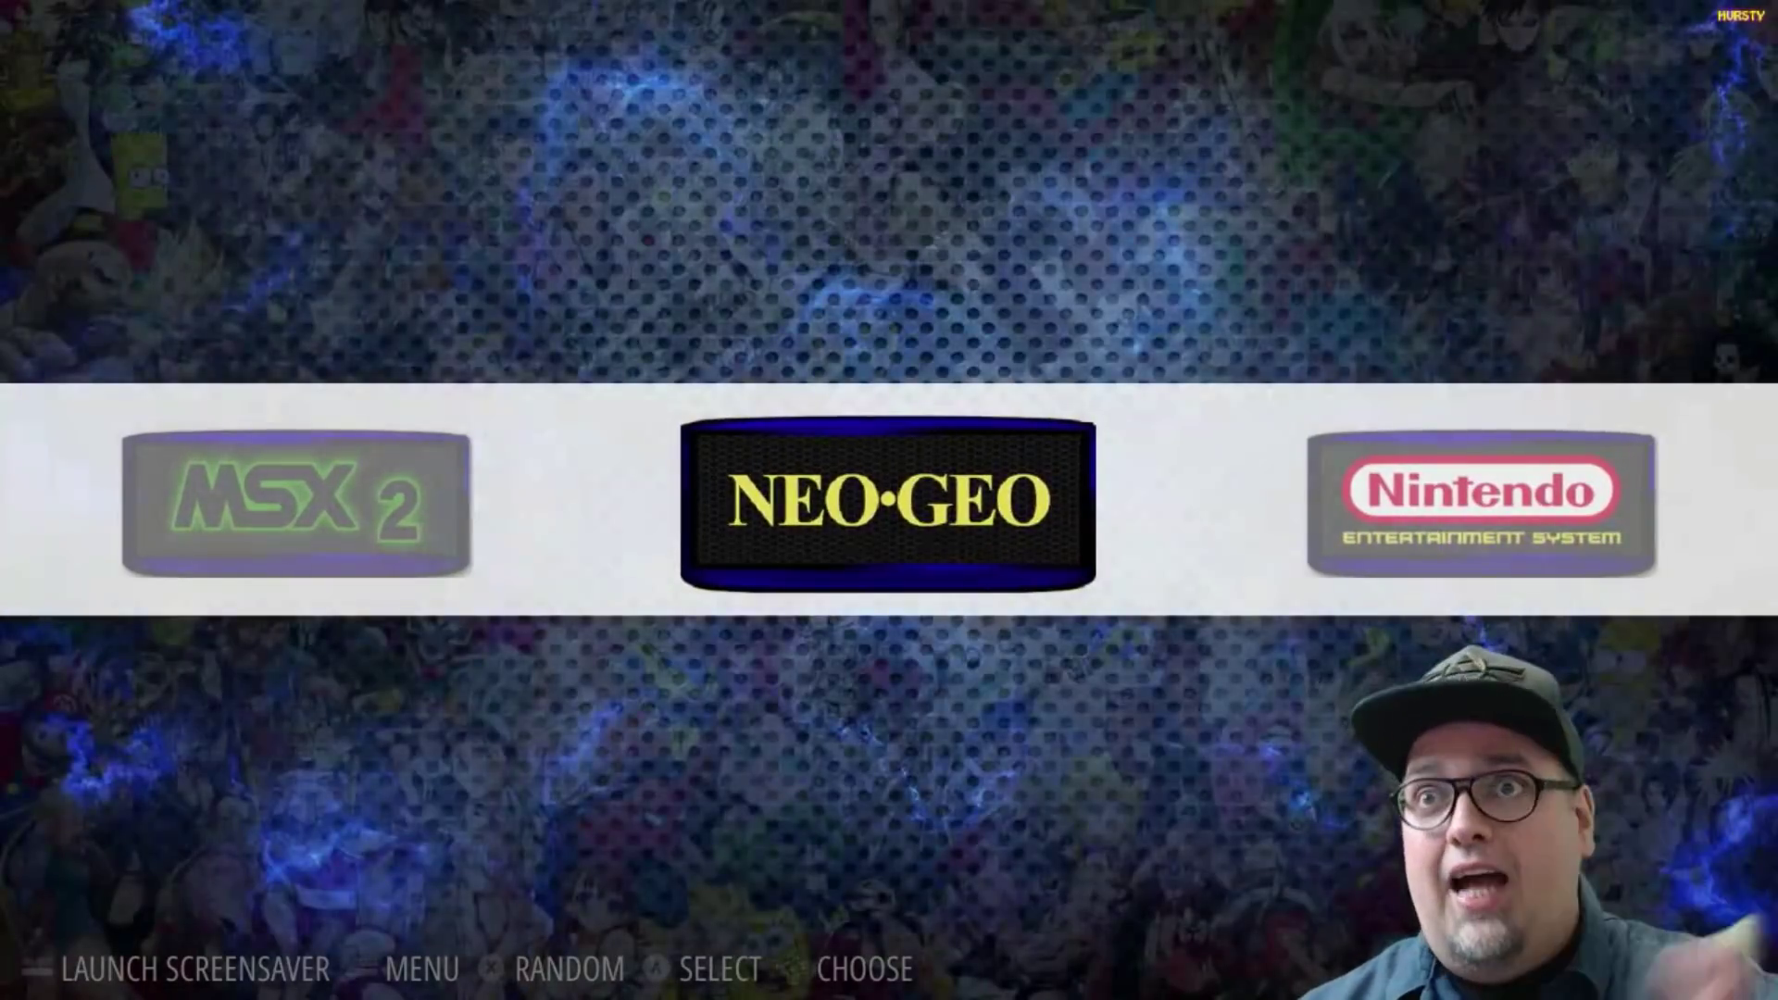
key("Right")
key("Right")
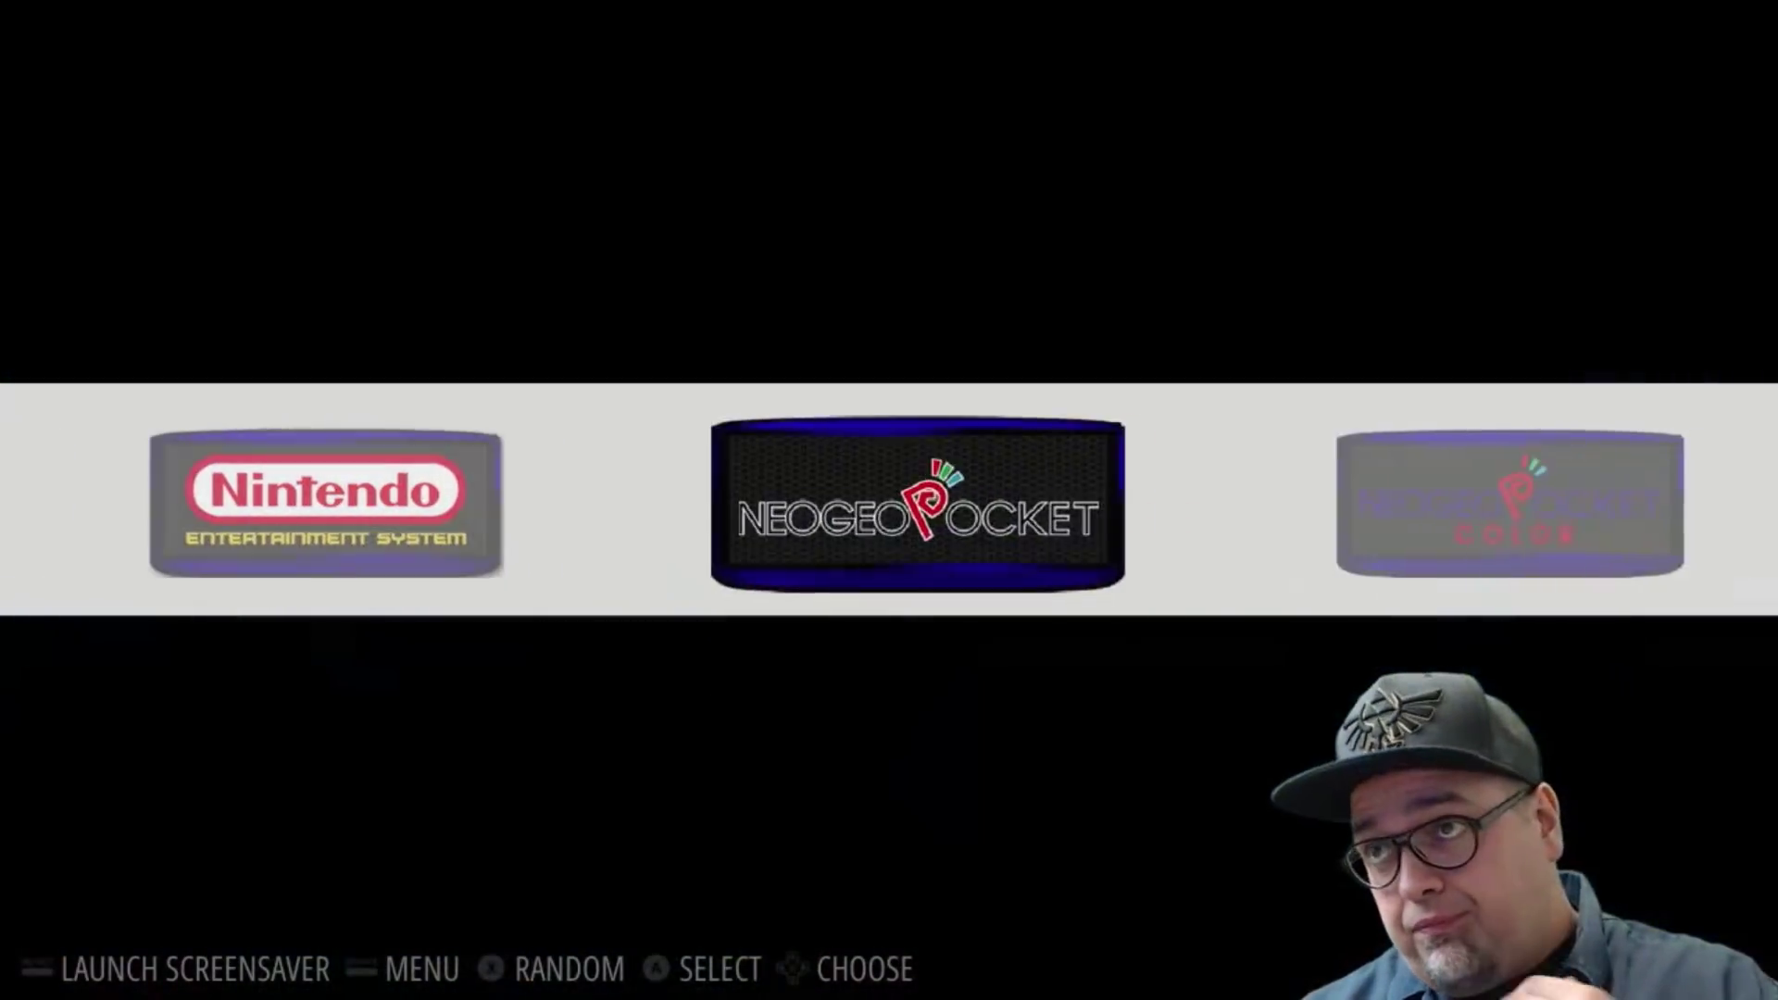
key("Right")
key("Right")
key("Right")
key("Right")
key("Right")
key("Right")
key("Right")
key("Right")
key("Right")
key("Right")
key("Right")
key("Right")
Step: Go back to the RetroPie system and open its configuration list
key("Left")
key("Left")
key("Left")
key("Left")
key("Left")
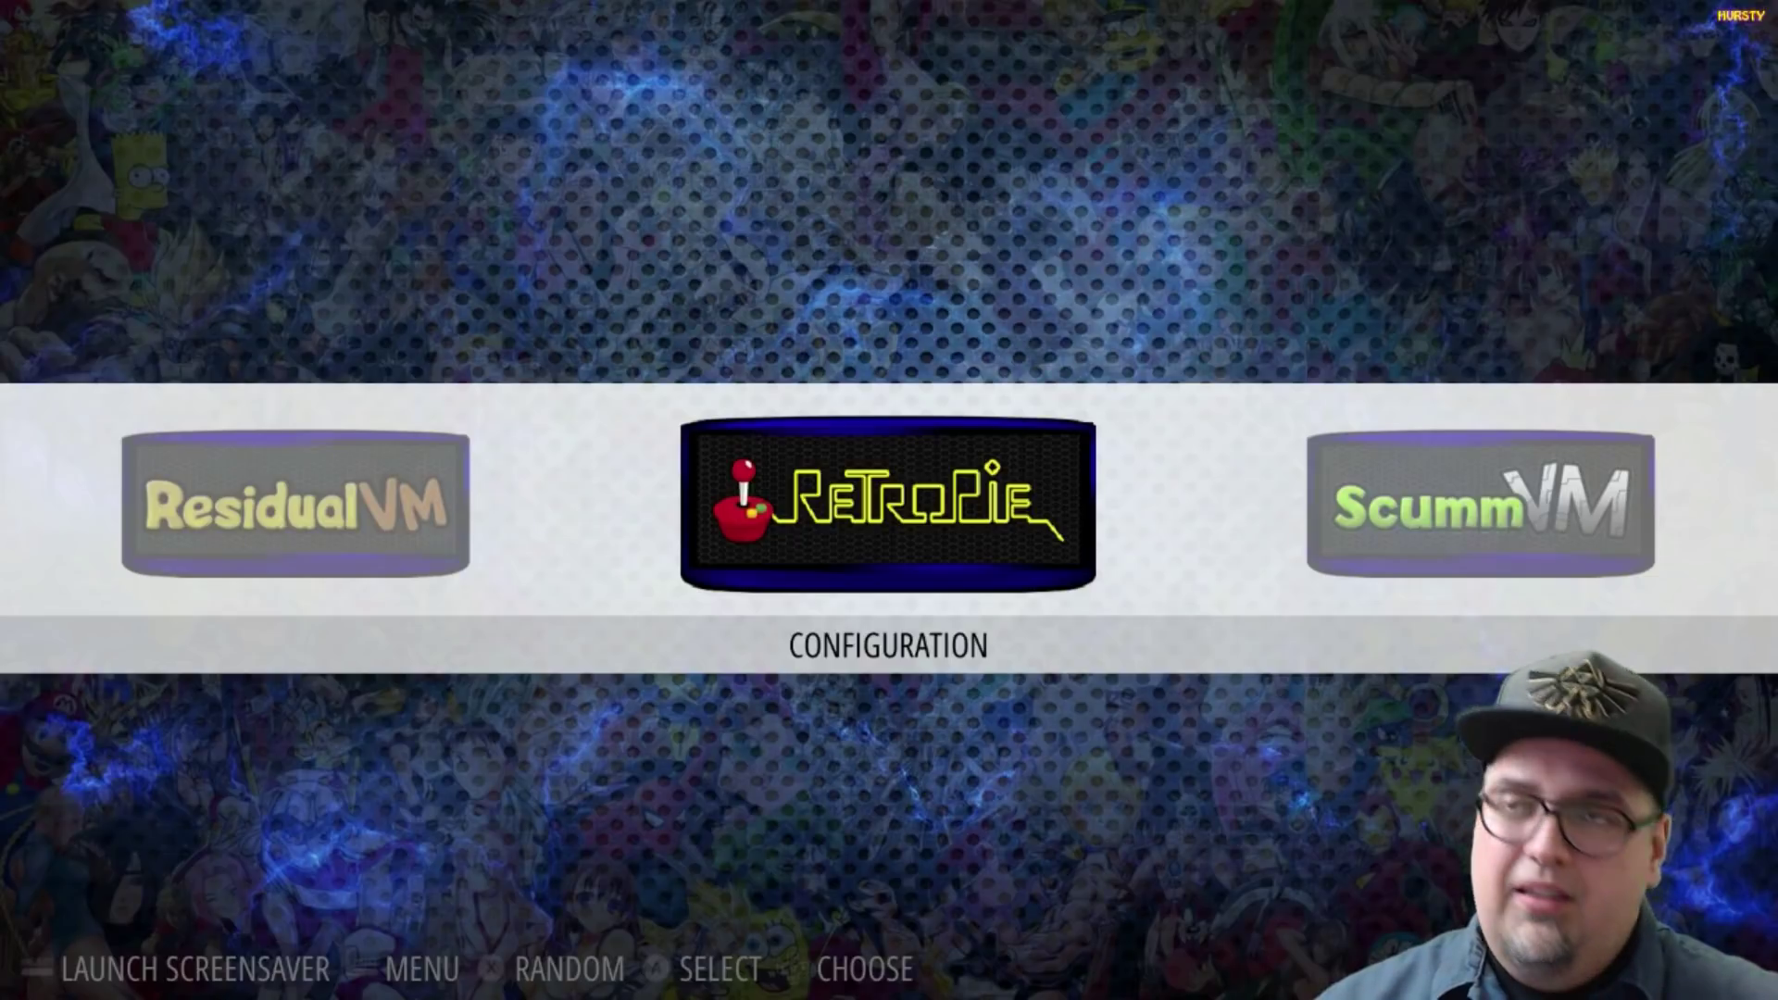
key("Return")
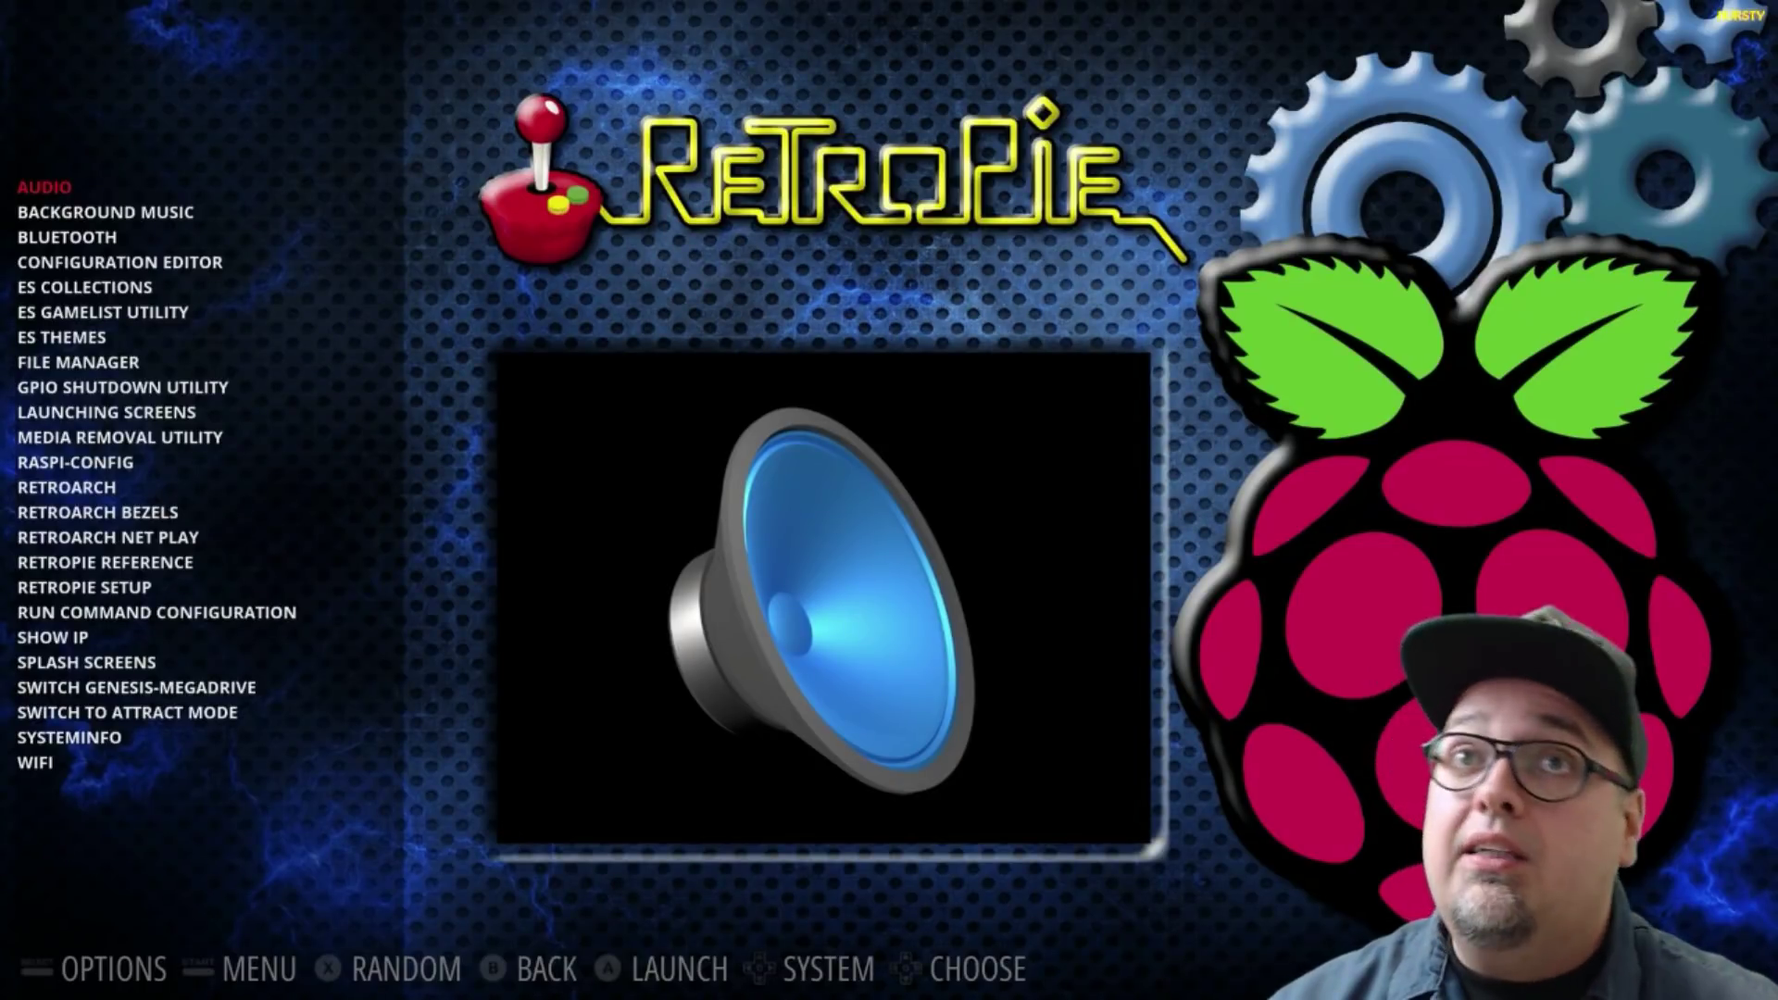
Step: Look over the ES Collections and ES Gamelist Utility entries, and read the collection list generator's introduction without proceeding
key("Down")
key("Up")
key("Down")
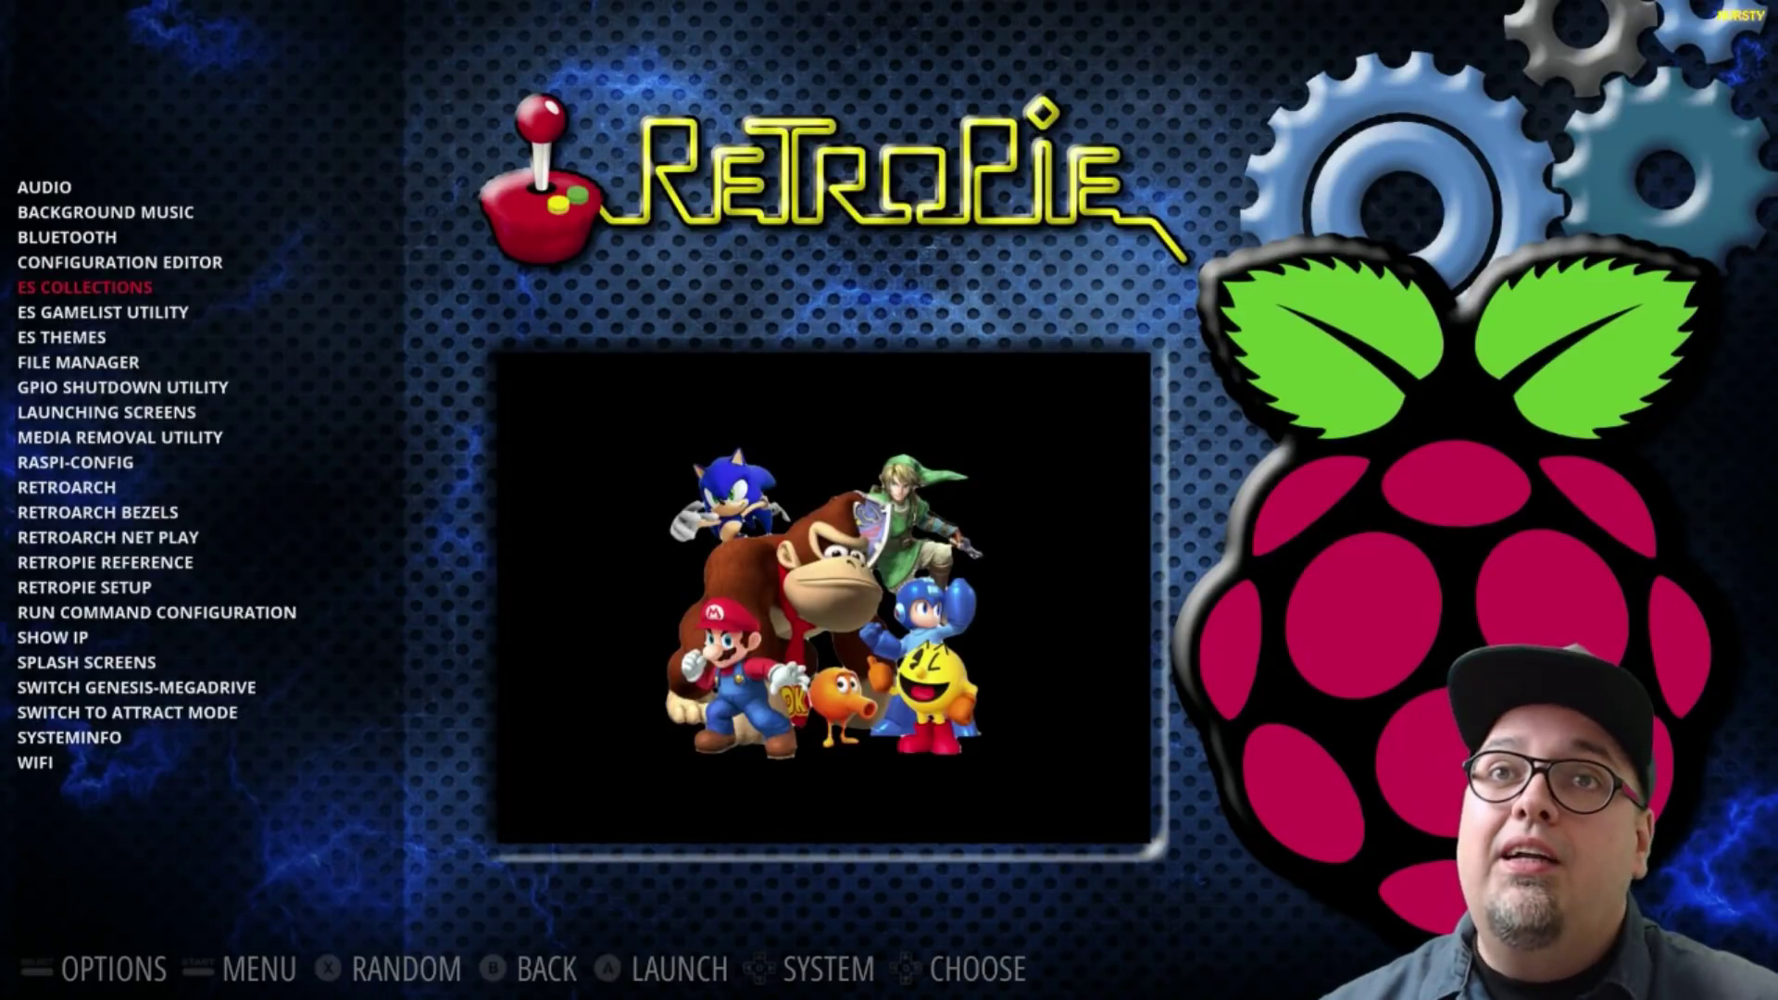
key("Down")
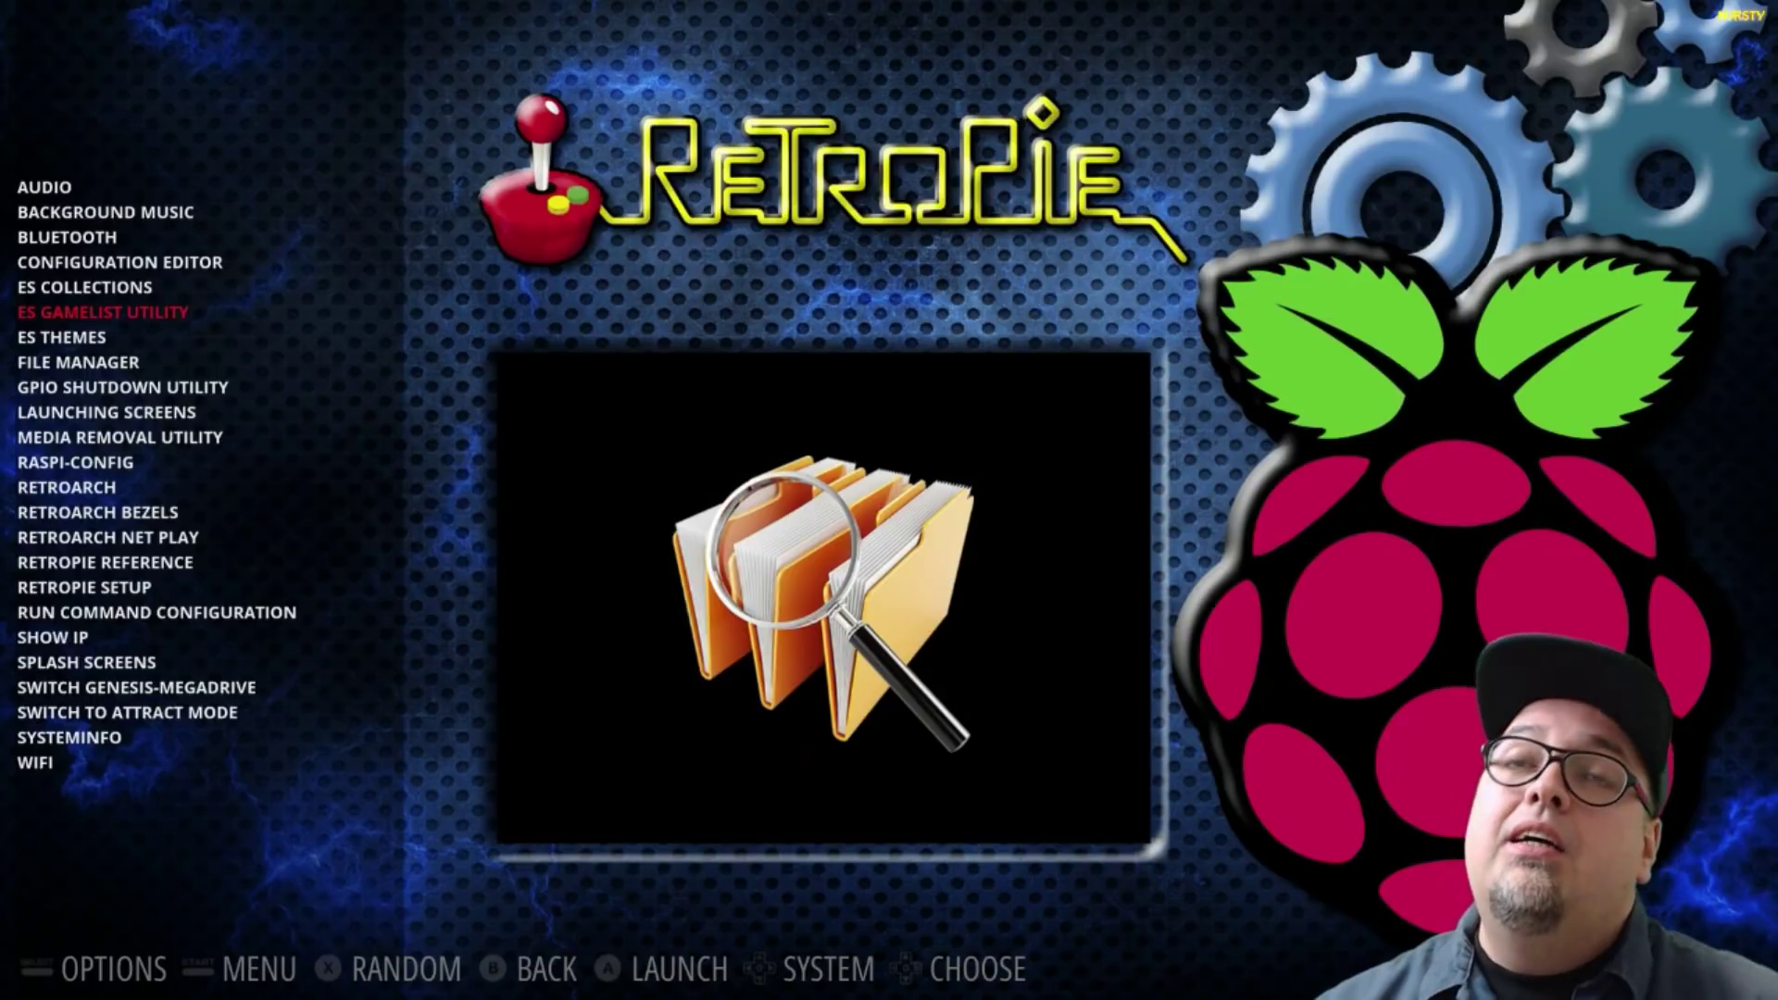
key("Up")
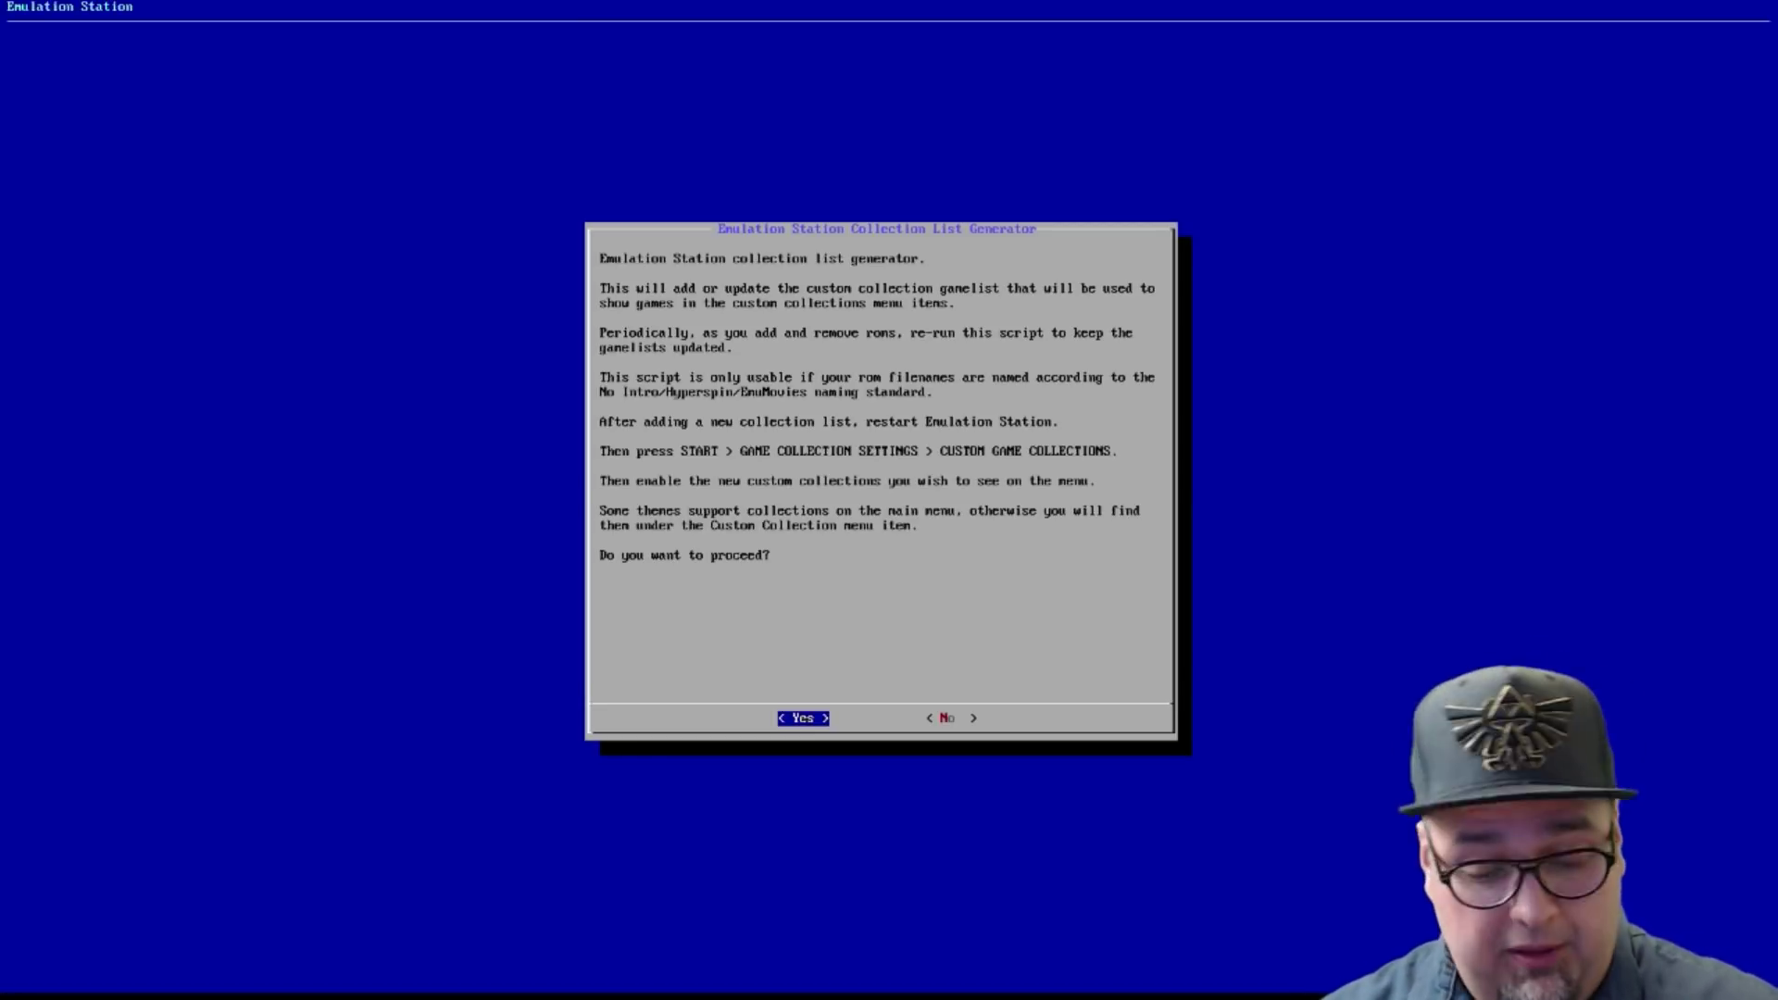
key("Right")
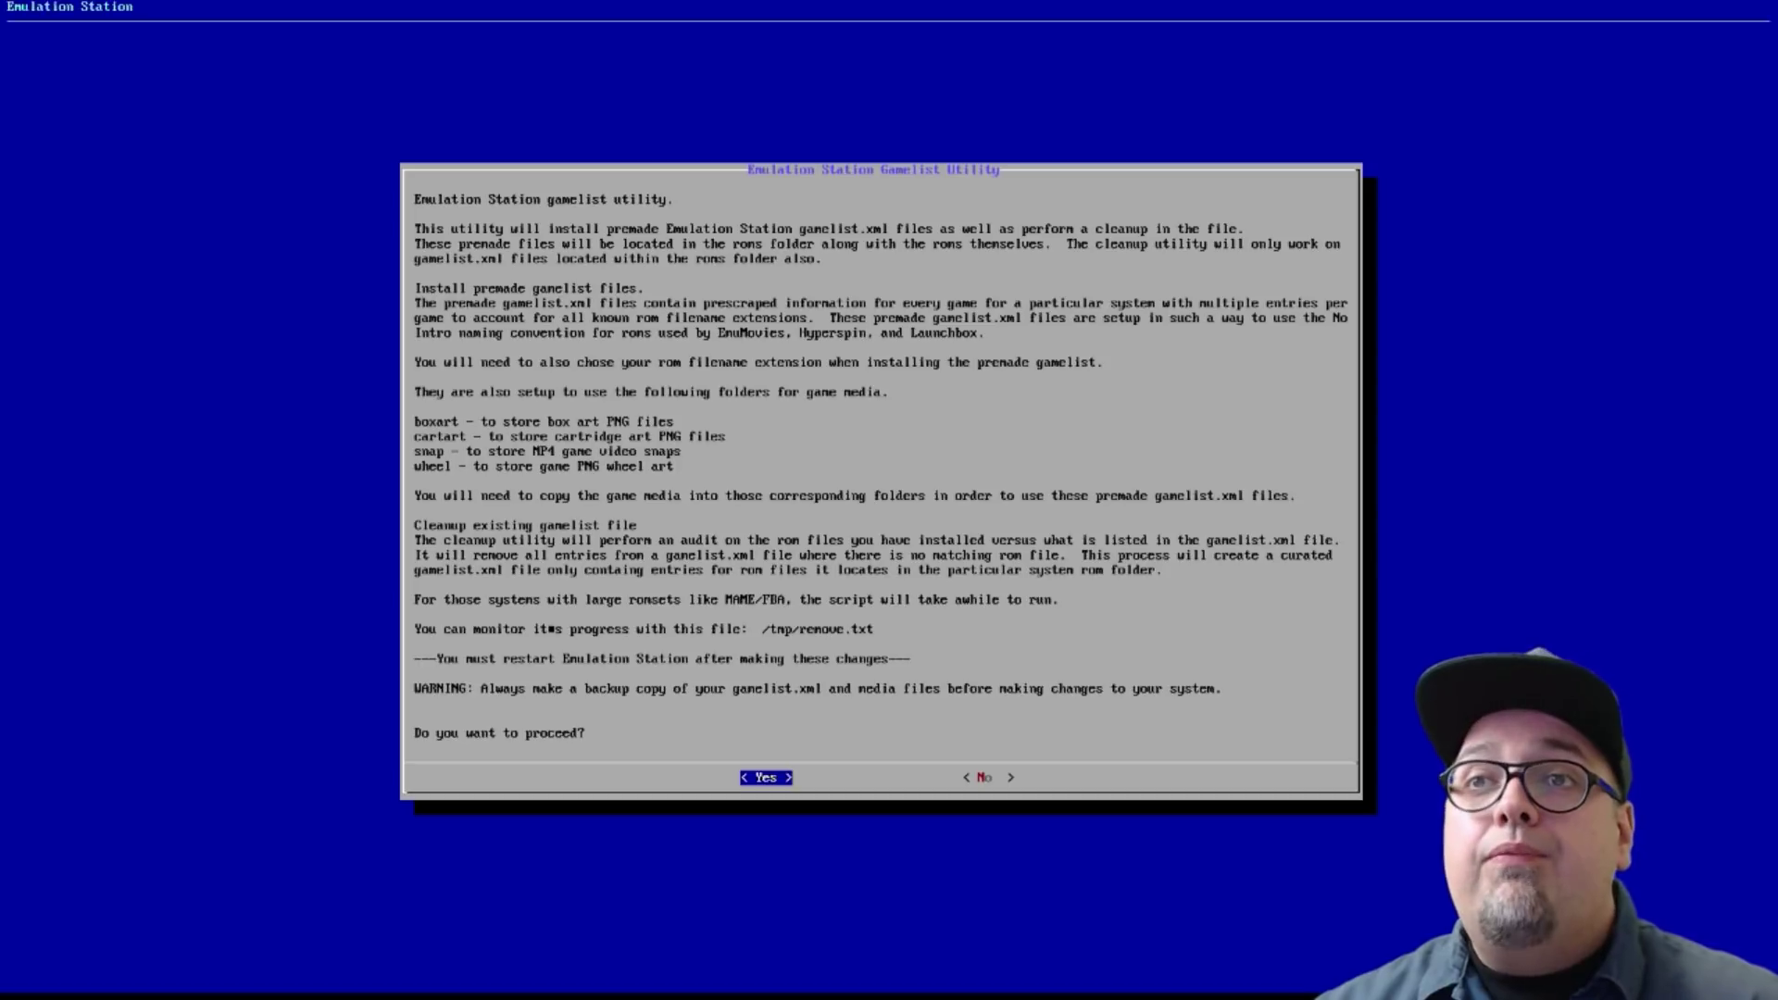
Step: Decline the ES Gamelist Utility, and read the Media Removal Utility's introduction without proceeding
key("Right")
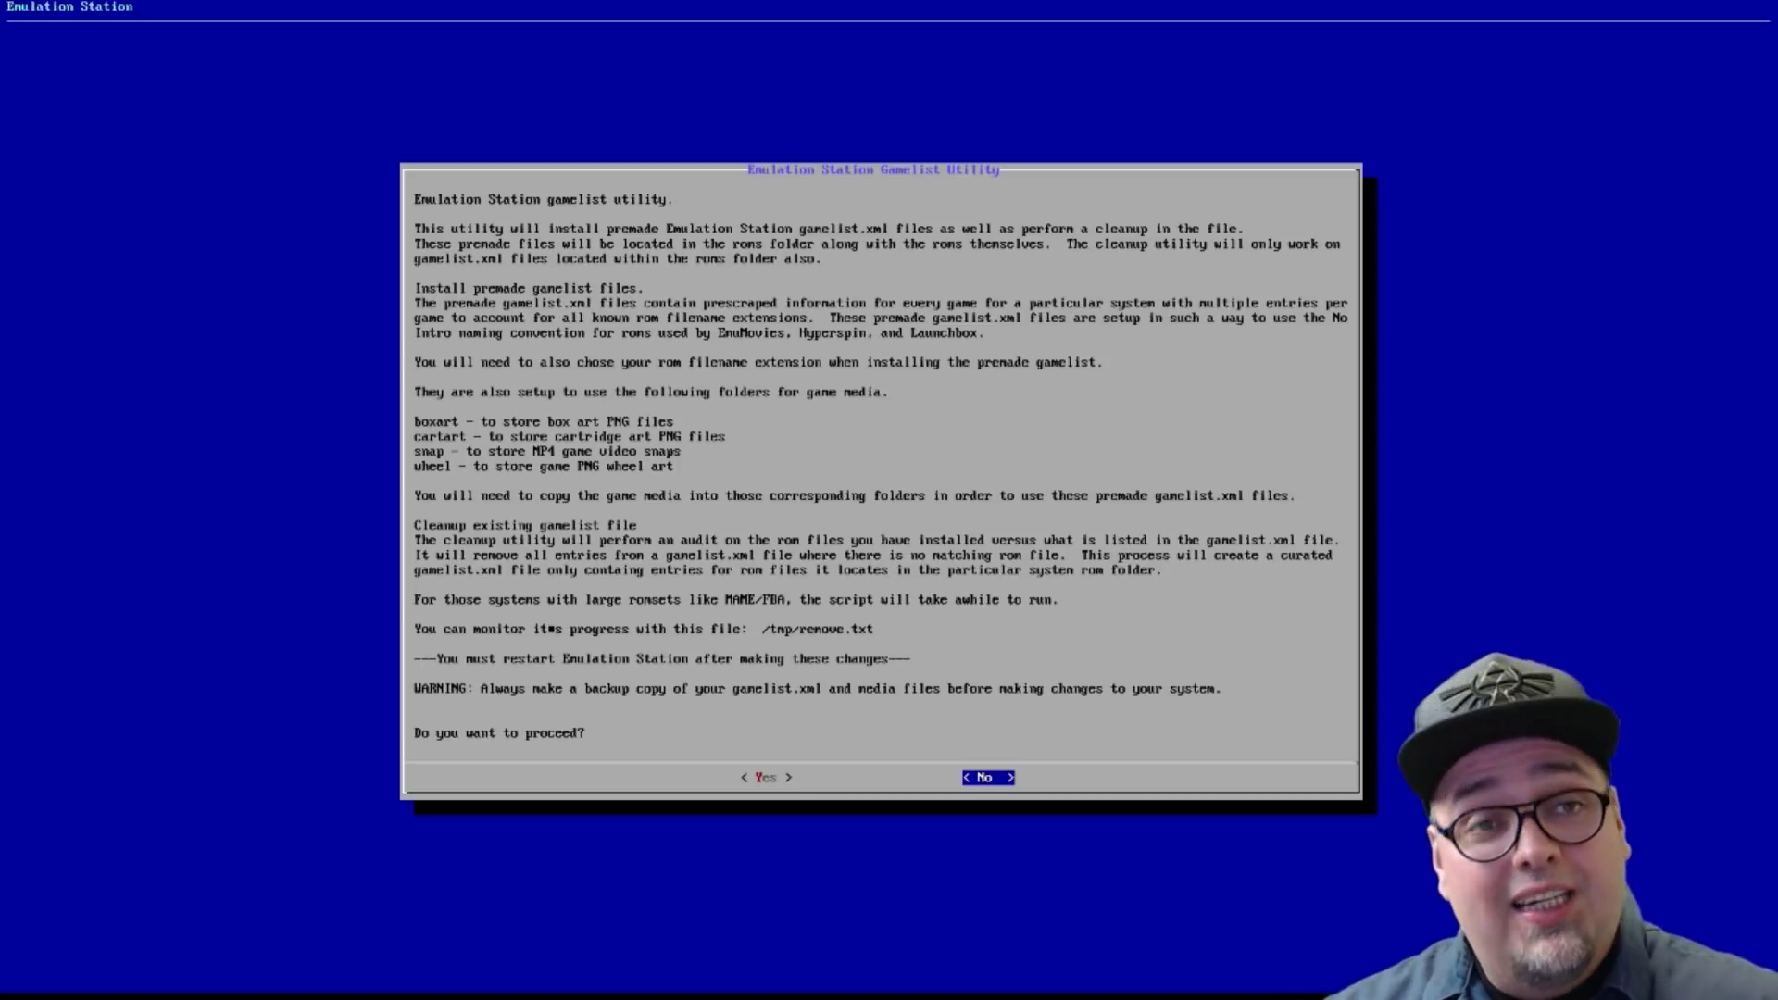
key("Return")
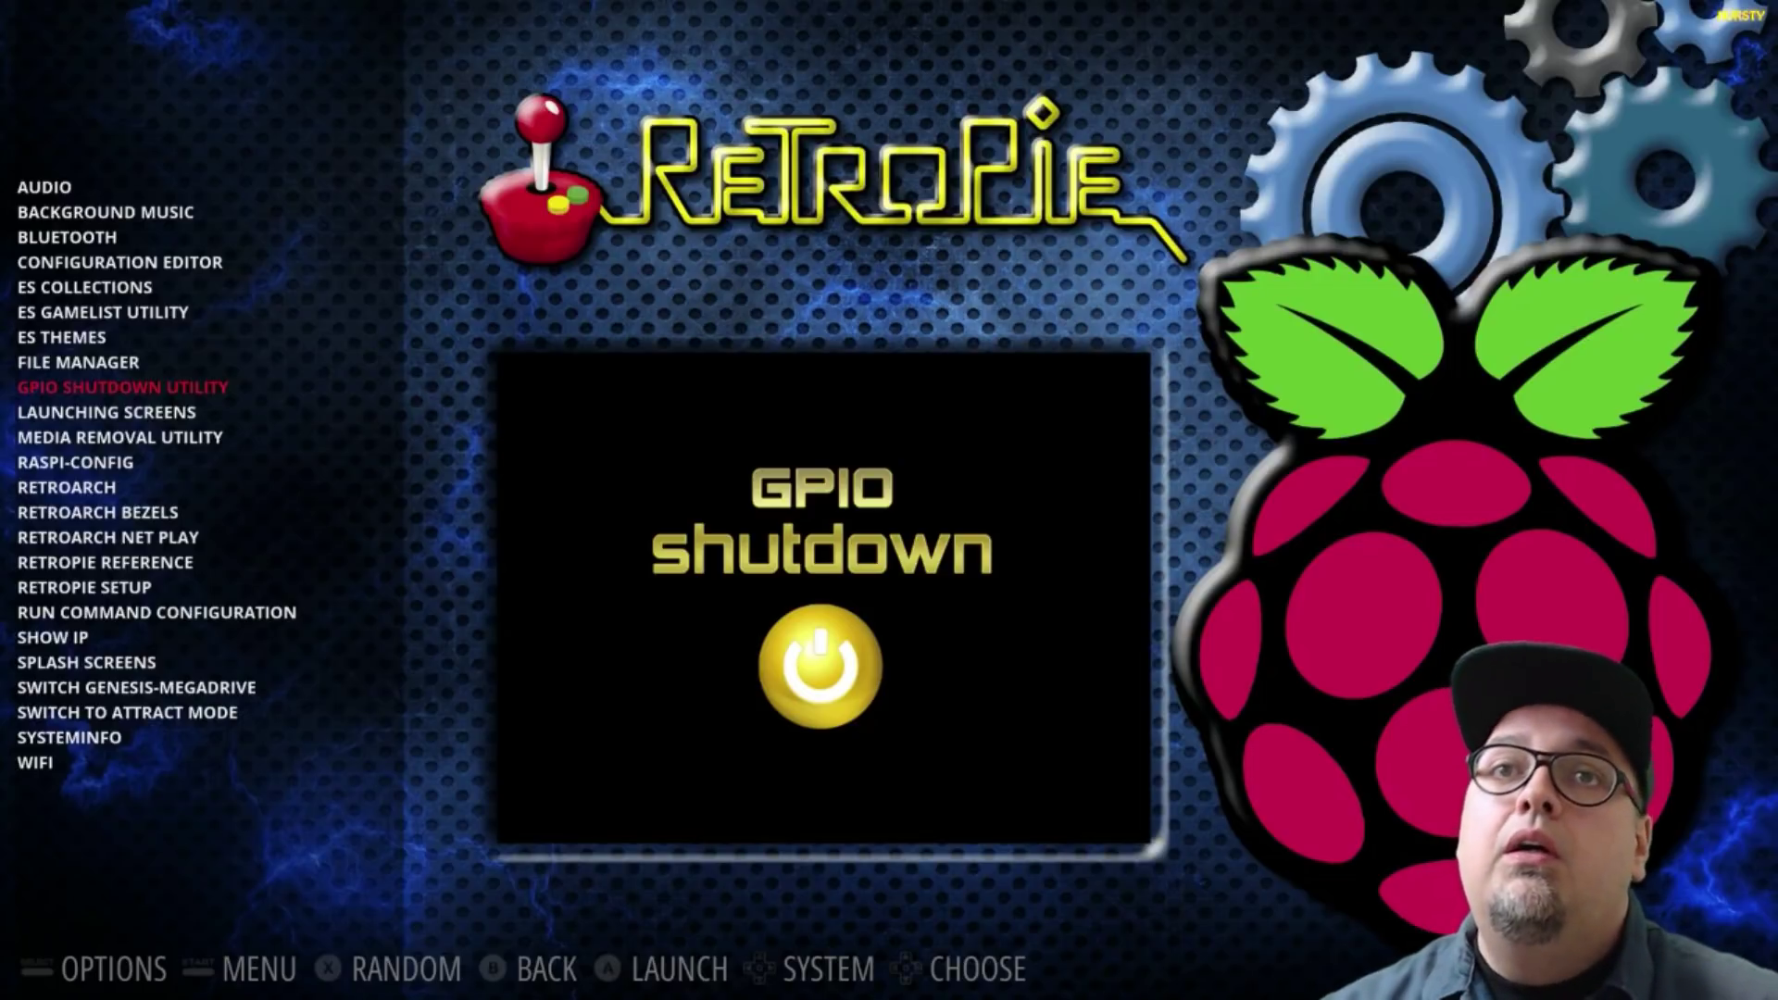
key("Down")
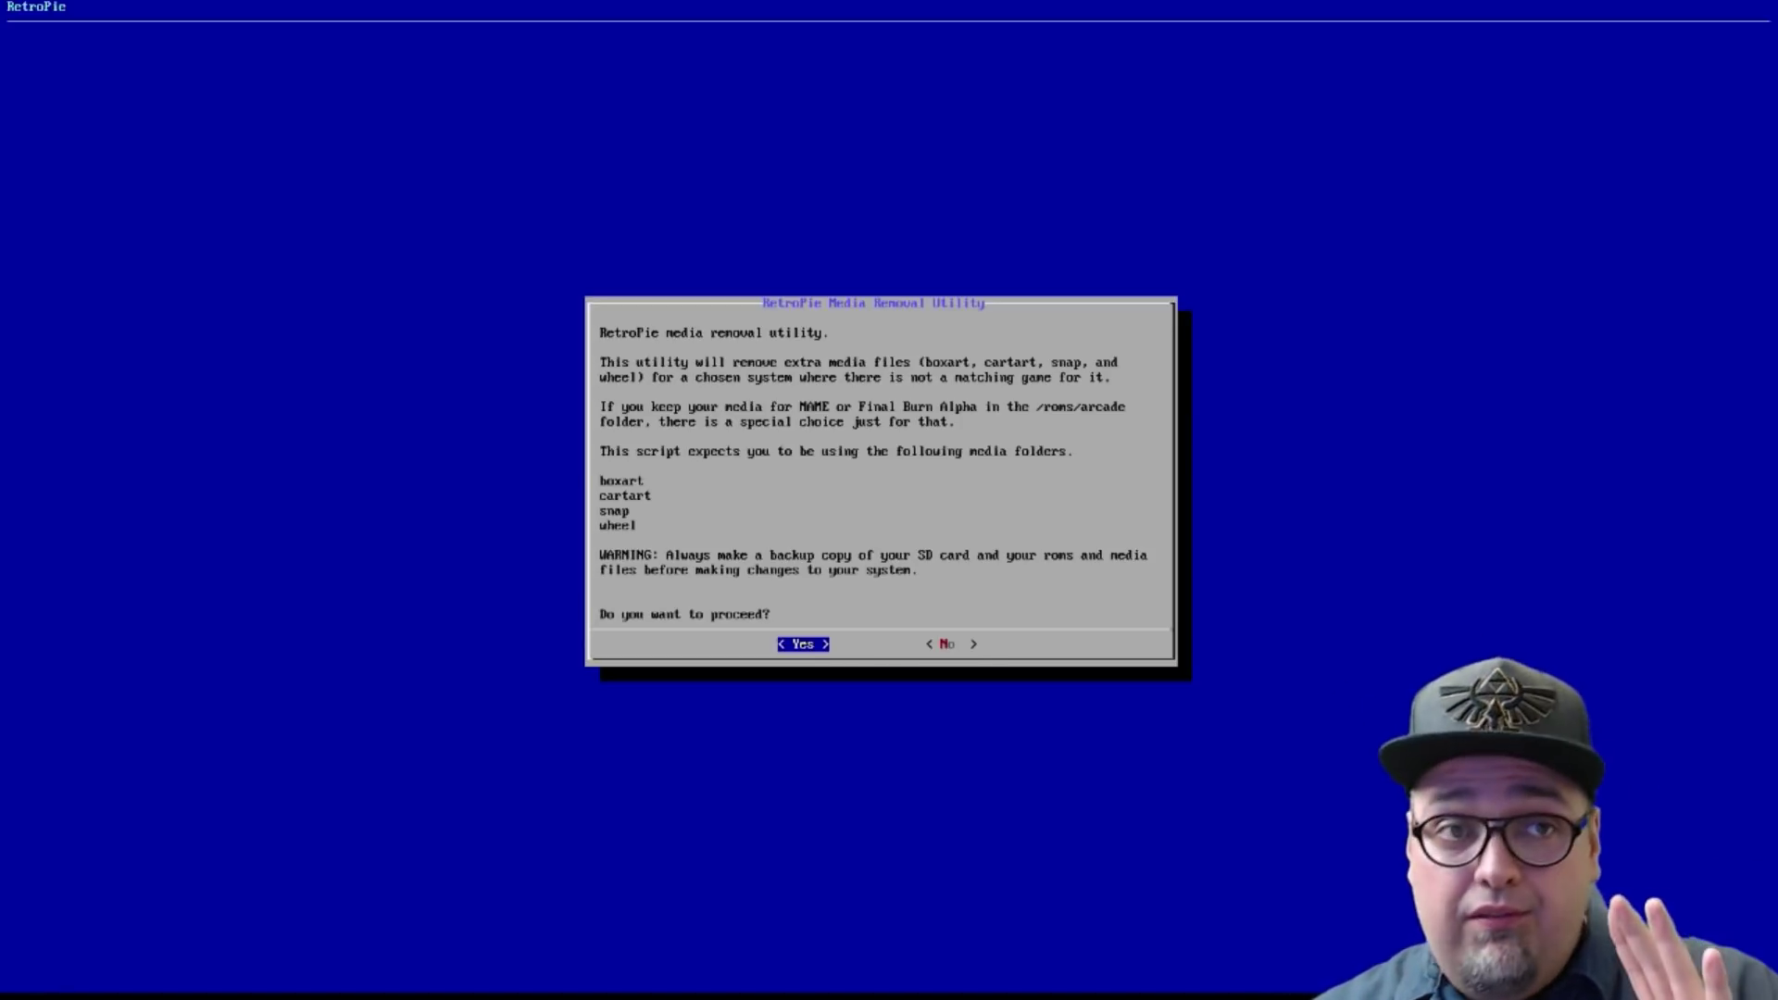
key("Right")
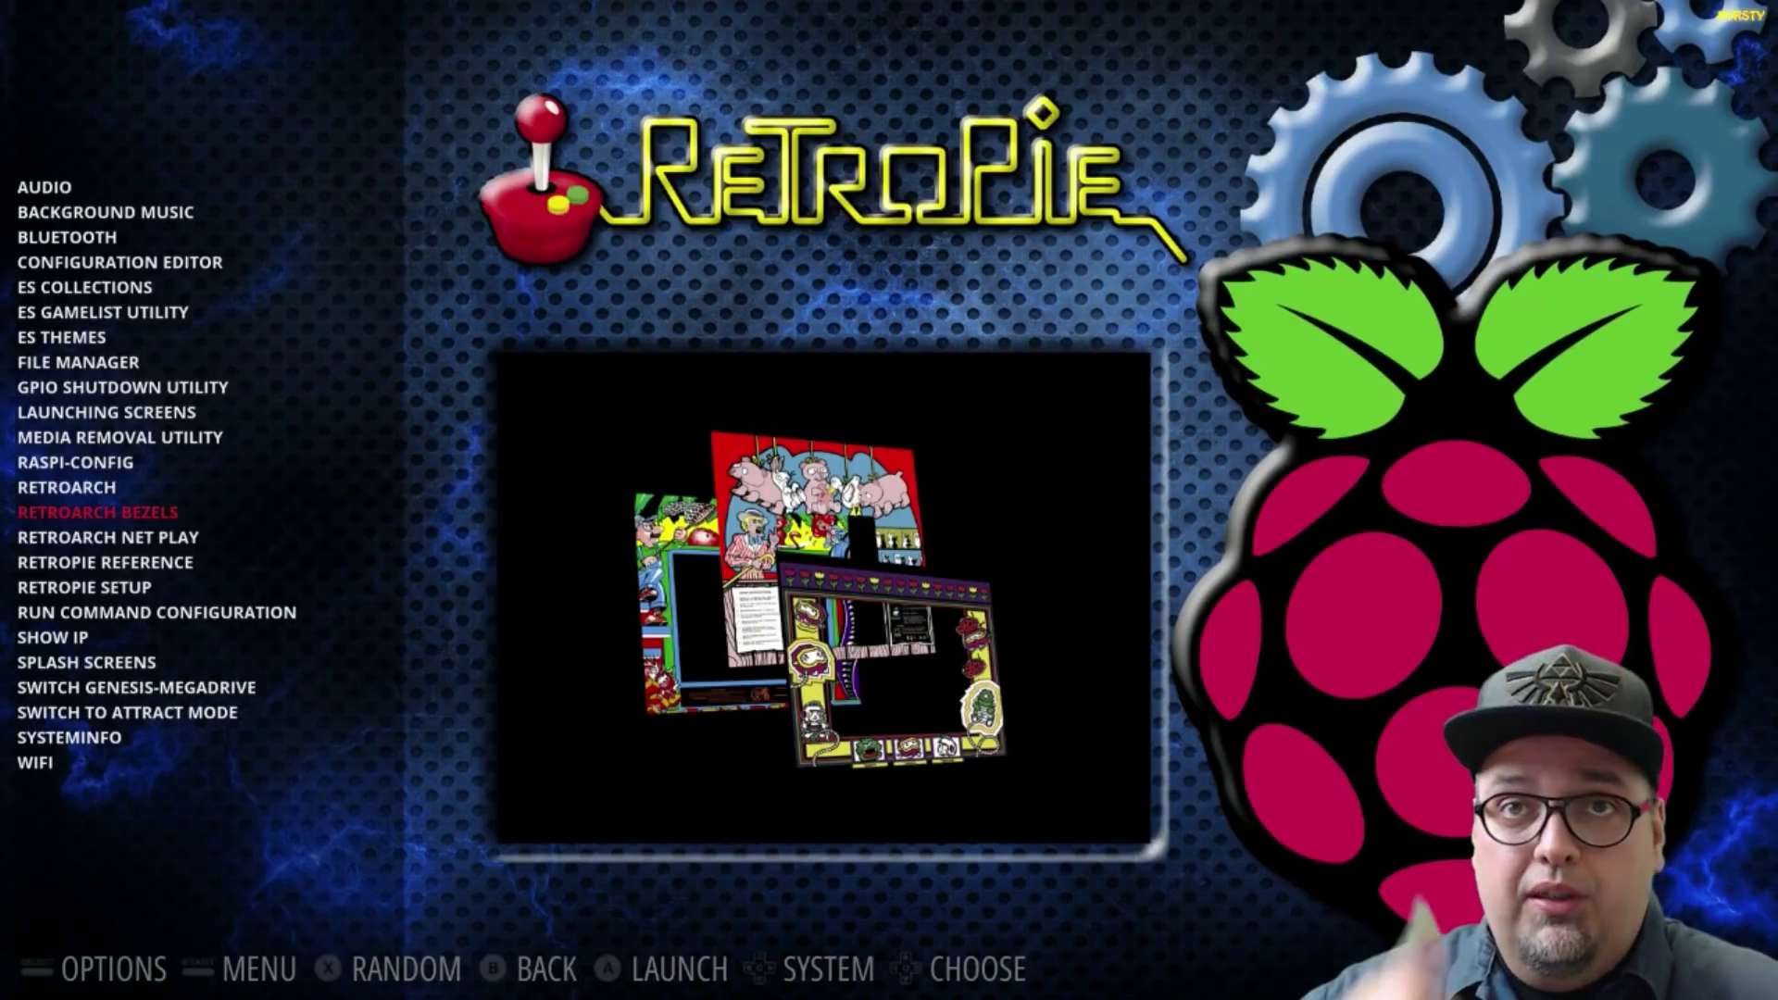
Step: Look through the configuration entries from RetroArch Bezels down past Splash Screens
key("Down")
key("Down")
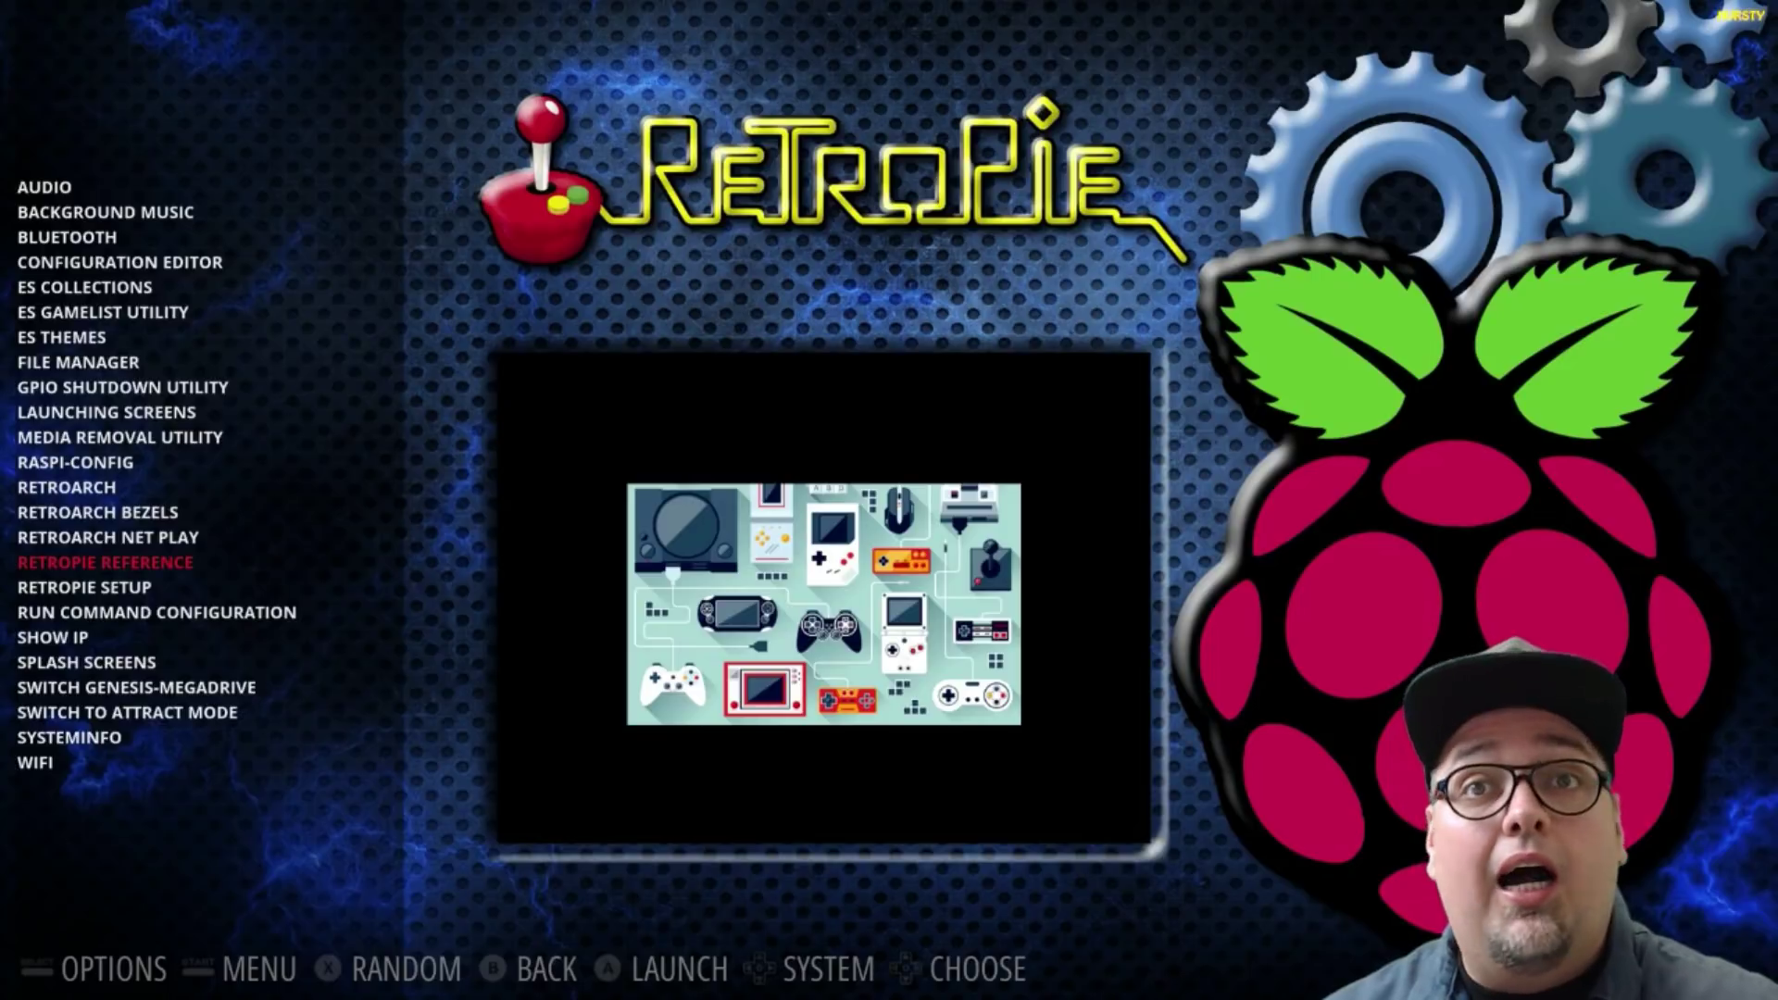
key("Down")
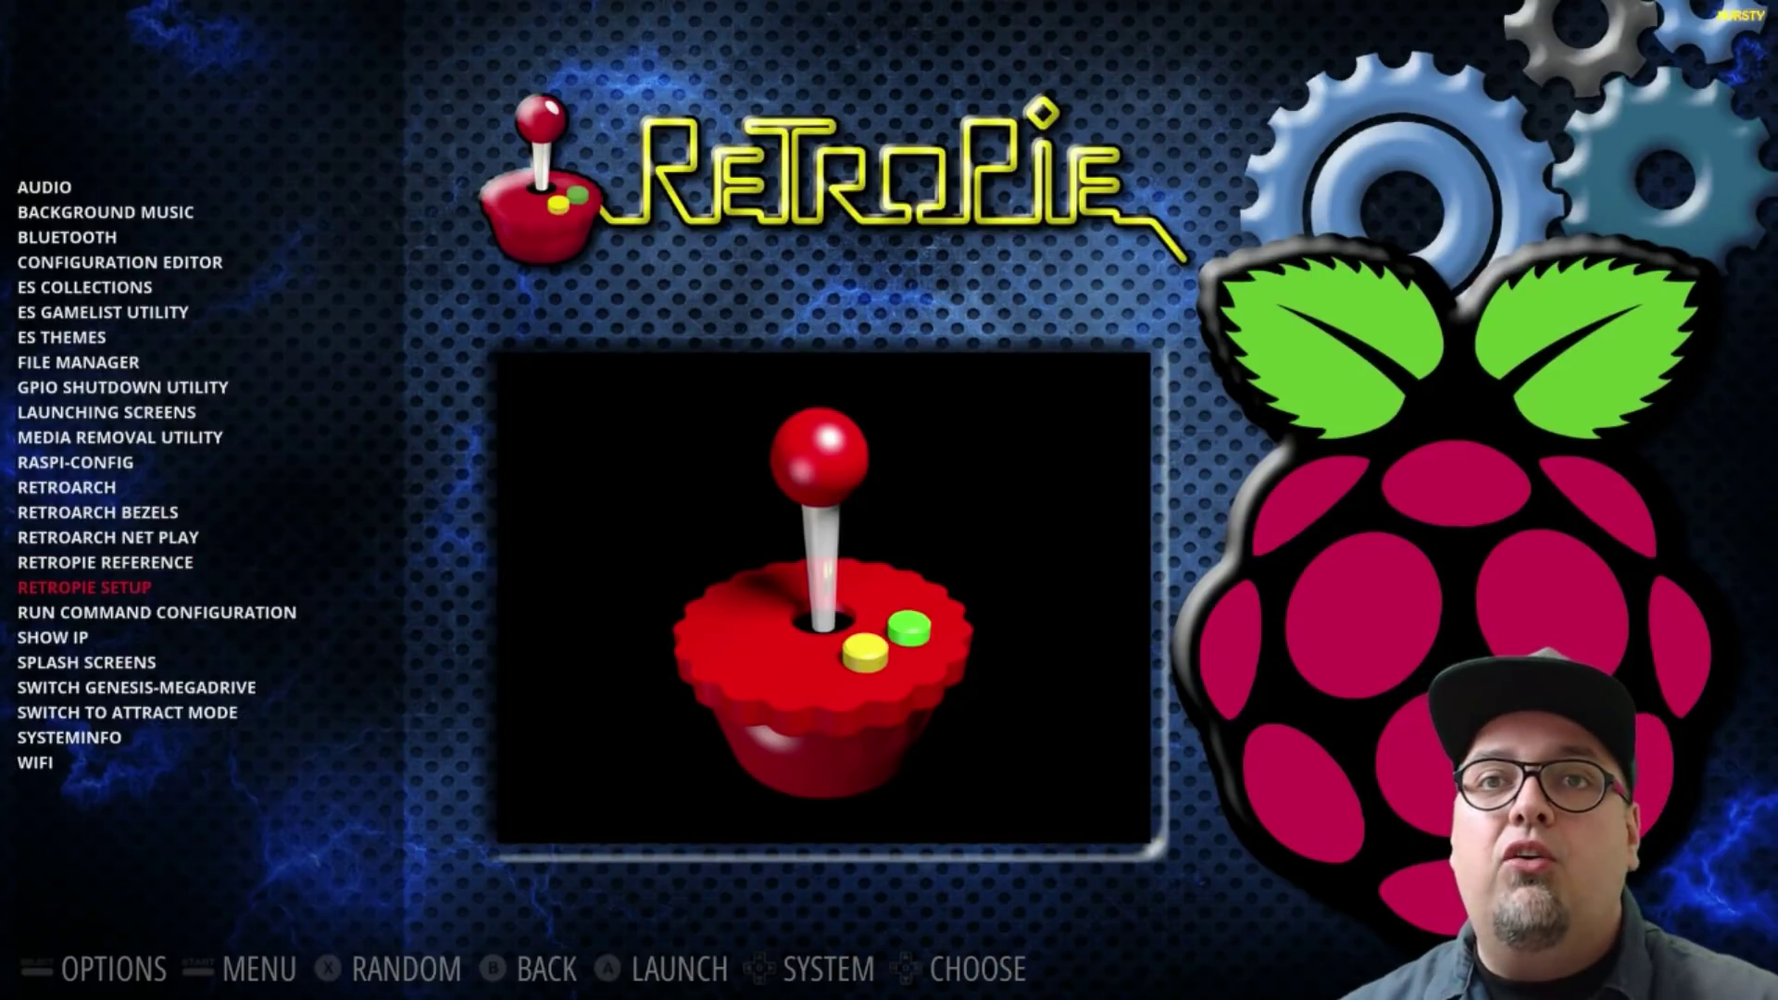
key("Down")
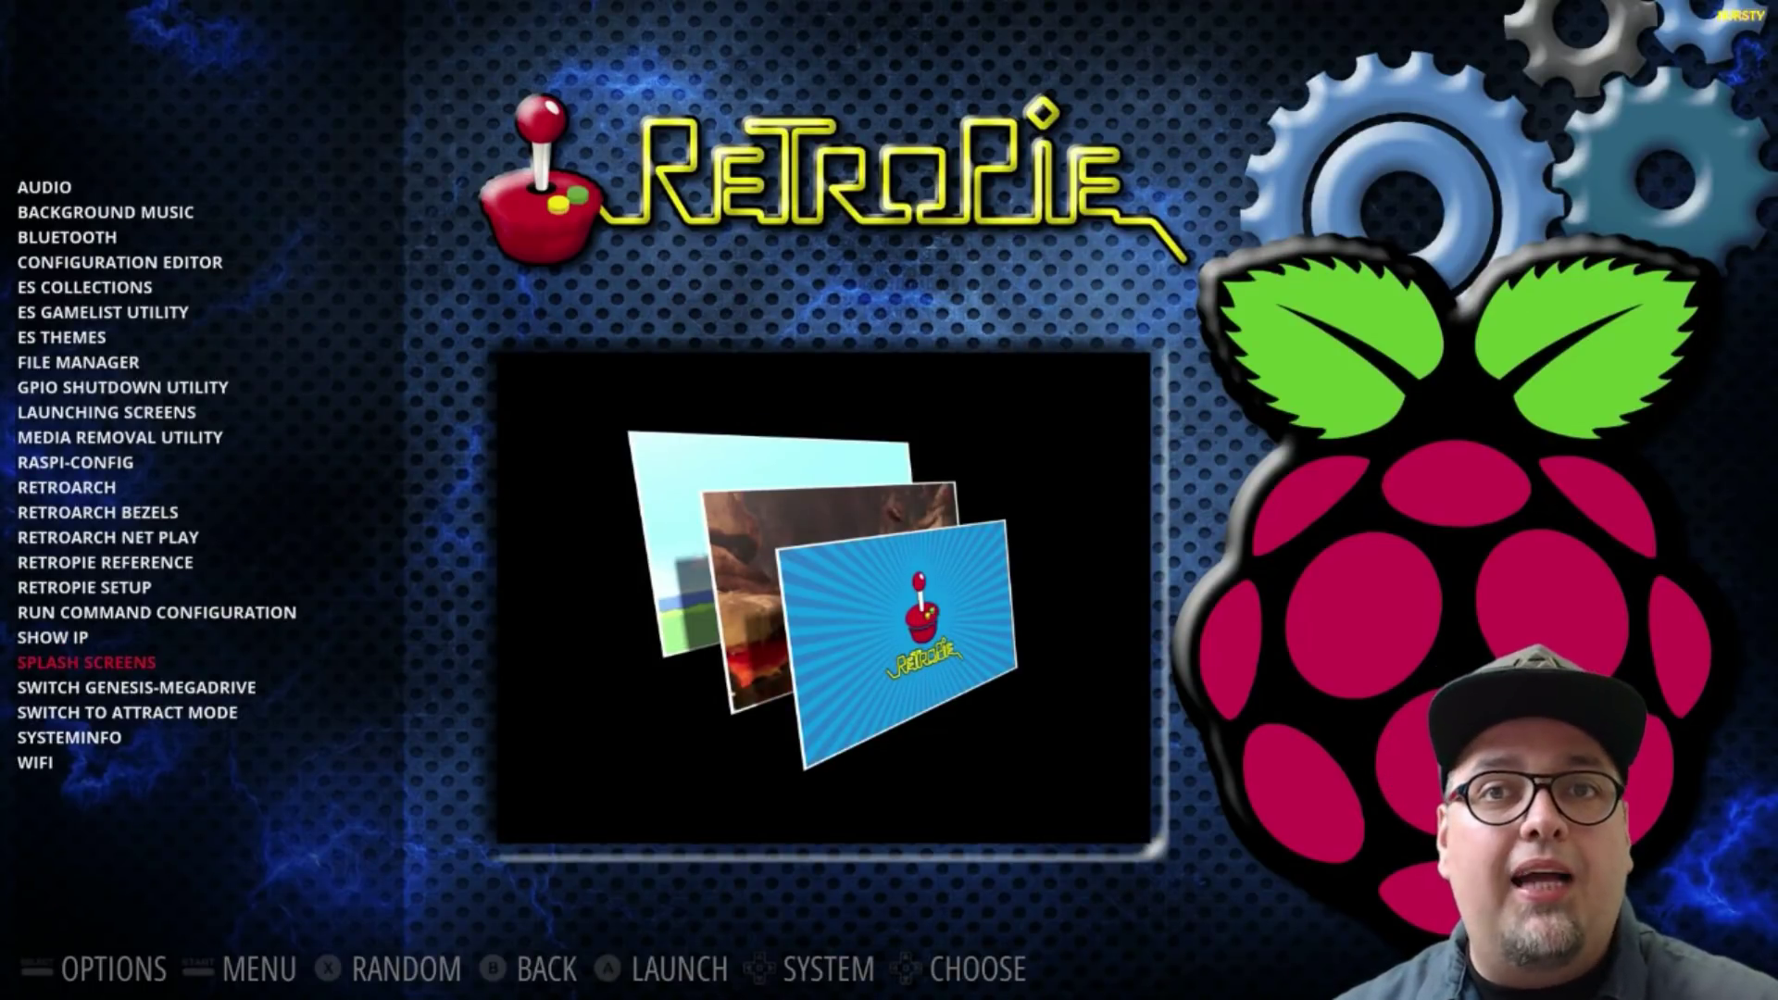
key("Down")
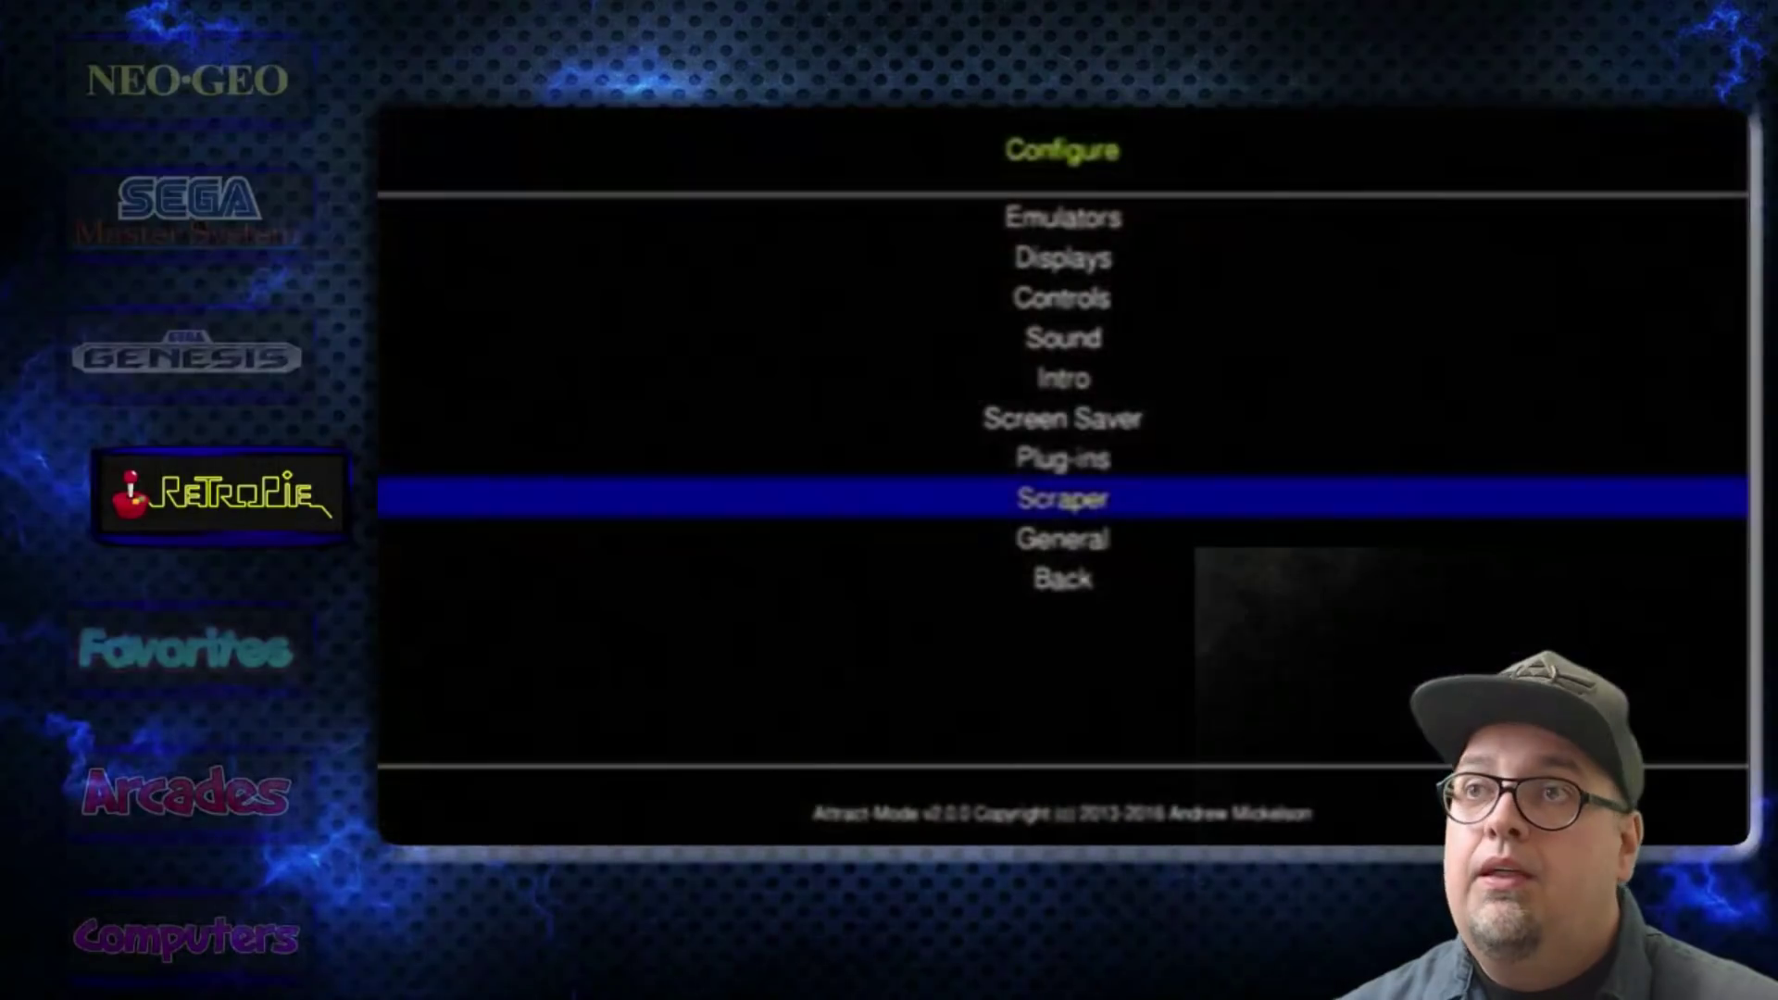
Step: Open the Controls settings from Attract-Mode's Configure options
key("Up")
key("Up")
key("Up")
key("Up")
key("Up")
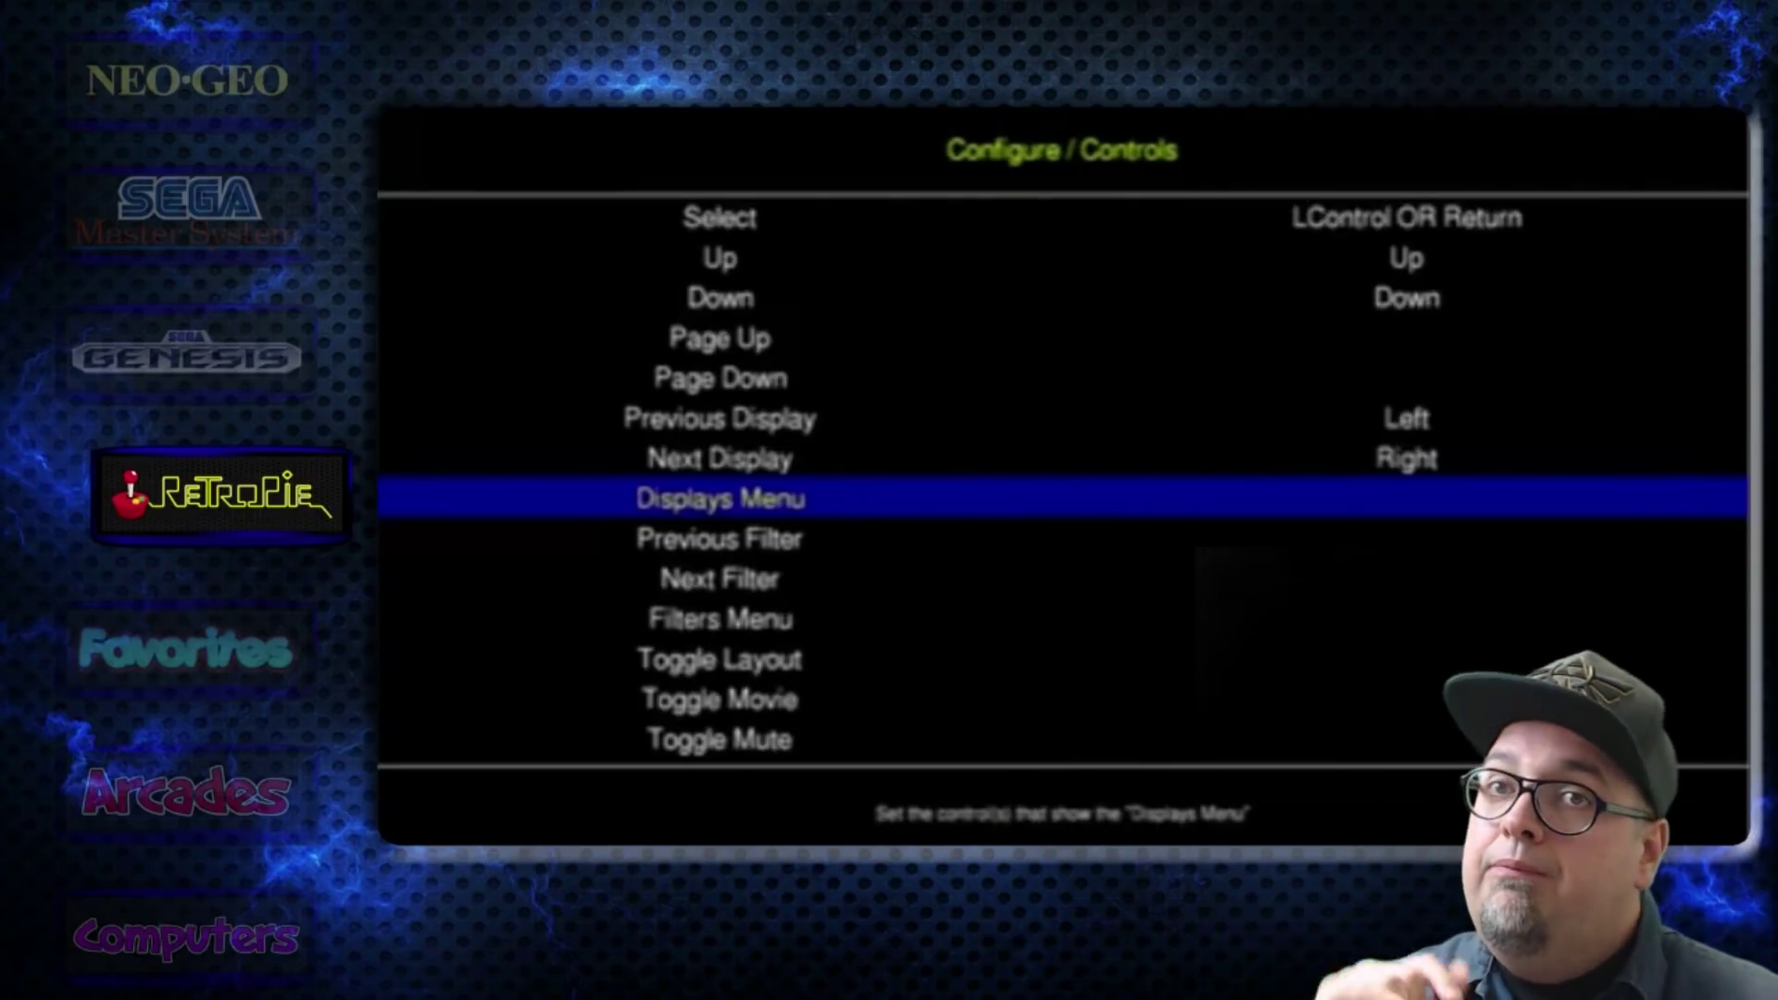
Step: Examine the Attract-Mode control assignments around Previous Display, Next Display and Displays Menu
key("Up")
key("Up")
key("Up")
key("Up")
key("Up")
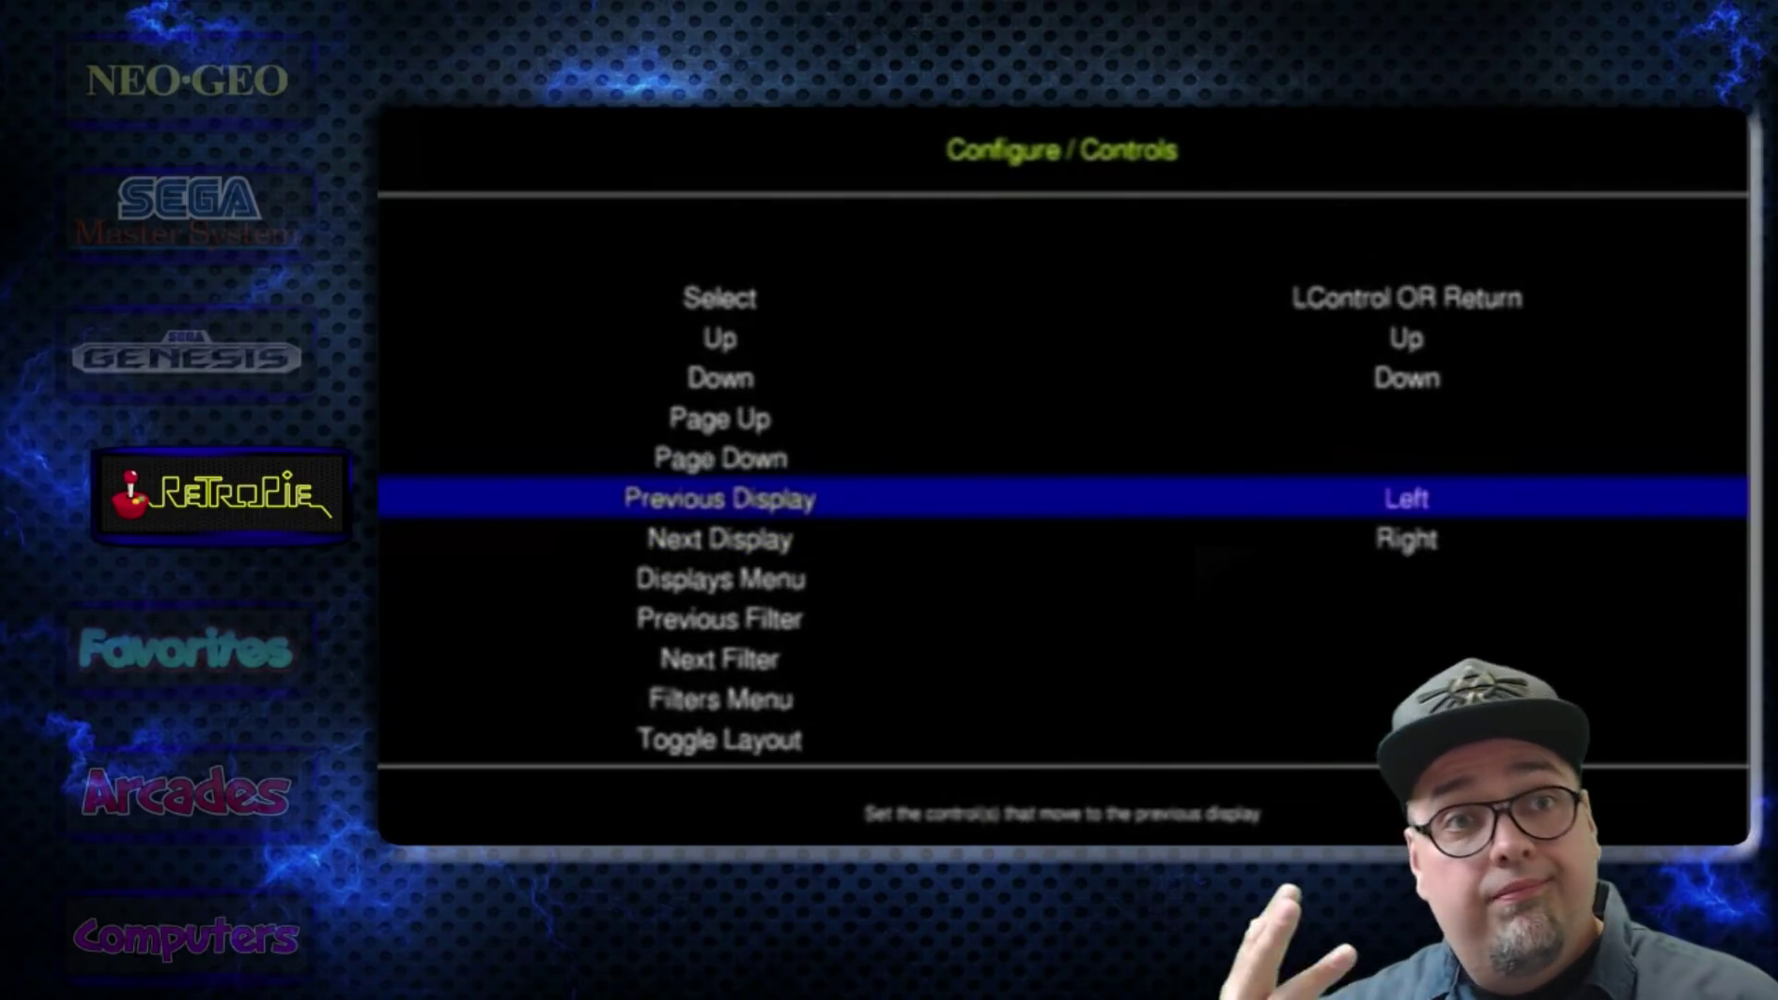
key("Up")
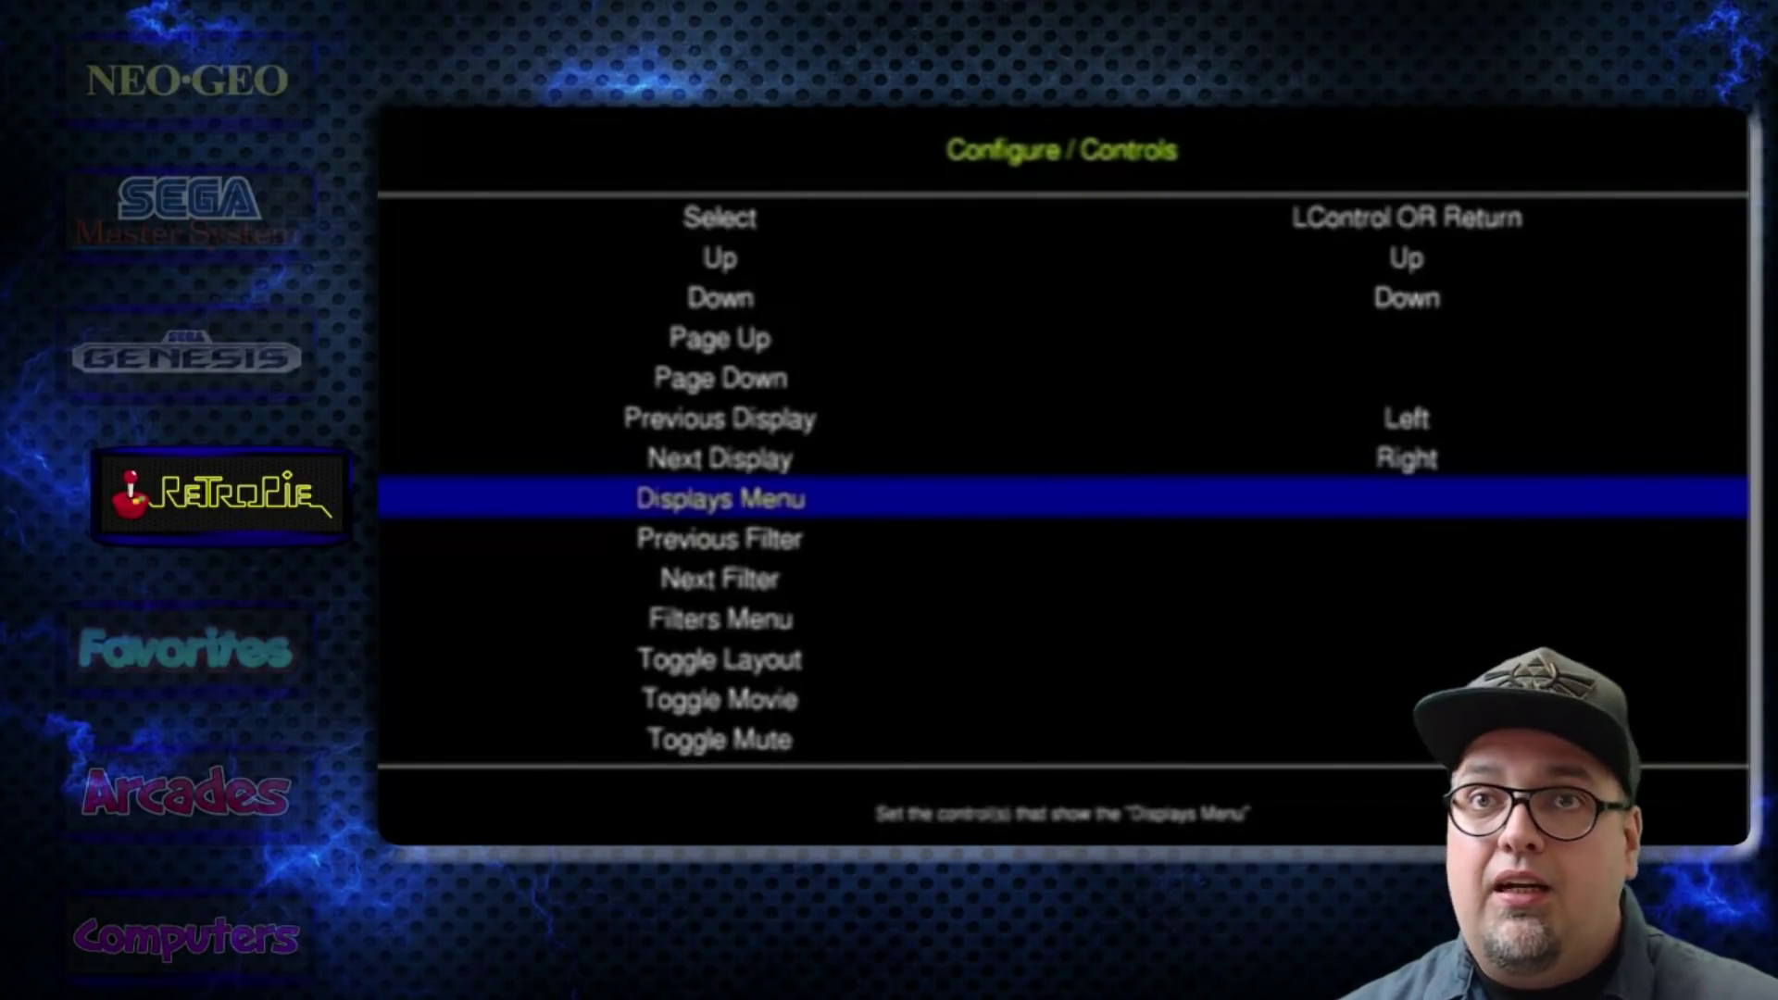
key("Up")
key("Up")
key("Up")
key("Up")
key("Up")
key("Up")
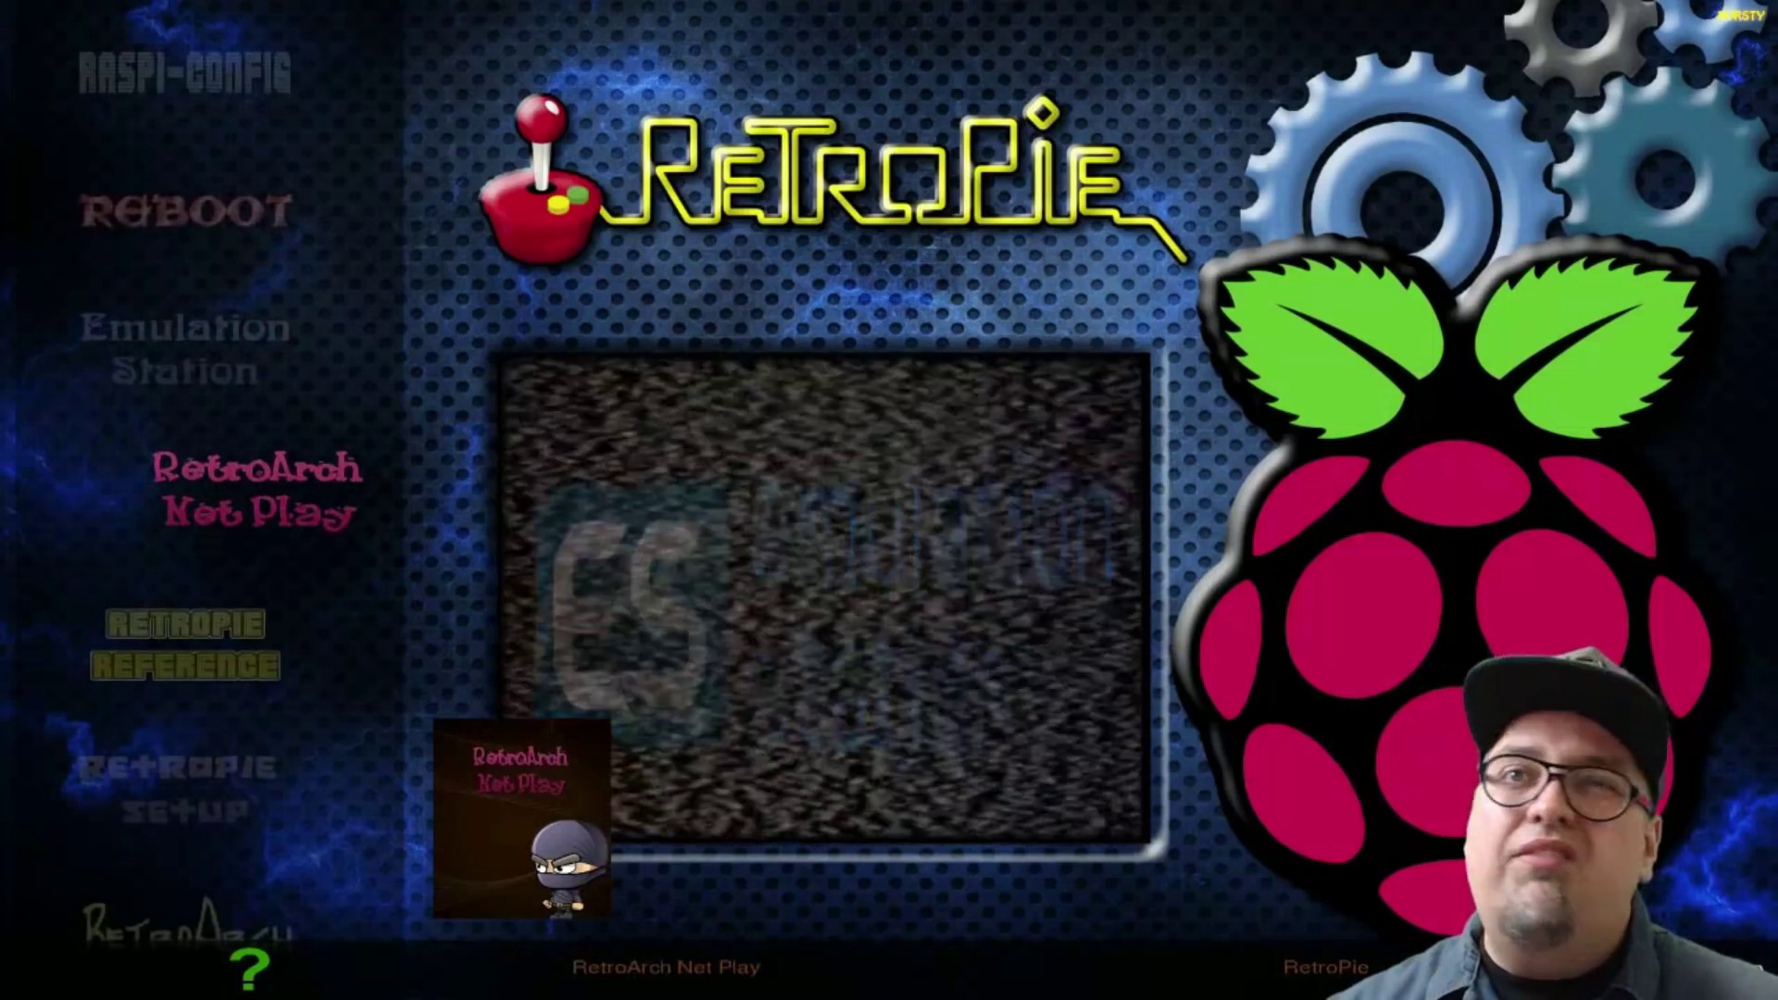
Step: Launch the Display Utility from Attract-Mode's RetroPie list and proceed to its main menu
key("Up")
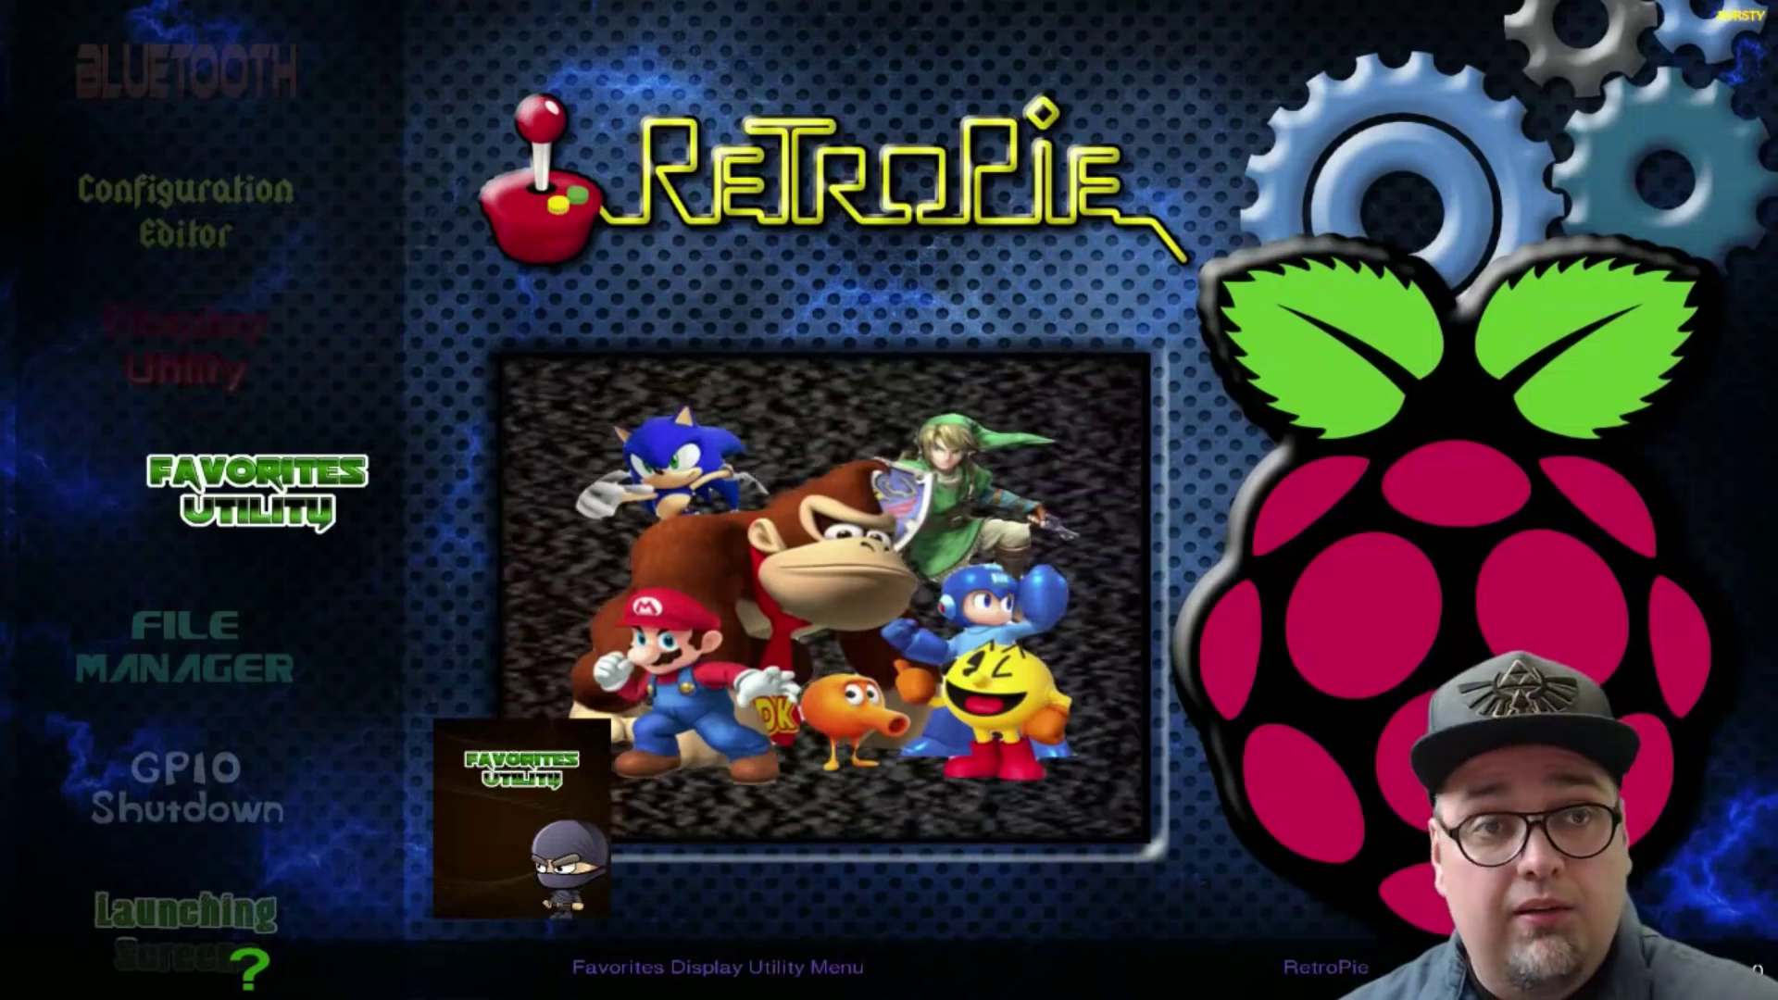
key("Up")
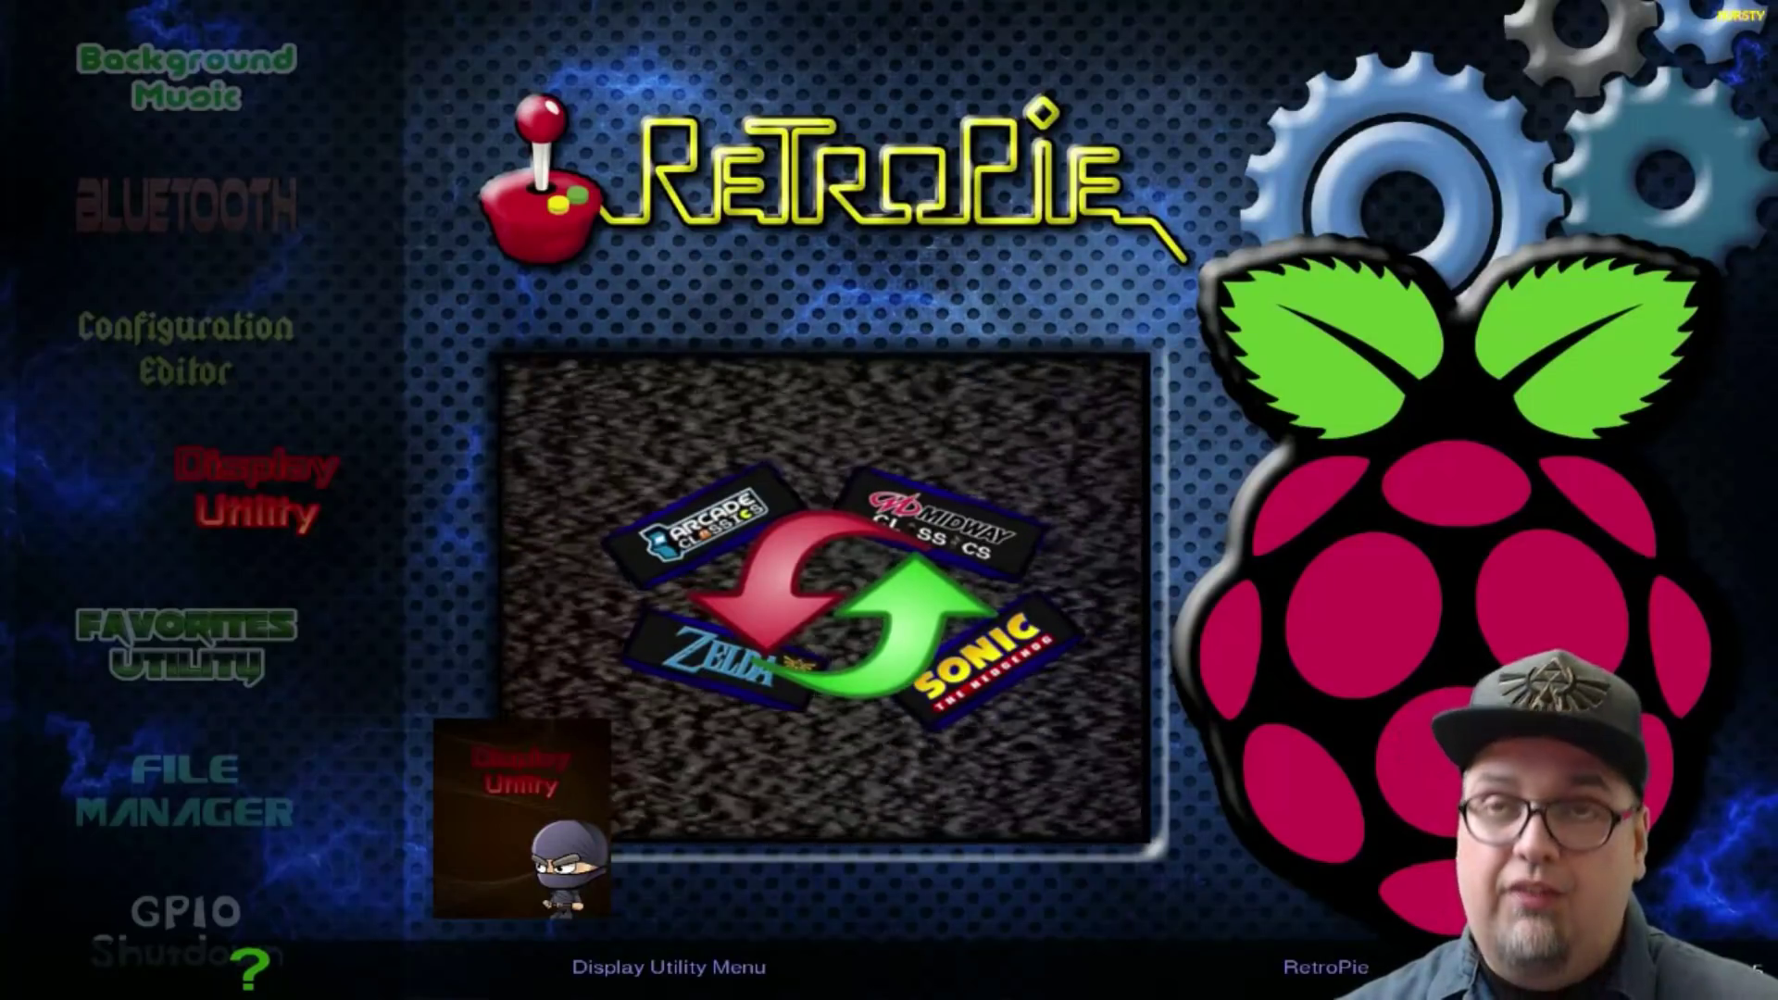
key("Return")
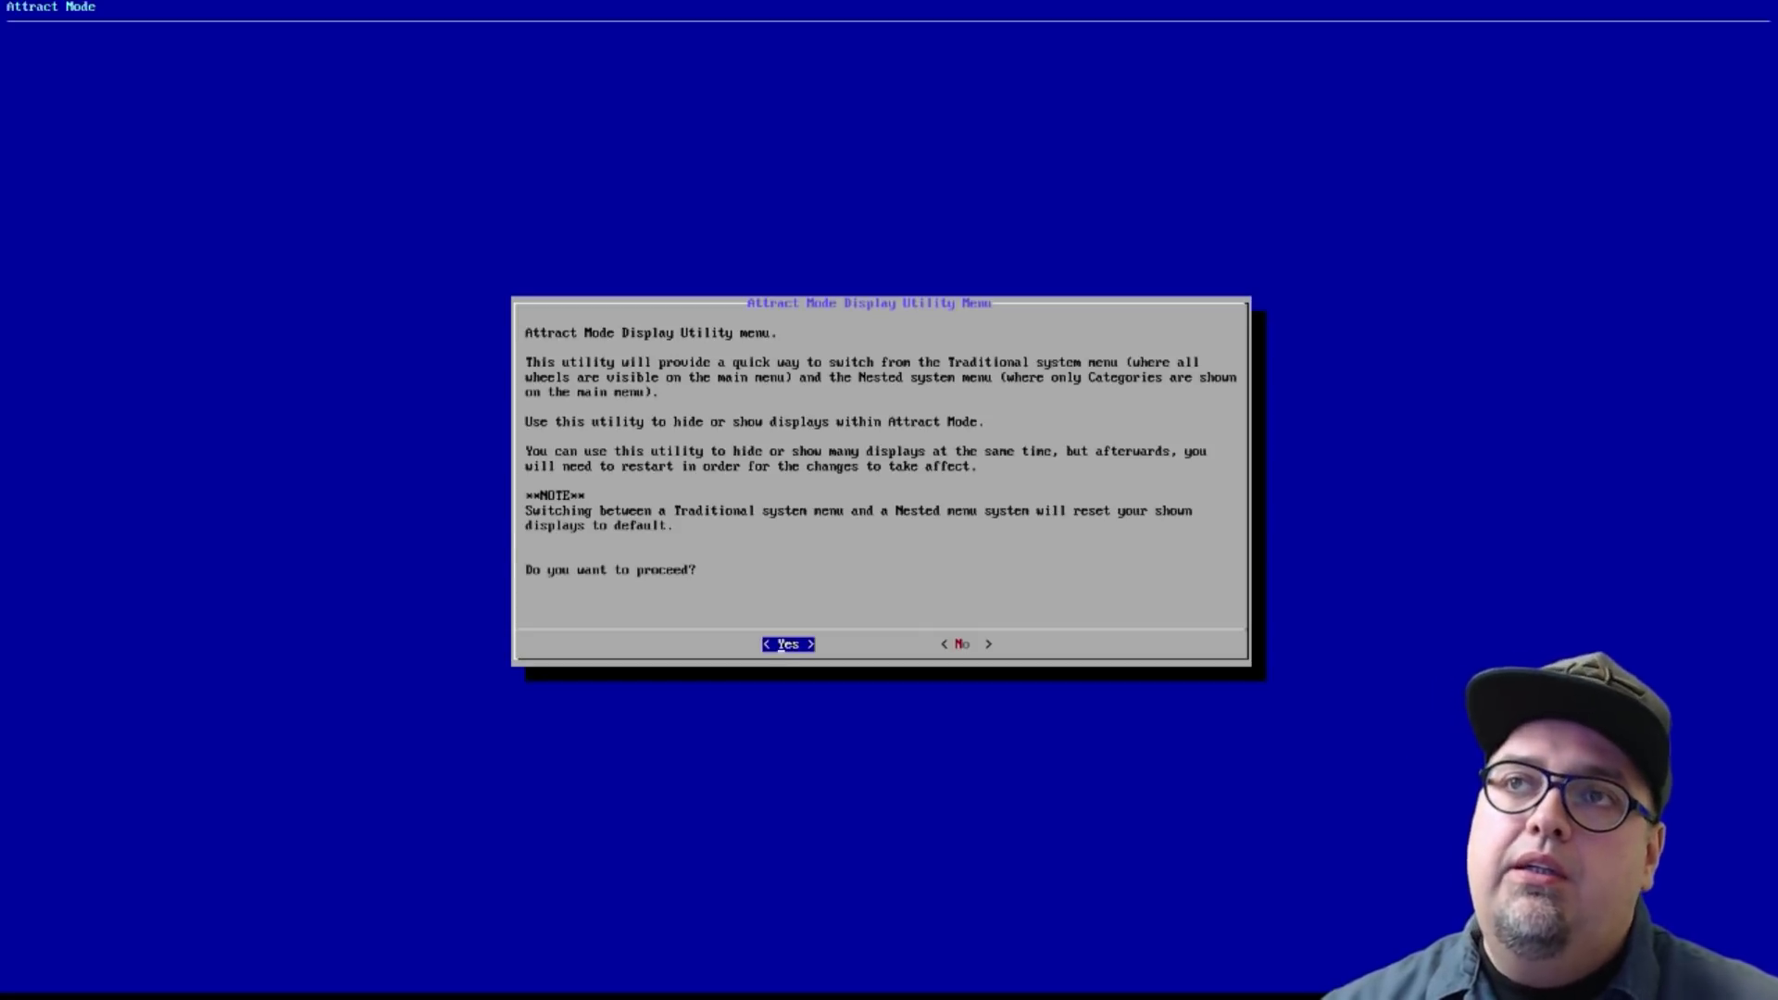
key("Return")
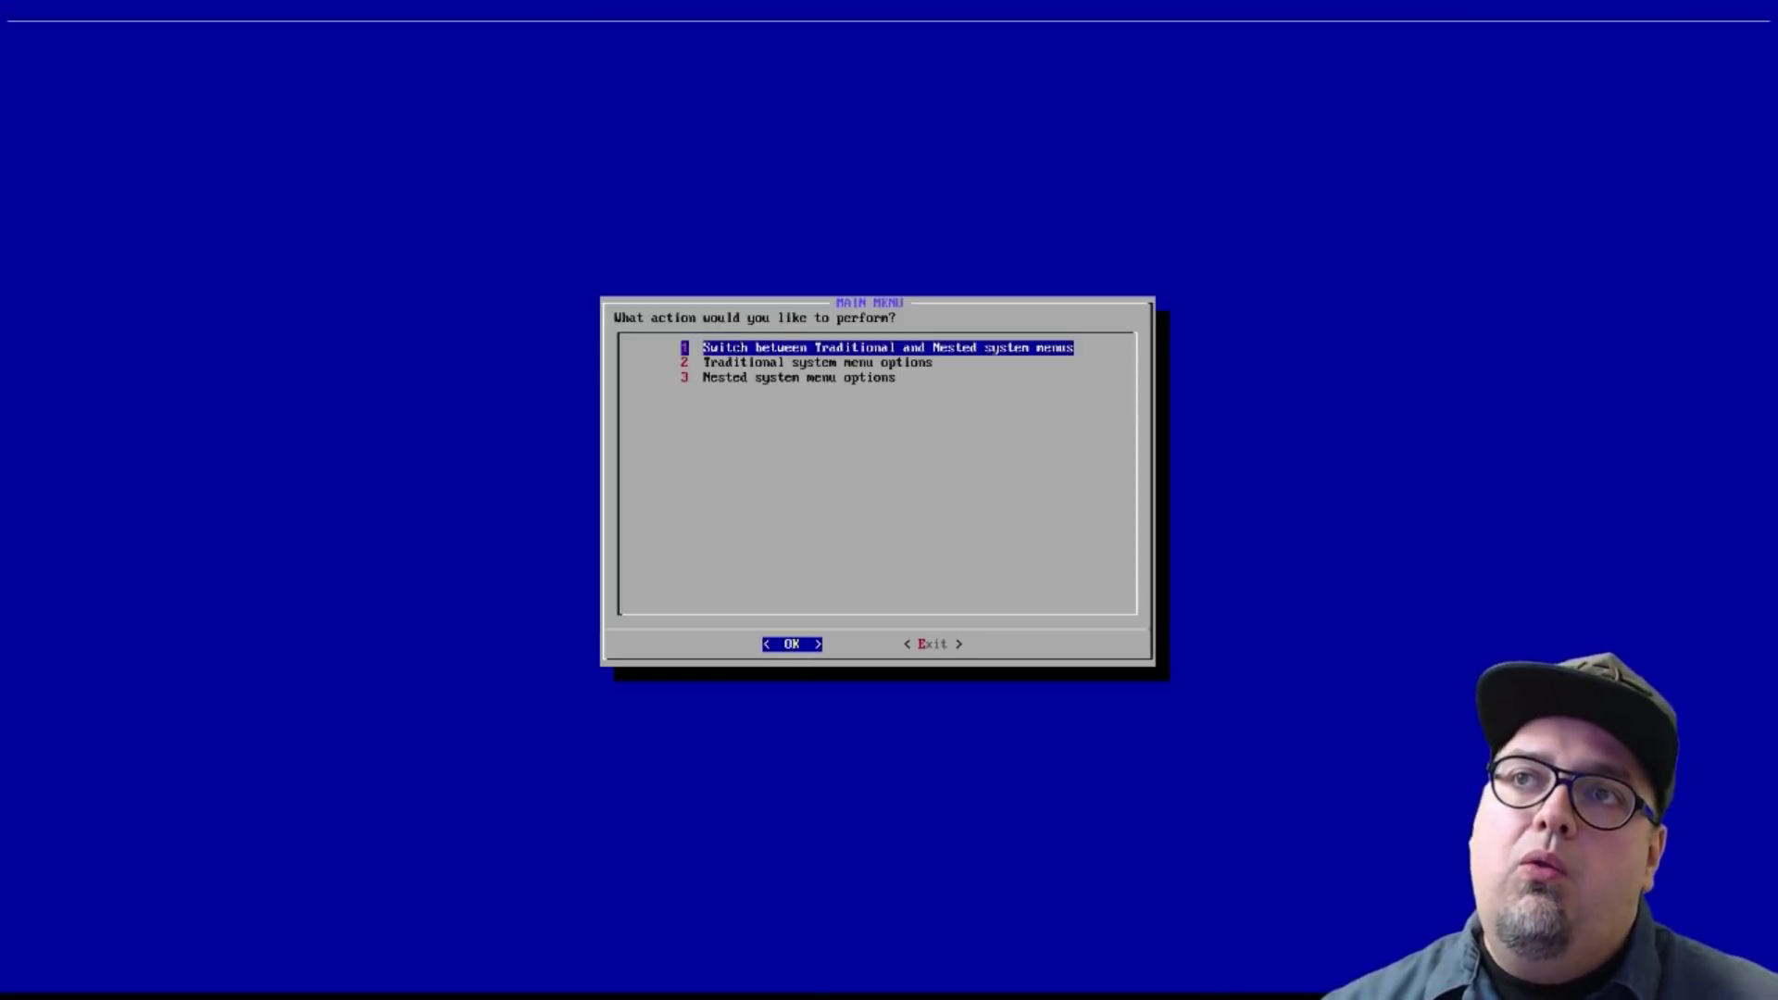
Step: Review the Display Utility's actions for switching between Traditional and Nested menus and for each menu's options
key("Down")
key("Up")
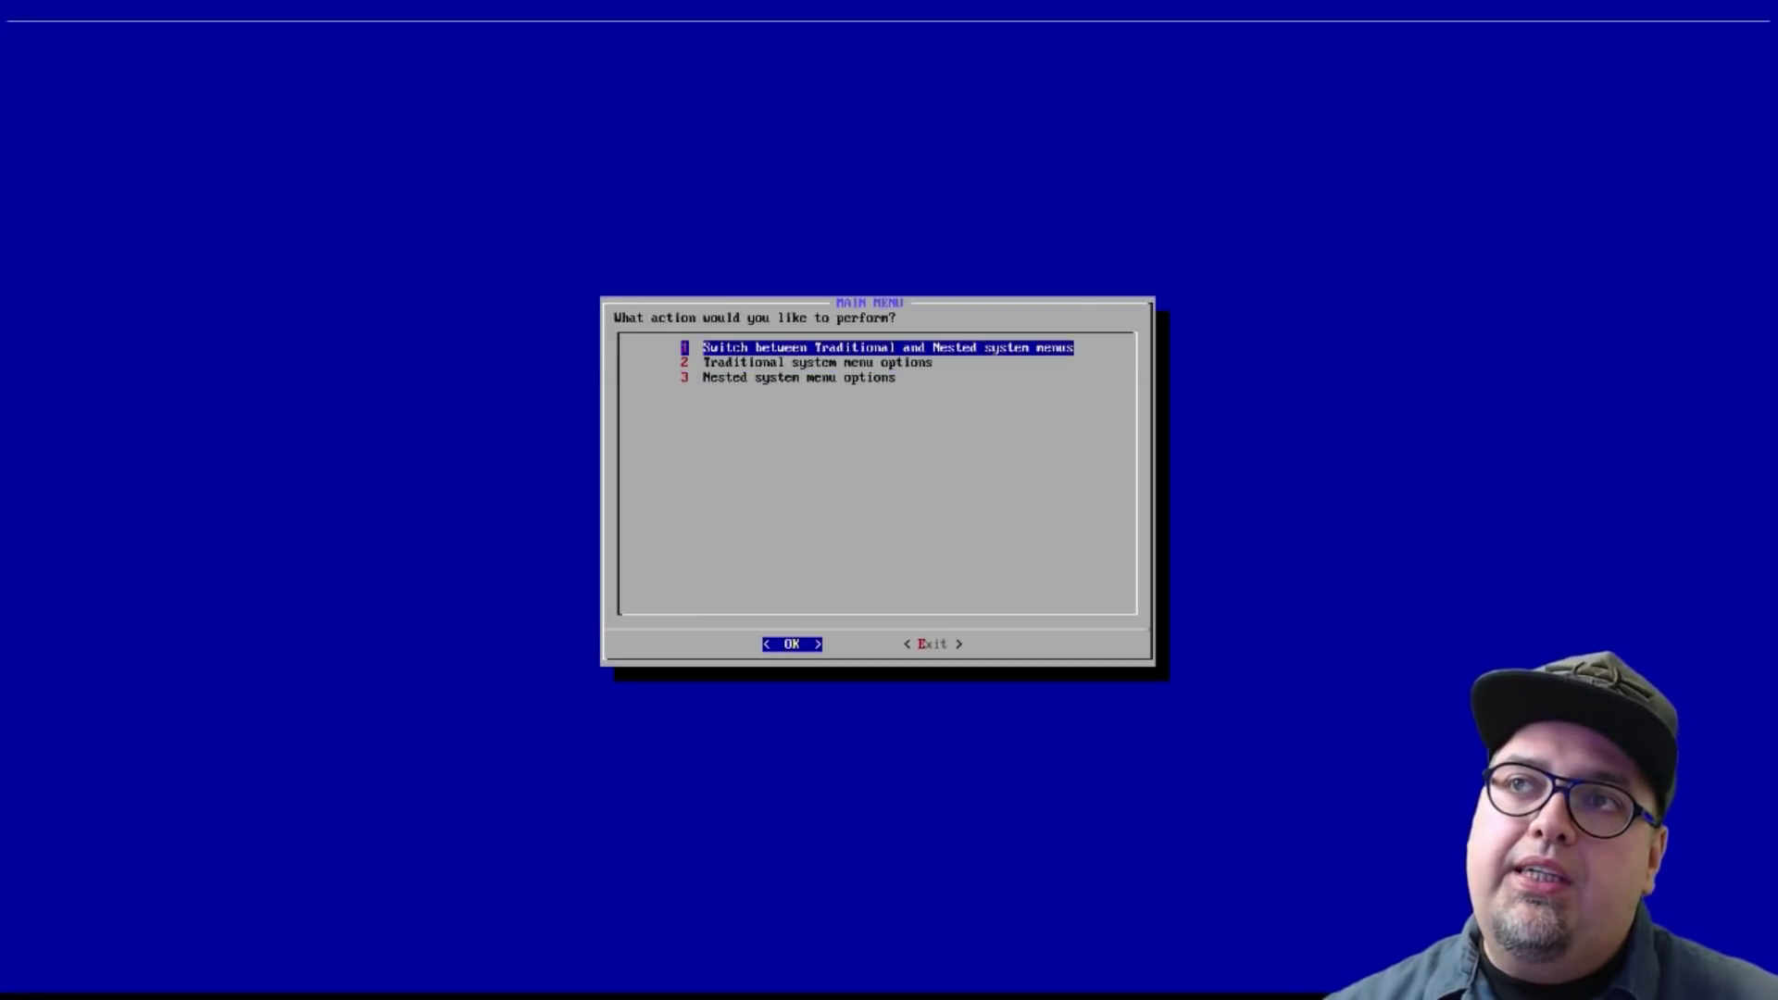
key("Down")
key("Up")
key("Down")
key("Down")
key("Up")
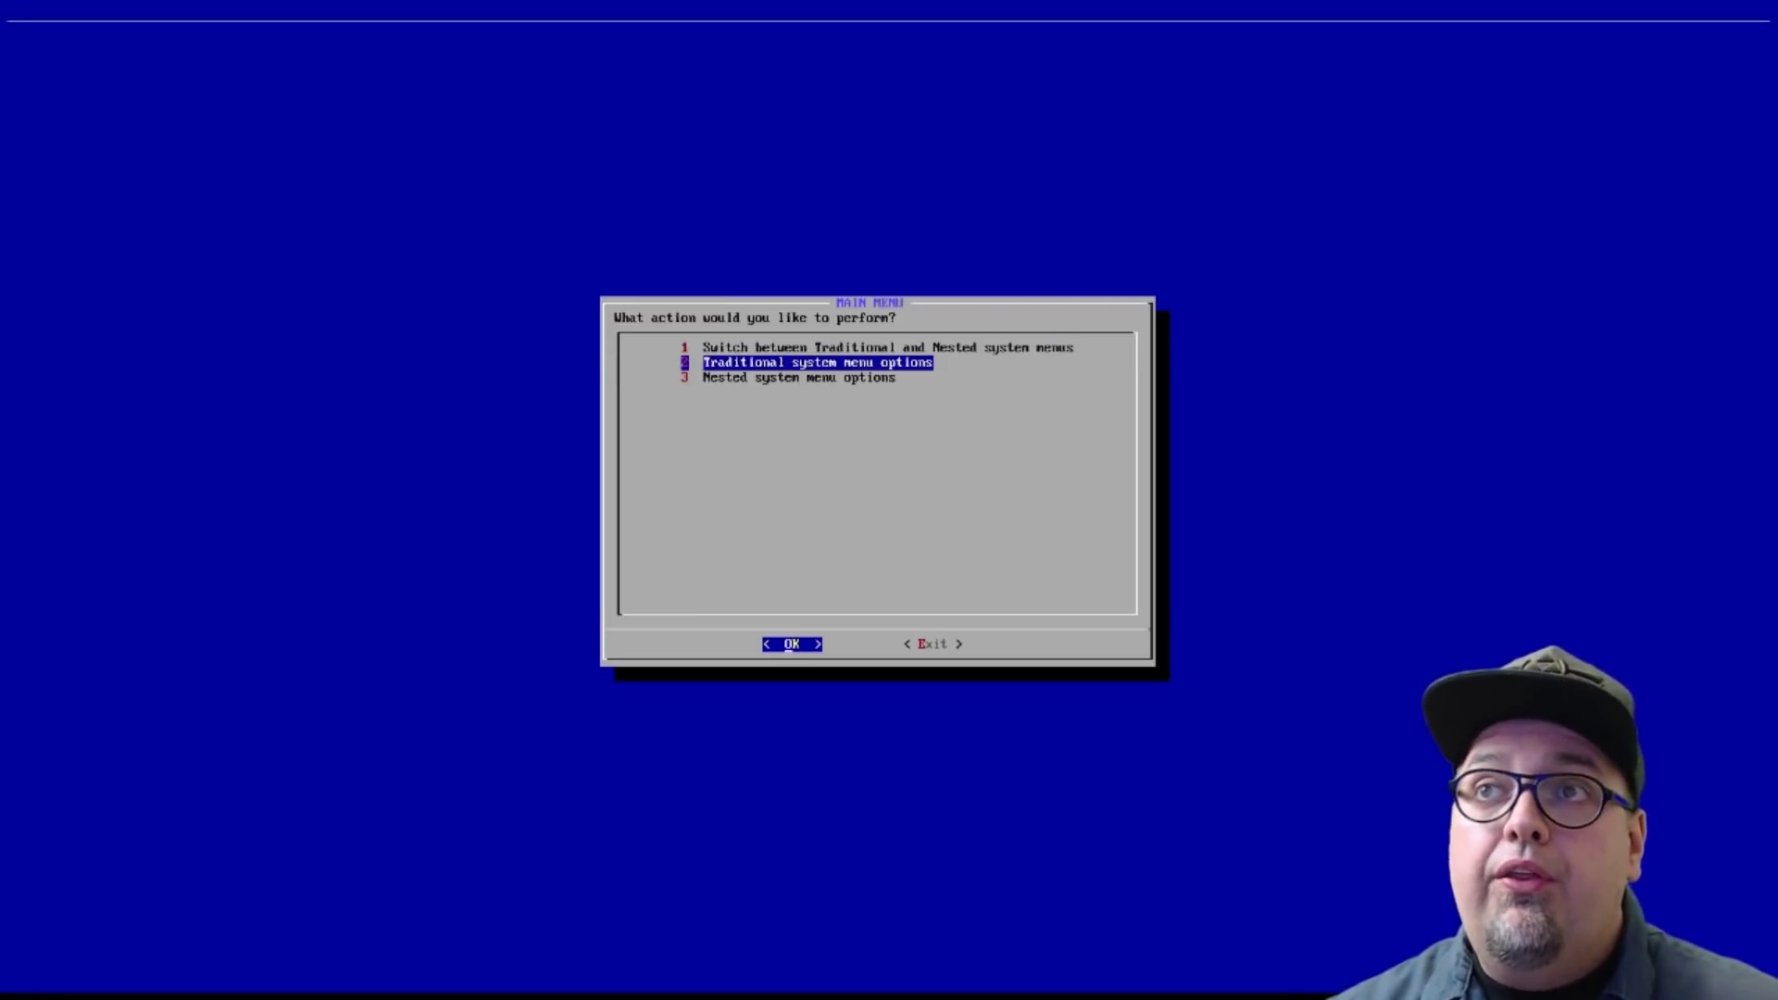
key("Up")
key("Down")
key("Down")
key("Up")
key("Down")
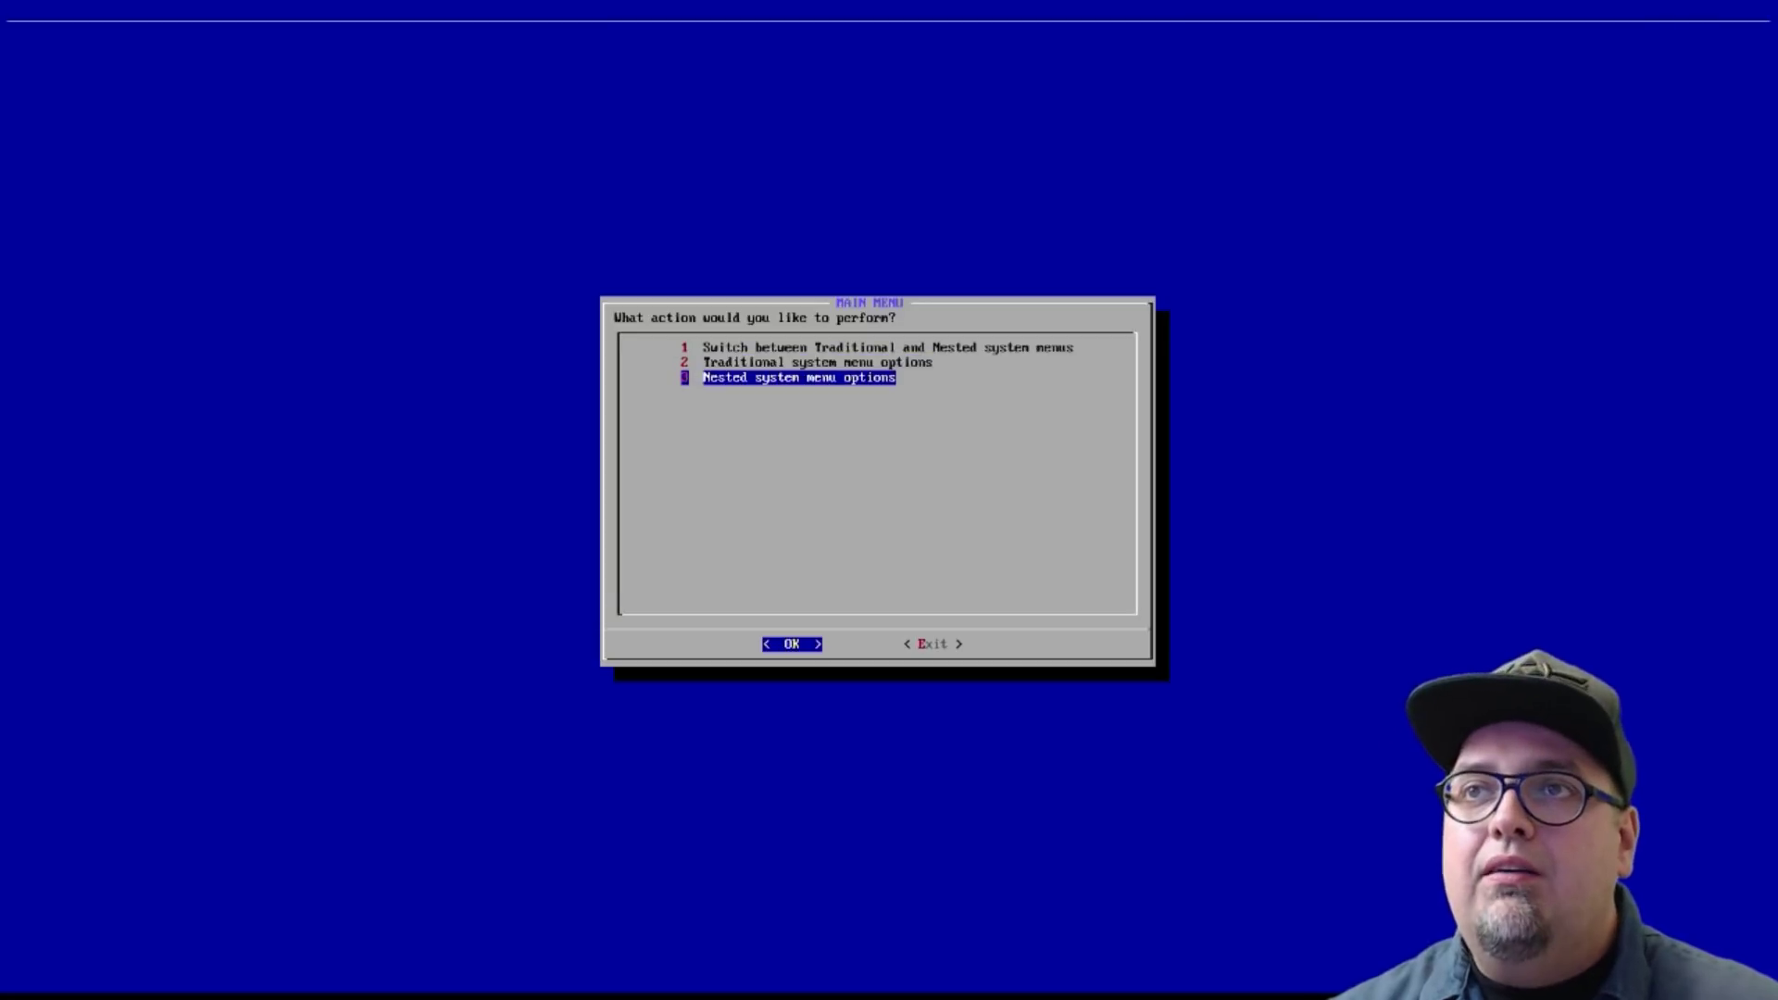
key("Up")
key("Up")
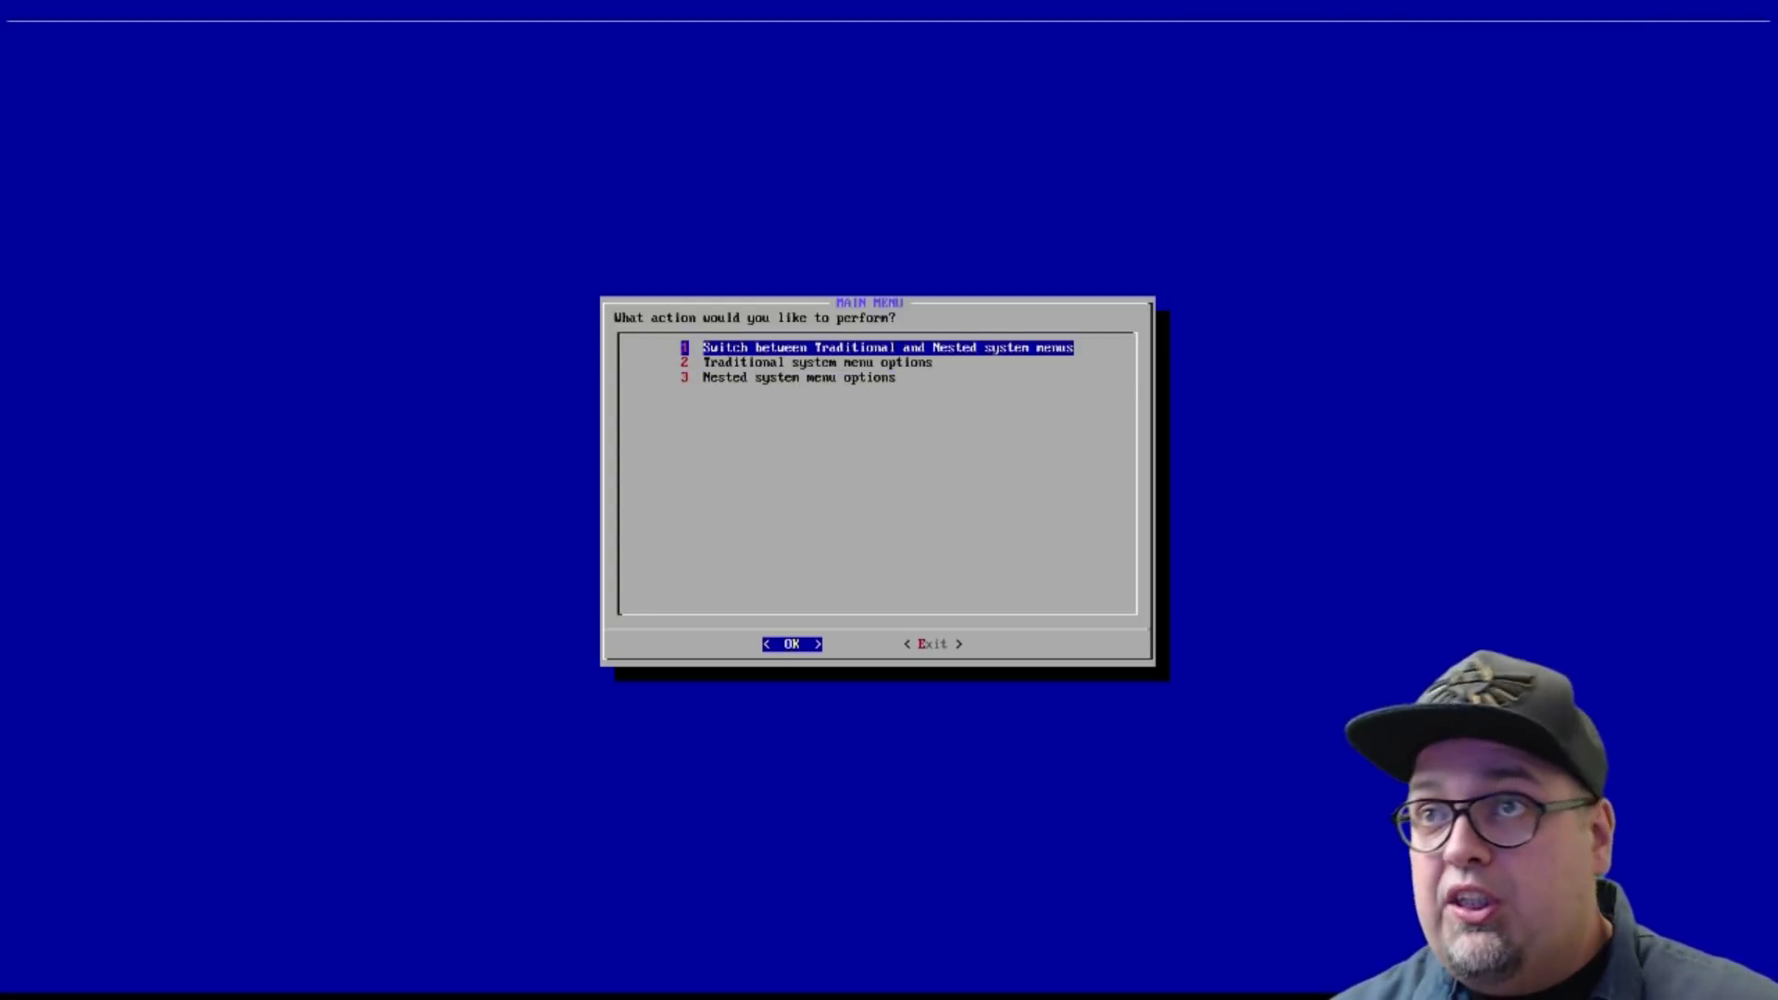
Step: Open the Traditional system menu options in the Display Utility
key("Down")
key("Down")
key("Up")
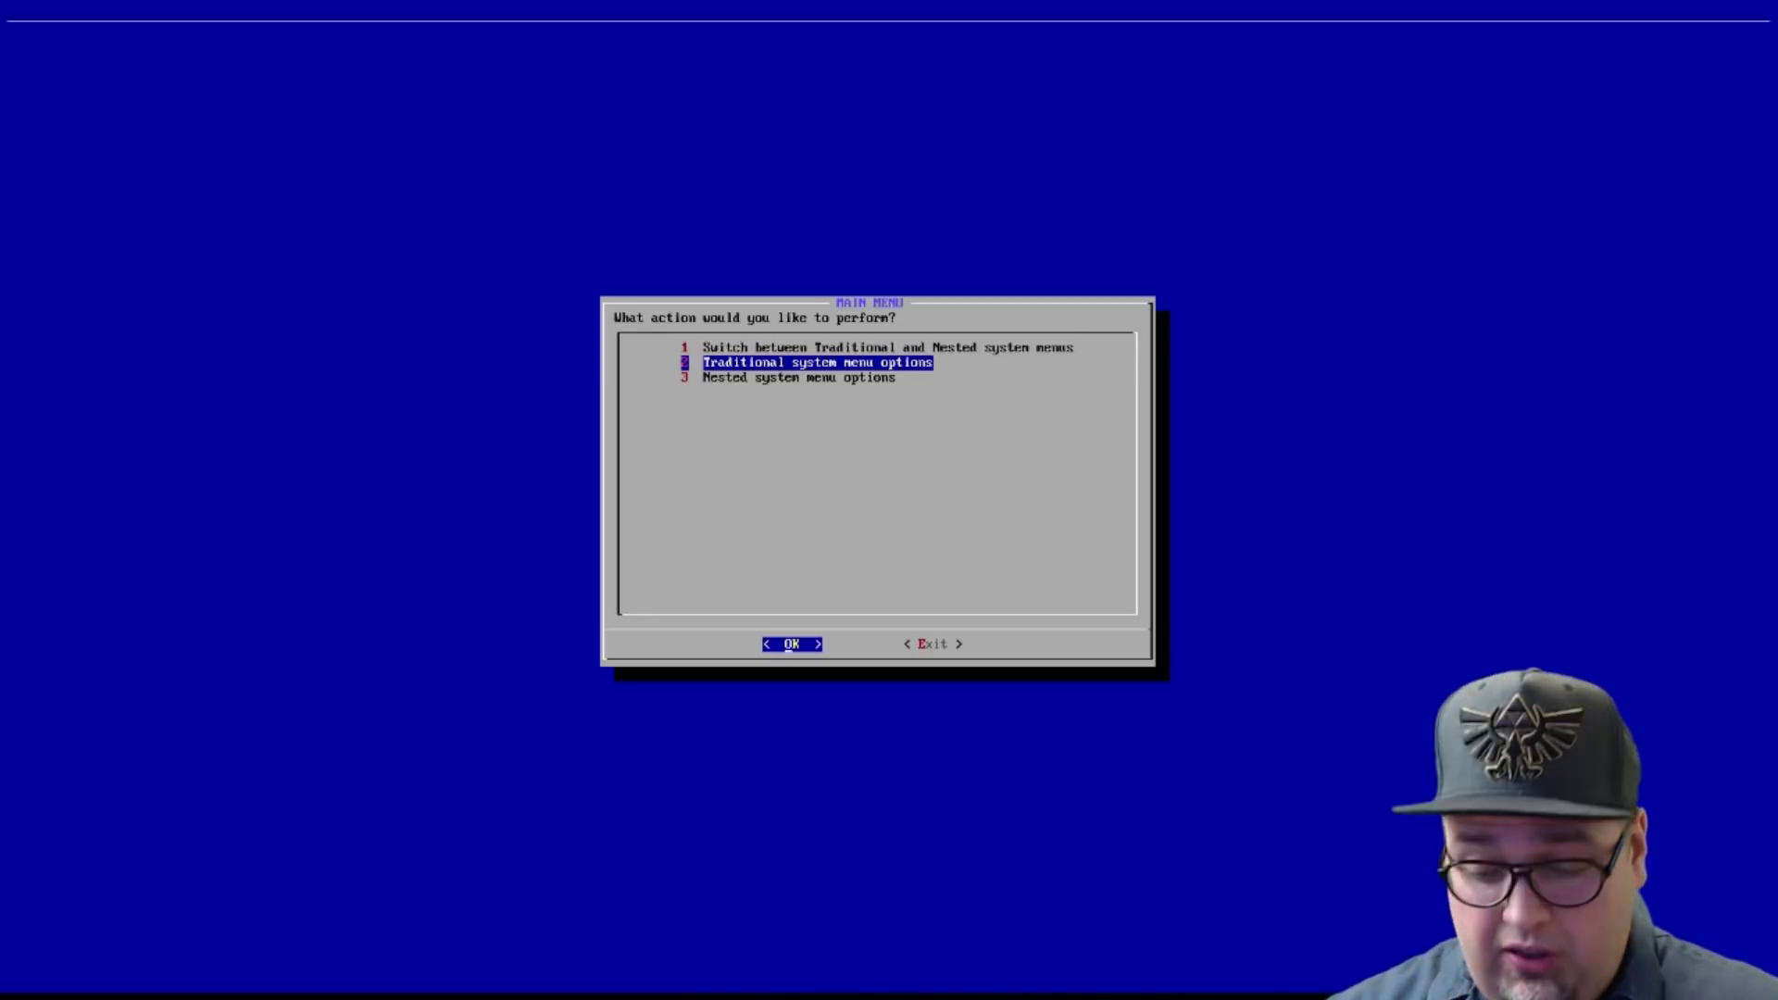
key("Return")
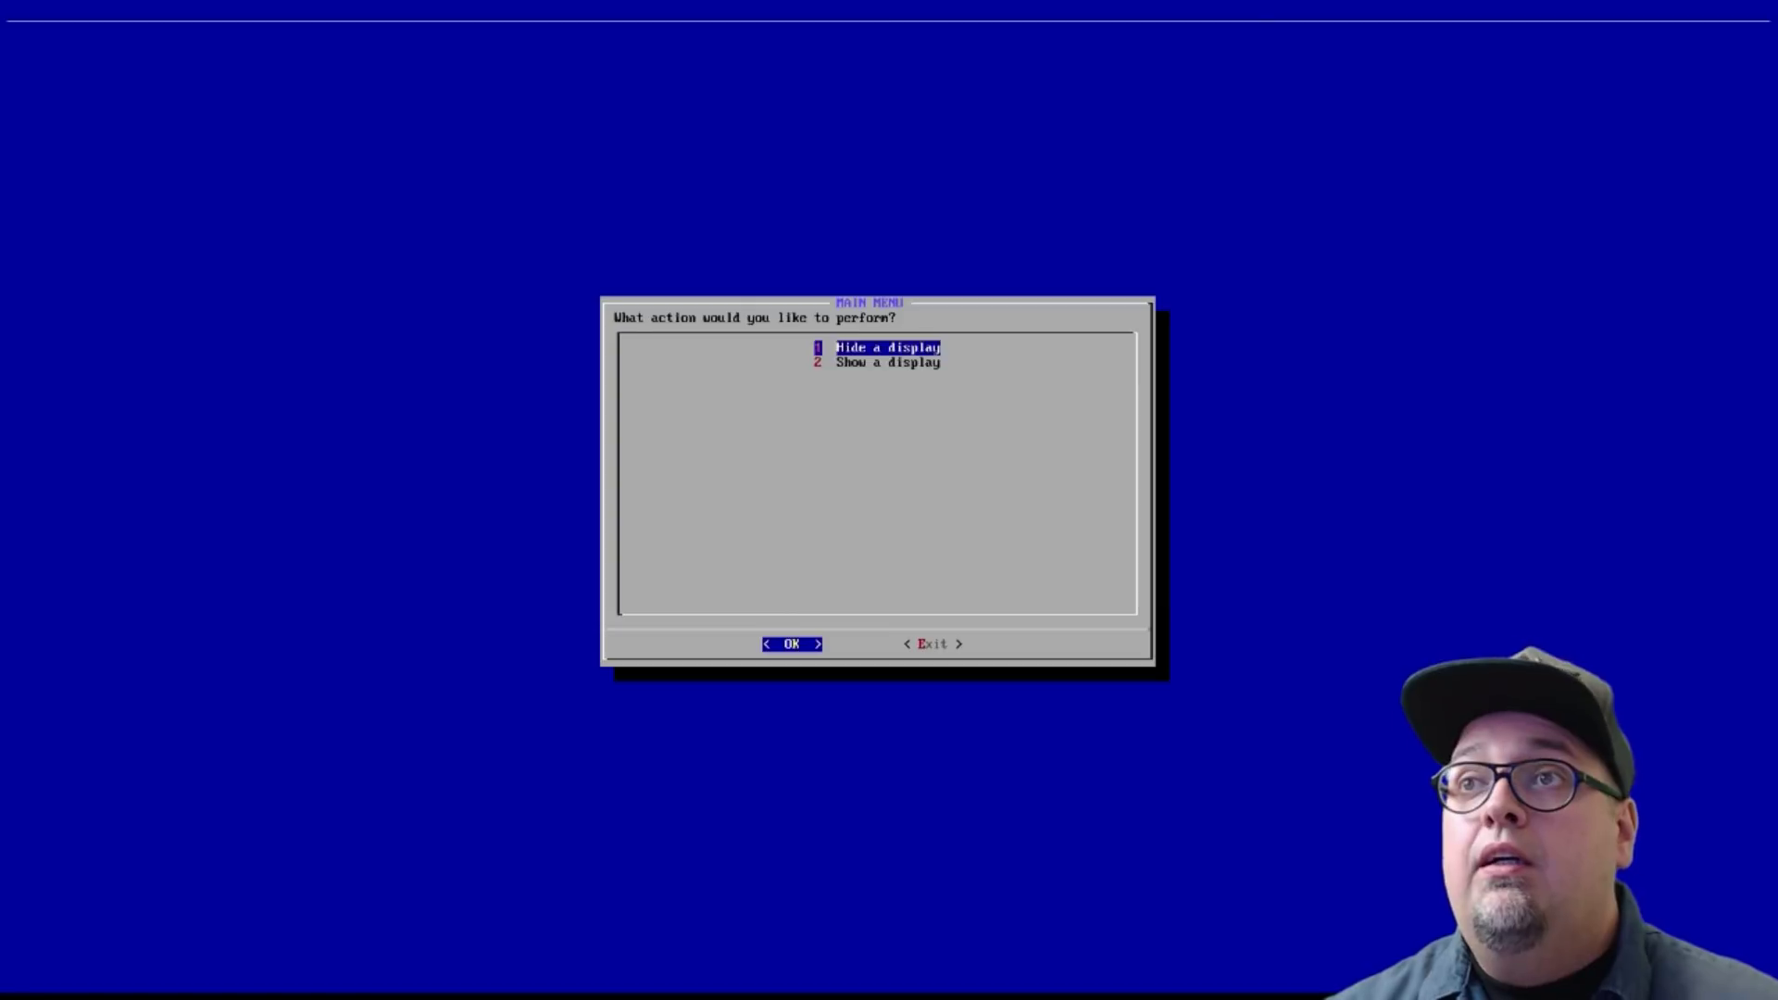
Step: Review the Traditional menu's choices for hiding a display and showing a display
key("Down")
key("Up")
key("Down")
key("Up")
key("Down")
key("Up")
key("Down")
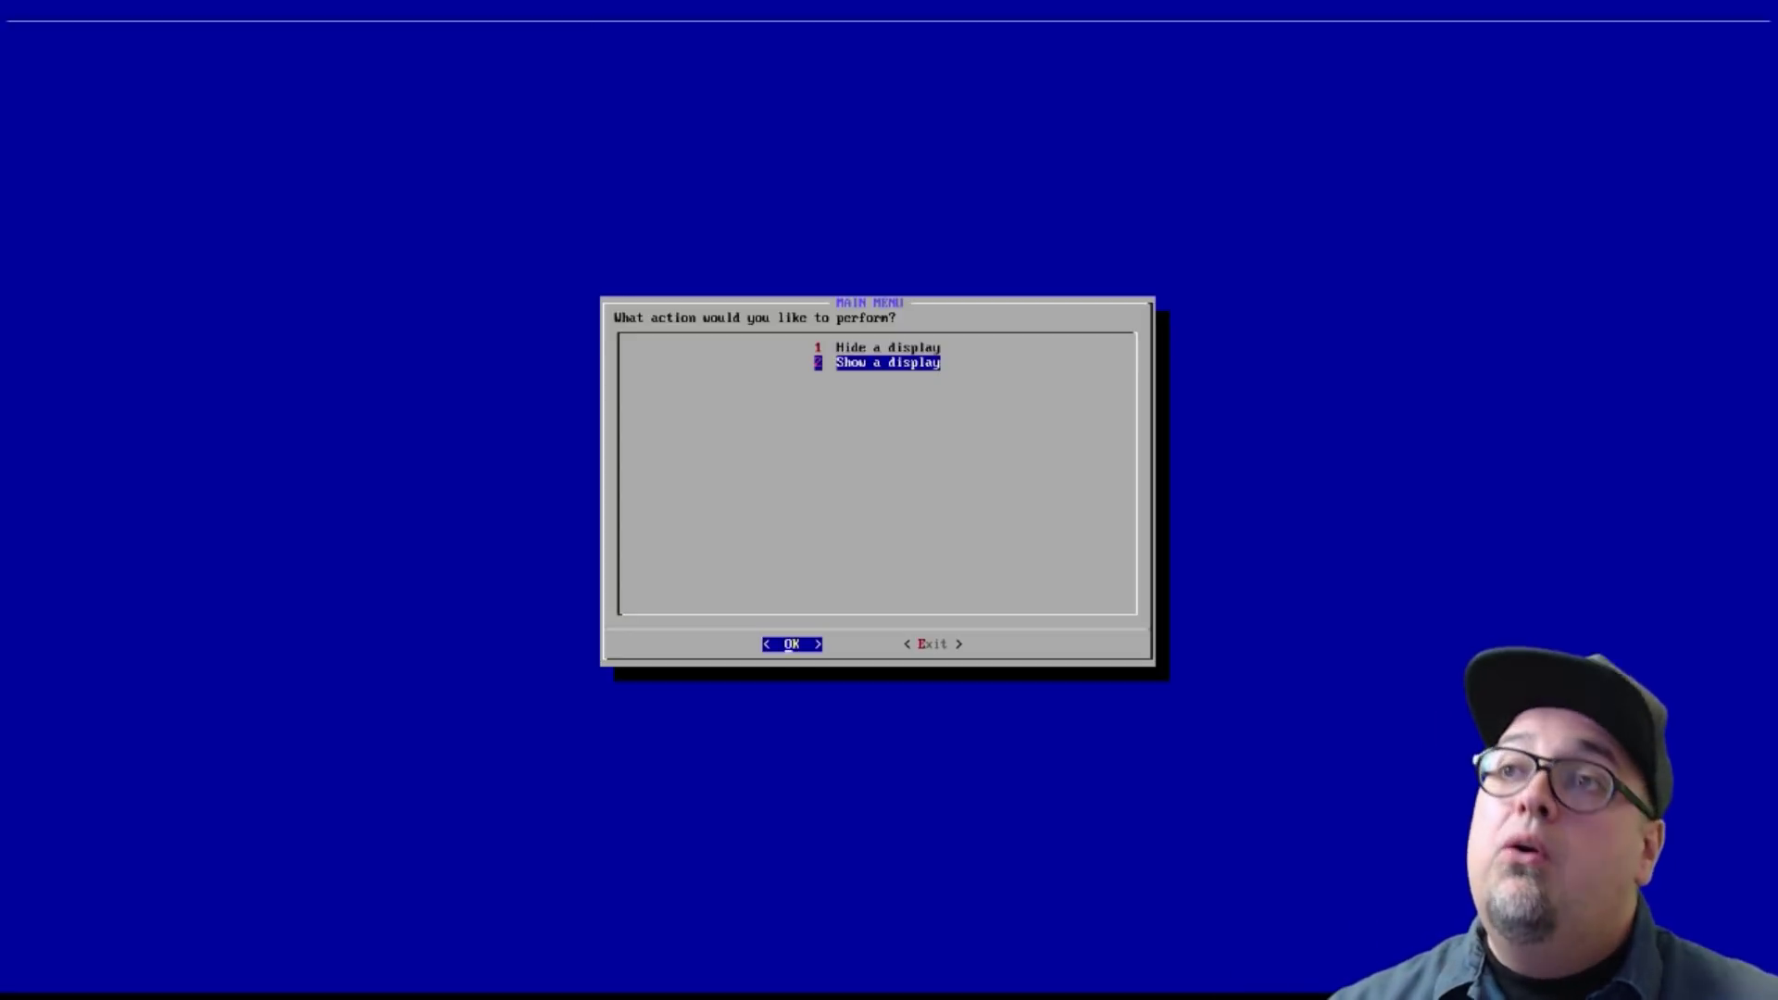
key("Up")
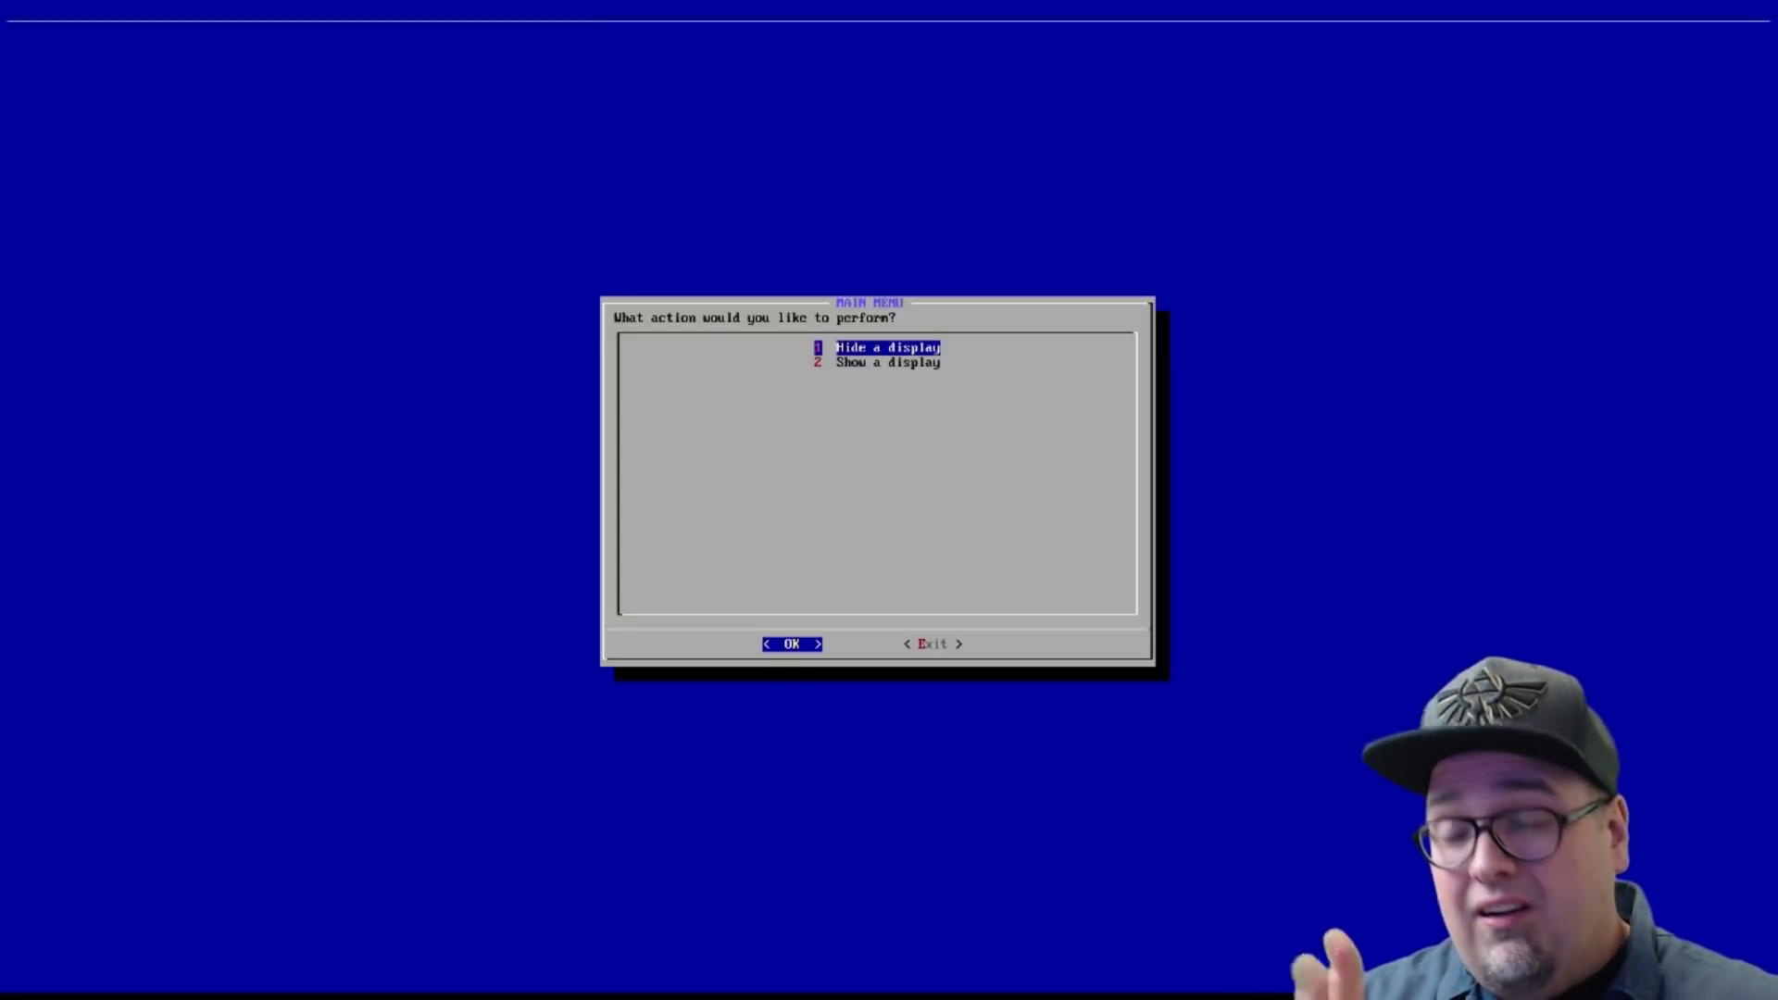
key("Down")
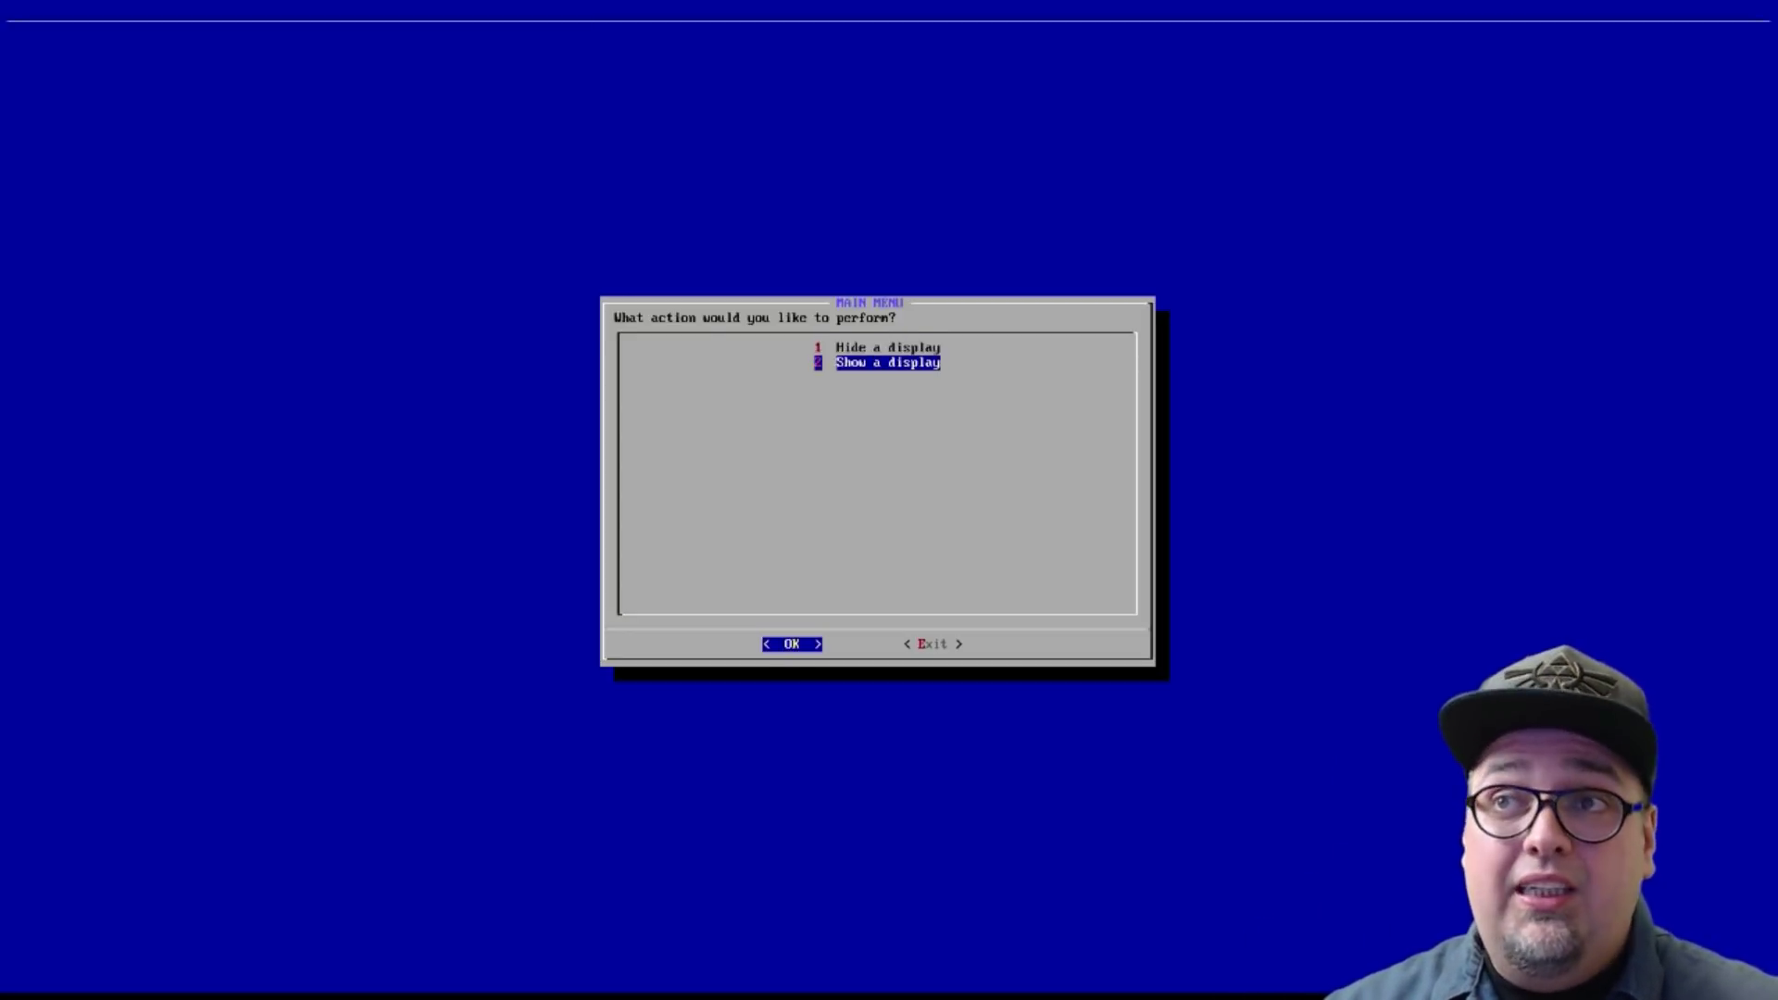
Step: Look through the configured displays offered under Show a display, from RetroPie to Capcom Play System II, without choosing one
key("Return")
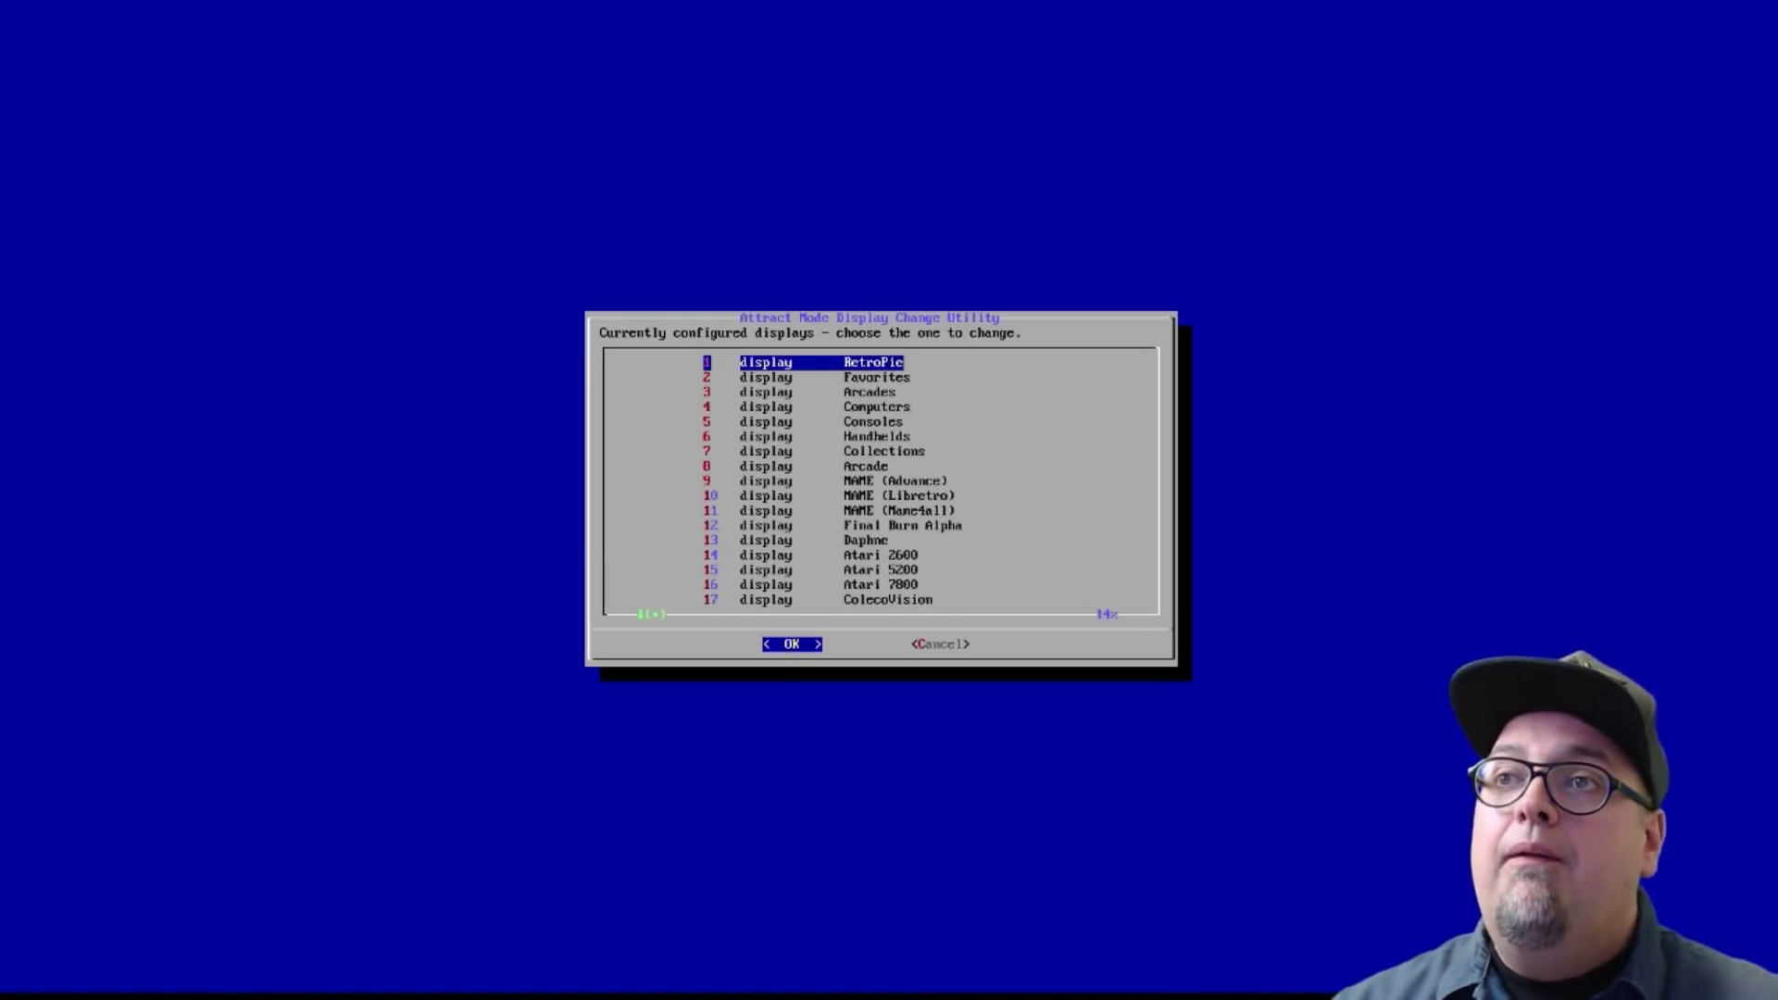
key("Down")
key("Down")
key("Down")
key("Down")
key("Down")
key("Down")
key("Down")
key("Down")
key("Down")
key("Down")
key("Down")
key("Down")
key("Down")
key("Down")
key("Down")
key("Down")
key("Down")
key("Down")
key("Down")
key("Down")
key("Down")
key("Down")
key("Down")
key("Down")
key("Down")
key("Down")
key("Down")
key("Down")
key("Down")
key("Down")
key("Down")
key("Down")
key("Down")
key("Down")
key("Down")
key("Down")
key("Down")
key("Down")
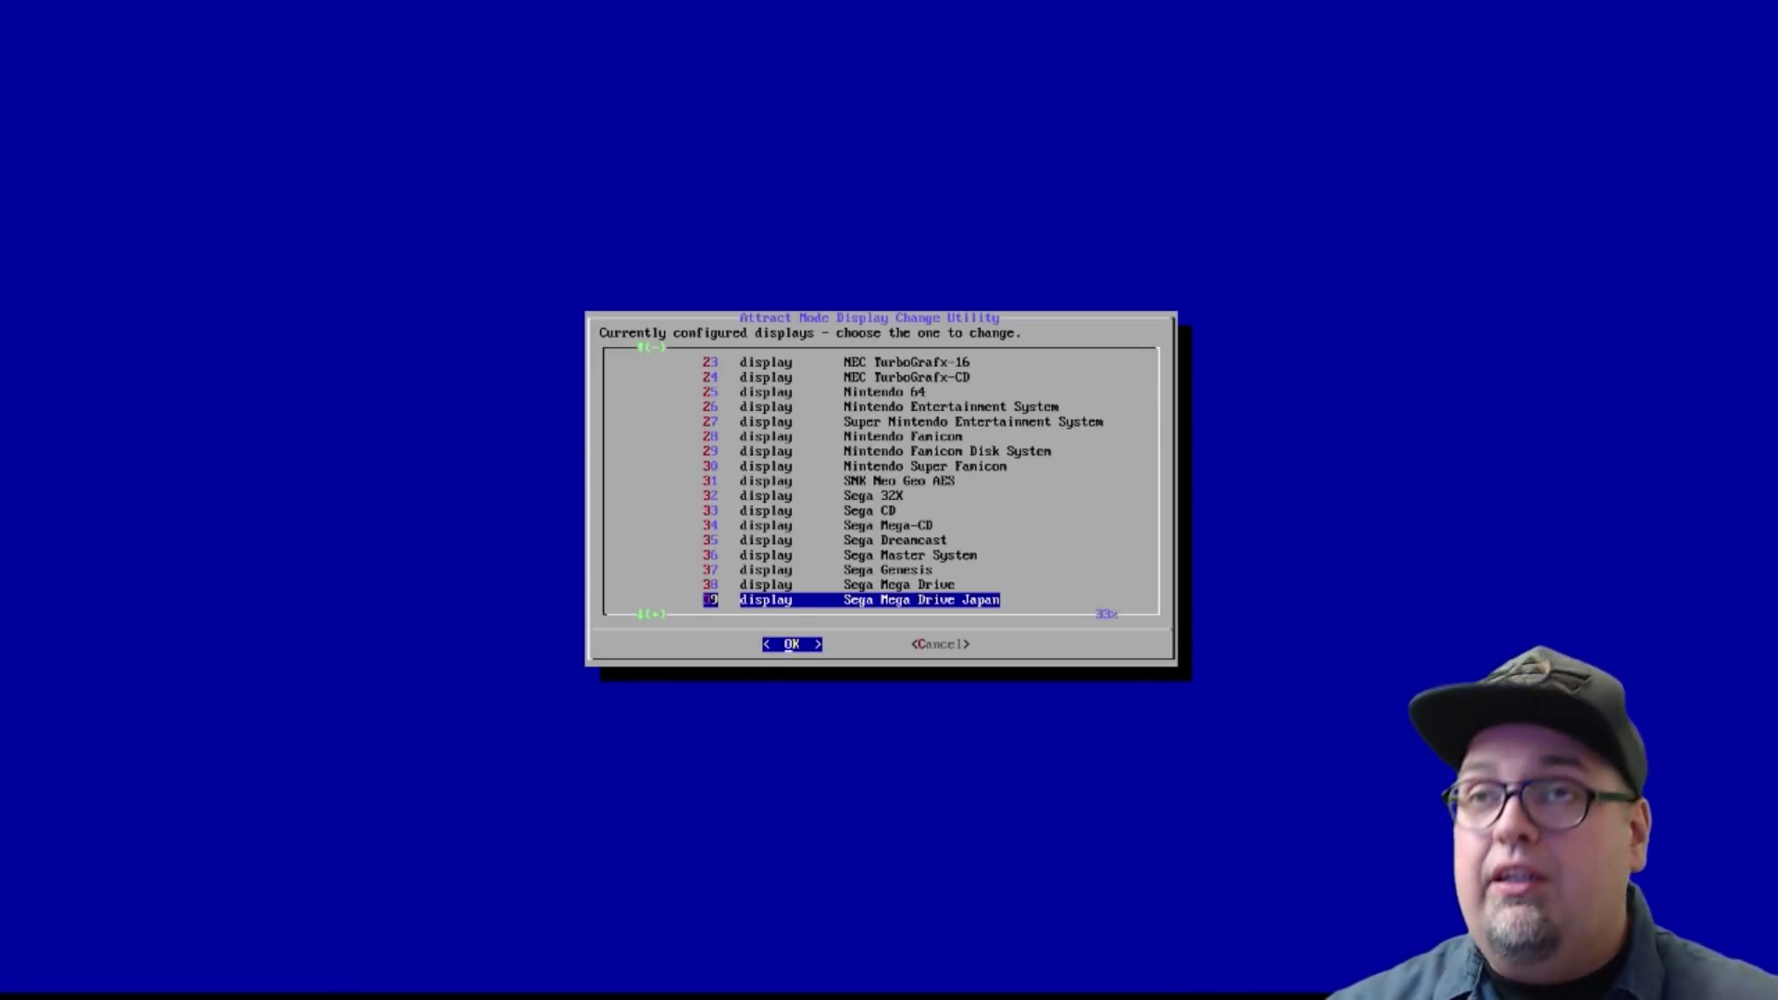
key("Down")
key("Down")
key("Down")
key("Down")
key("Down")
key("Down")
key("Down")
key("Down")
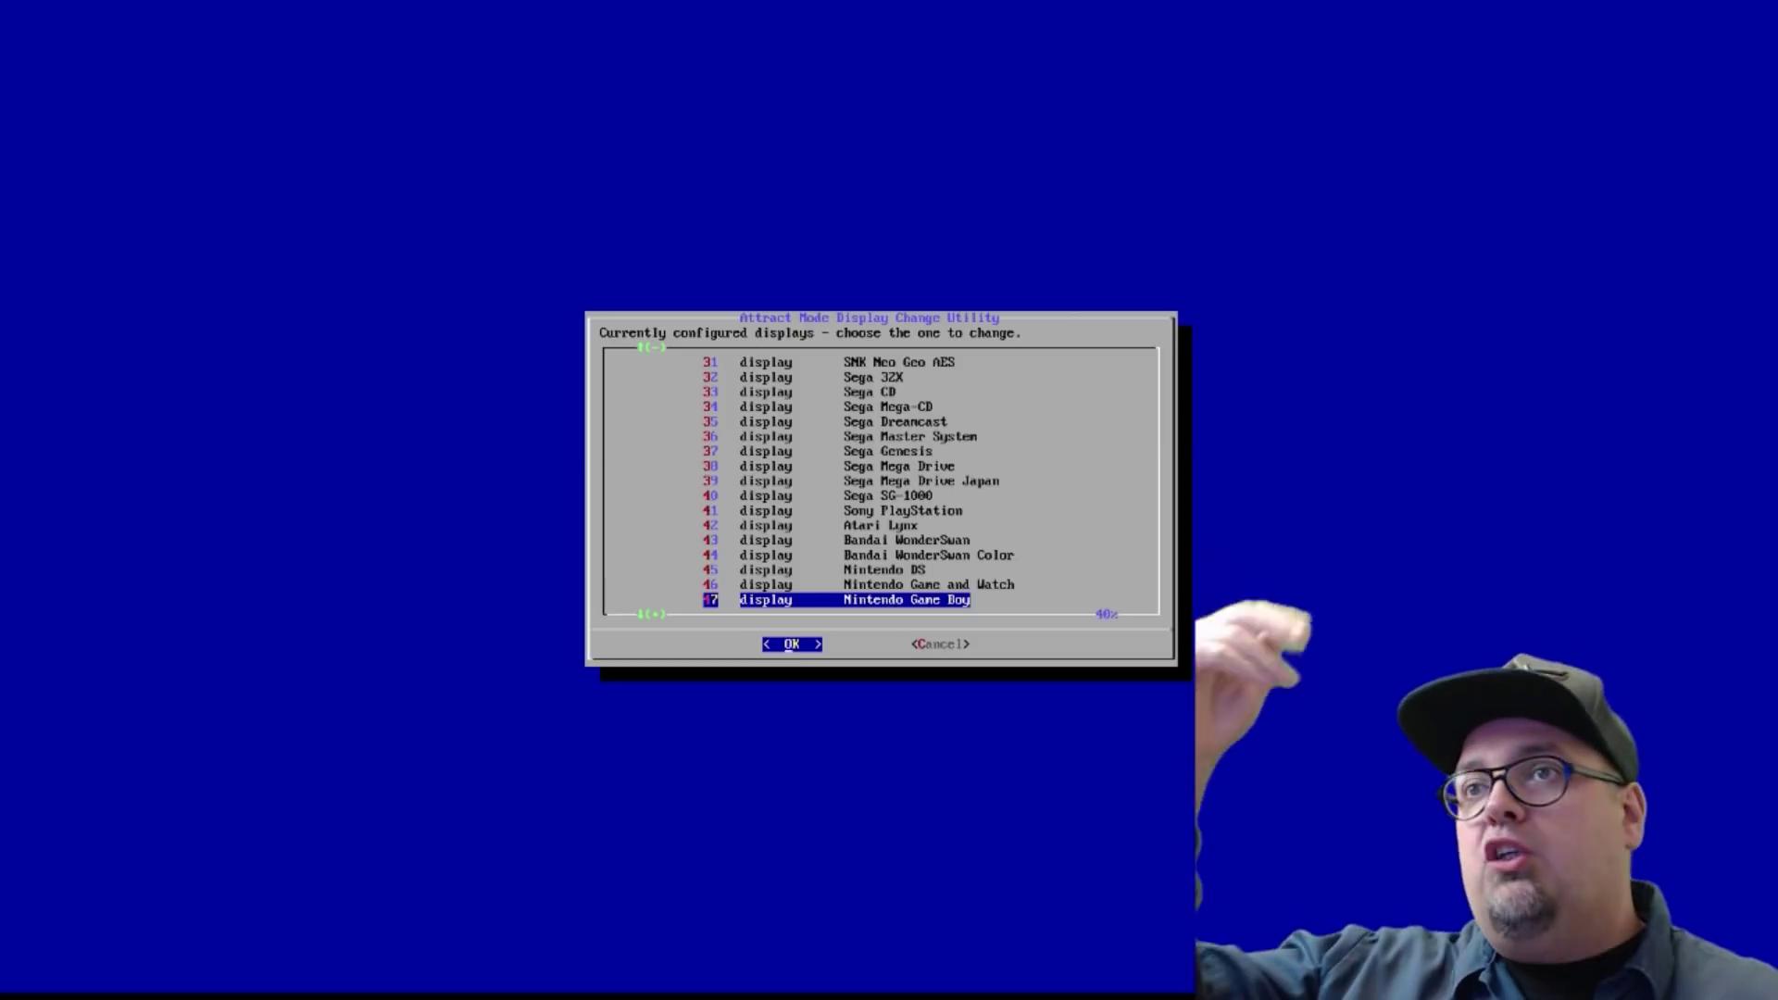
key("Down")
key("Down")
key("Down")
key("Down")
key("Down")
key("Down")
key("Down")
key("Down")
key("Down")
key("Down")
key("Down")
key("Down")
key("Down")
key("Down")
key("Down")
key("Down")
key("Down")
key("Down")
key("Down")
key("Down")
key("Up")
key("Up")
key("Up")
key("Up")
key("Up")
key("Up")
key("Up")
key("Up")
key("Up")
key("Up")
key("Up")
key("Up")
key("Up")
key("Up")
key("Up")
key("Up")
key("Up")
key("Up")
key("Up")
key("Up")
key("Down")
key("Down")
key("Down")
key("Down")
key("Down")
key("Down")
key("Down")
key("Down")
key("Down")
key("Down")
key("Down")
key("Down")
key("Down")
key("Down")
key("Down")
key("Down")
key("Down")
key("Down")
key("Down")
key("Down")
key("Down")
key("Down")
key("Down")
key("Down")
key("Down")
key("Down")
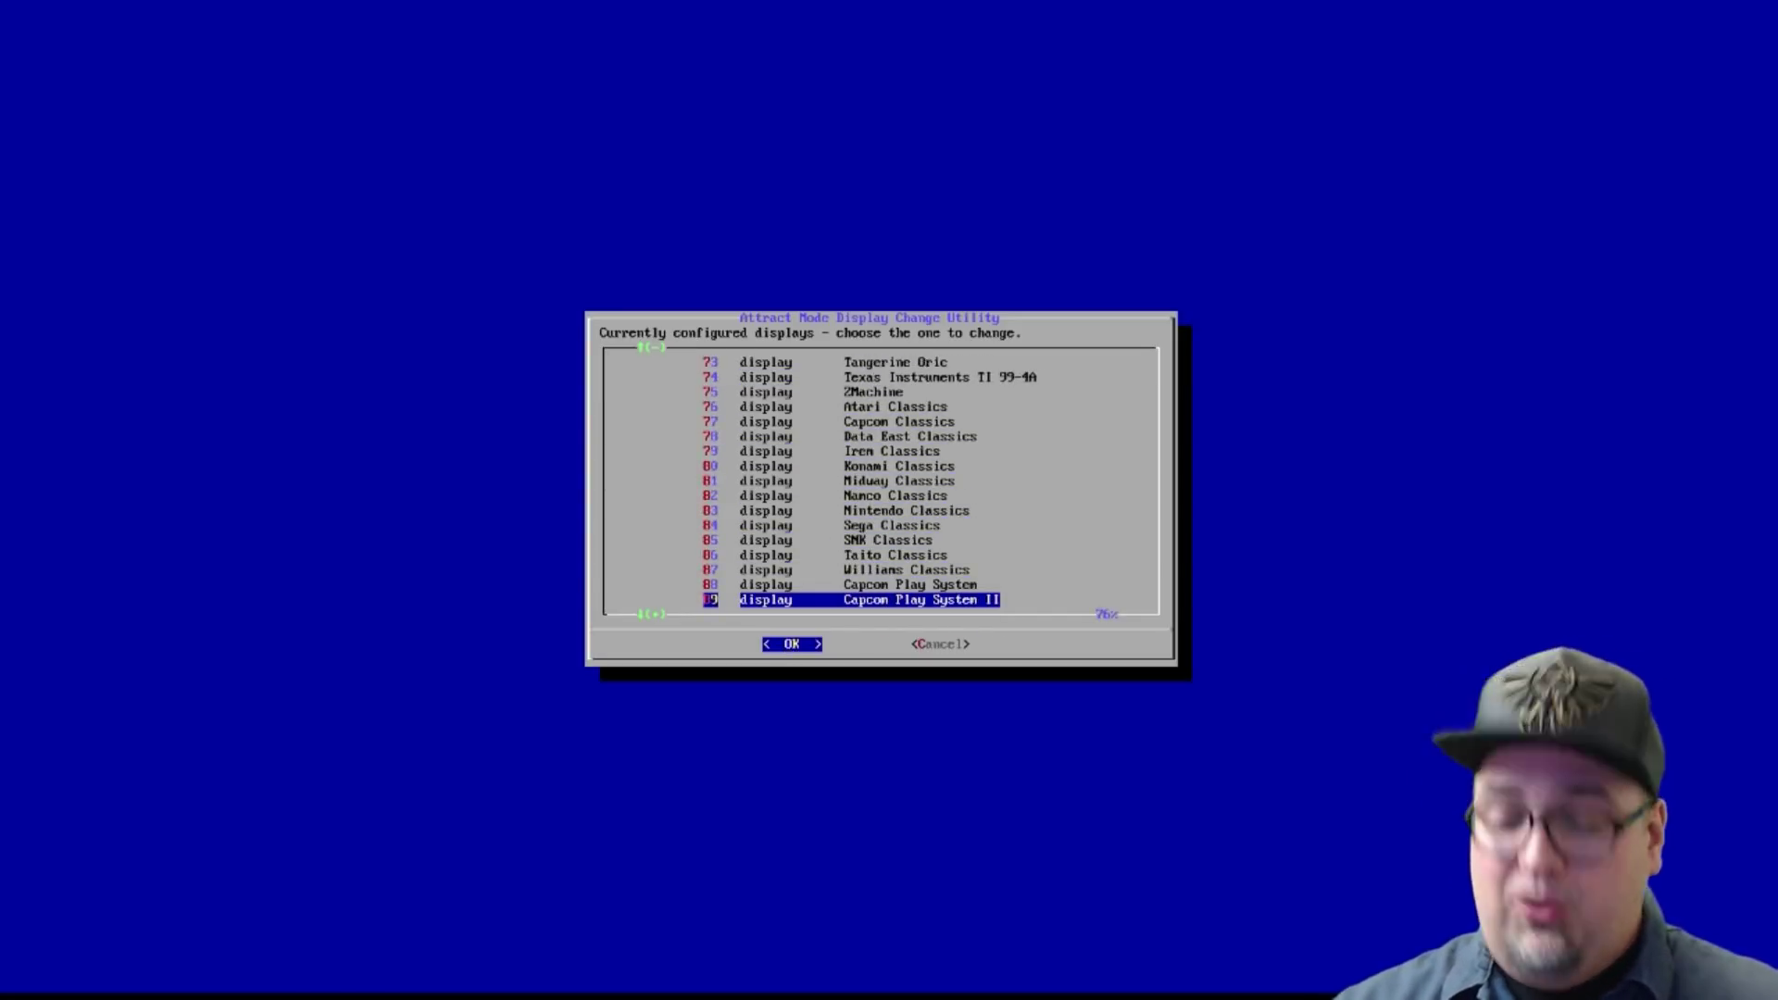
key("Tab")
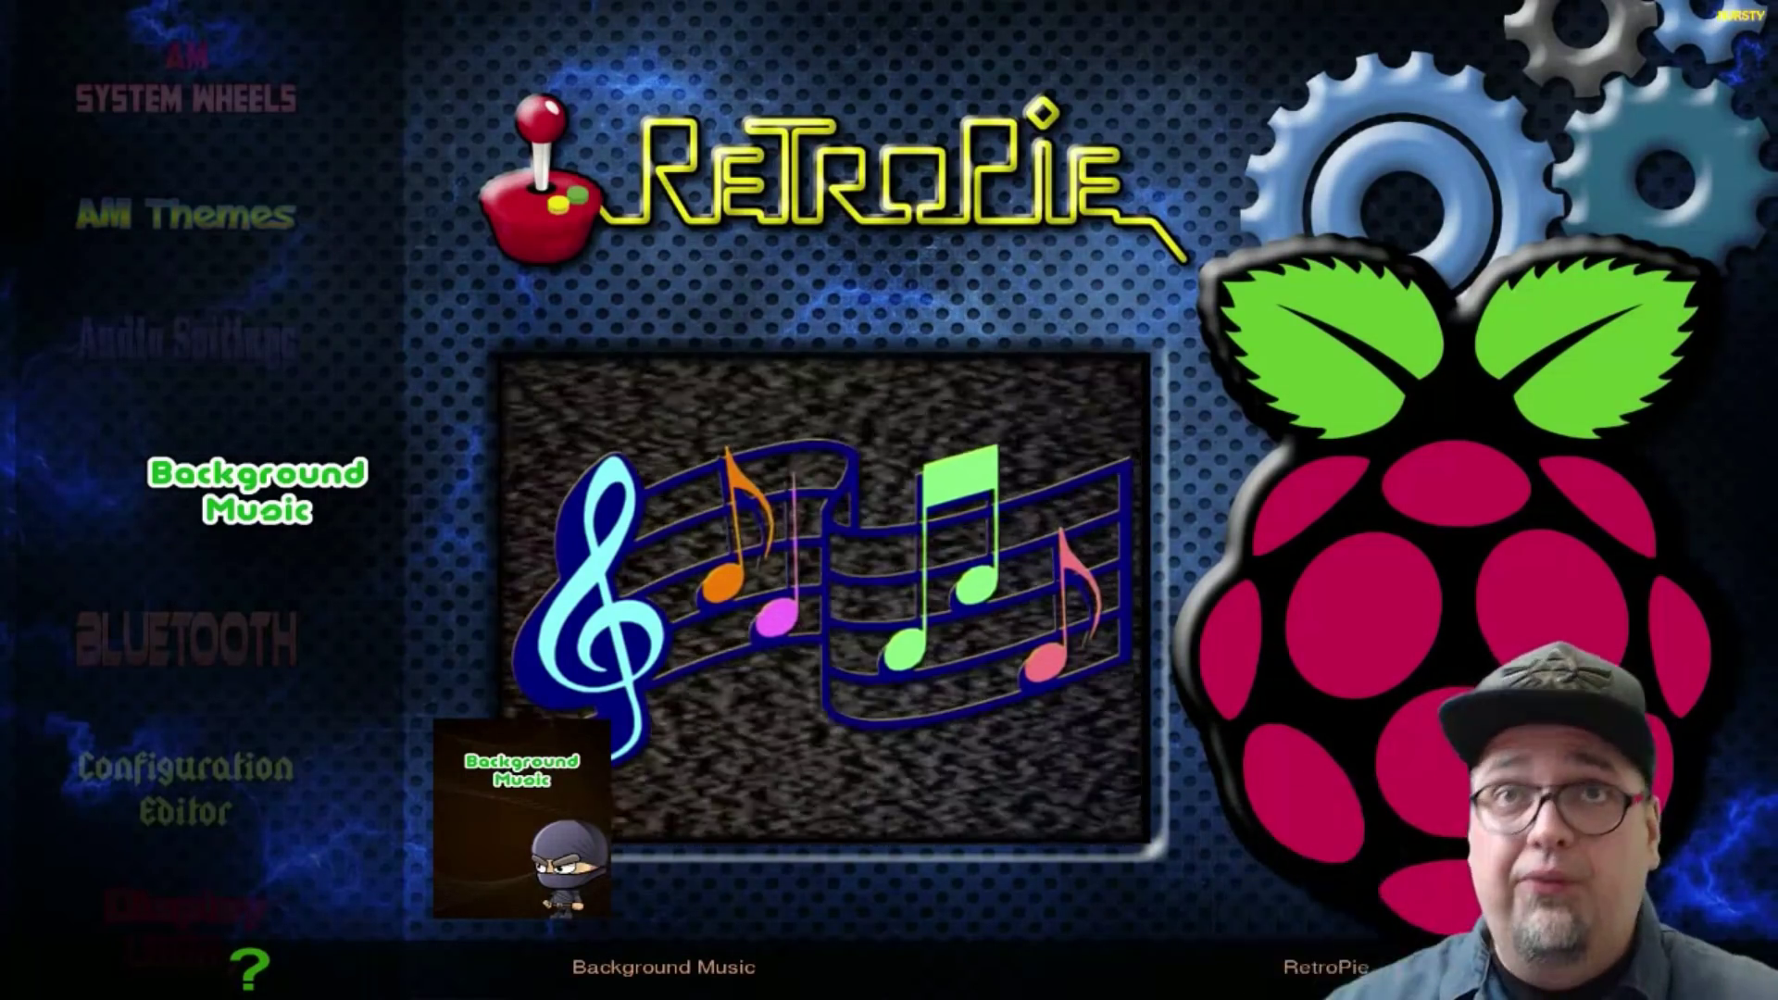
Step: Launch the Attract Mode Theme Utility from the RetroPie list
key("Up")
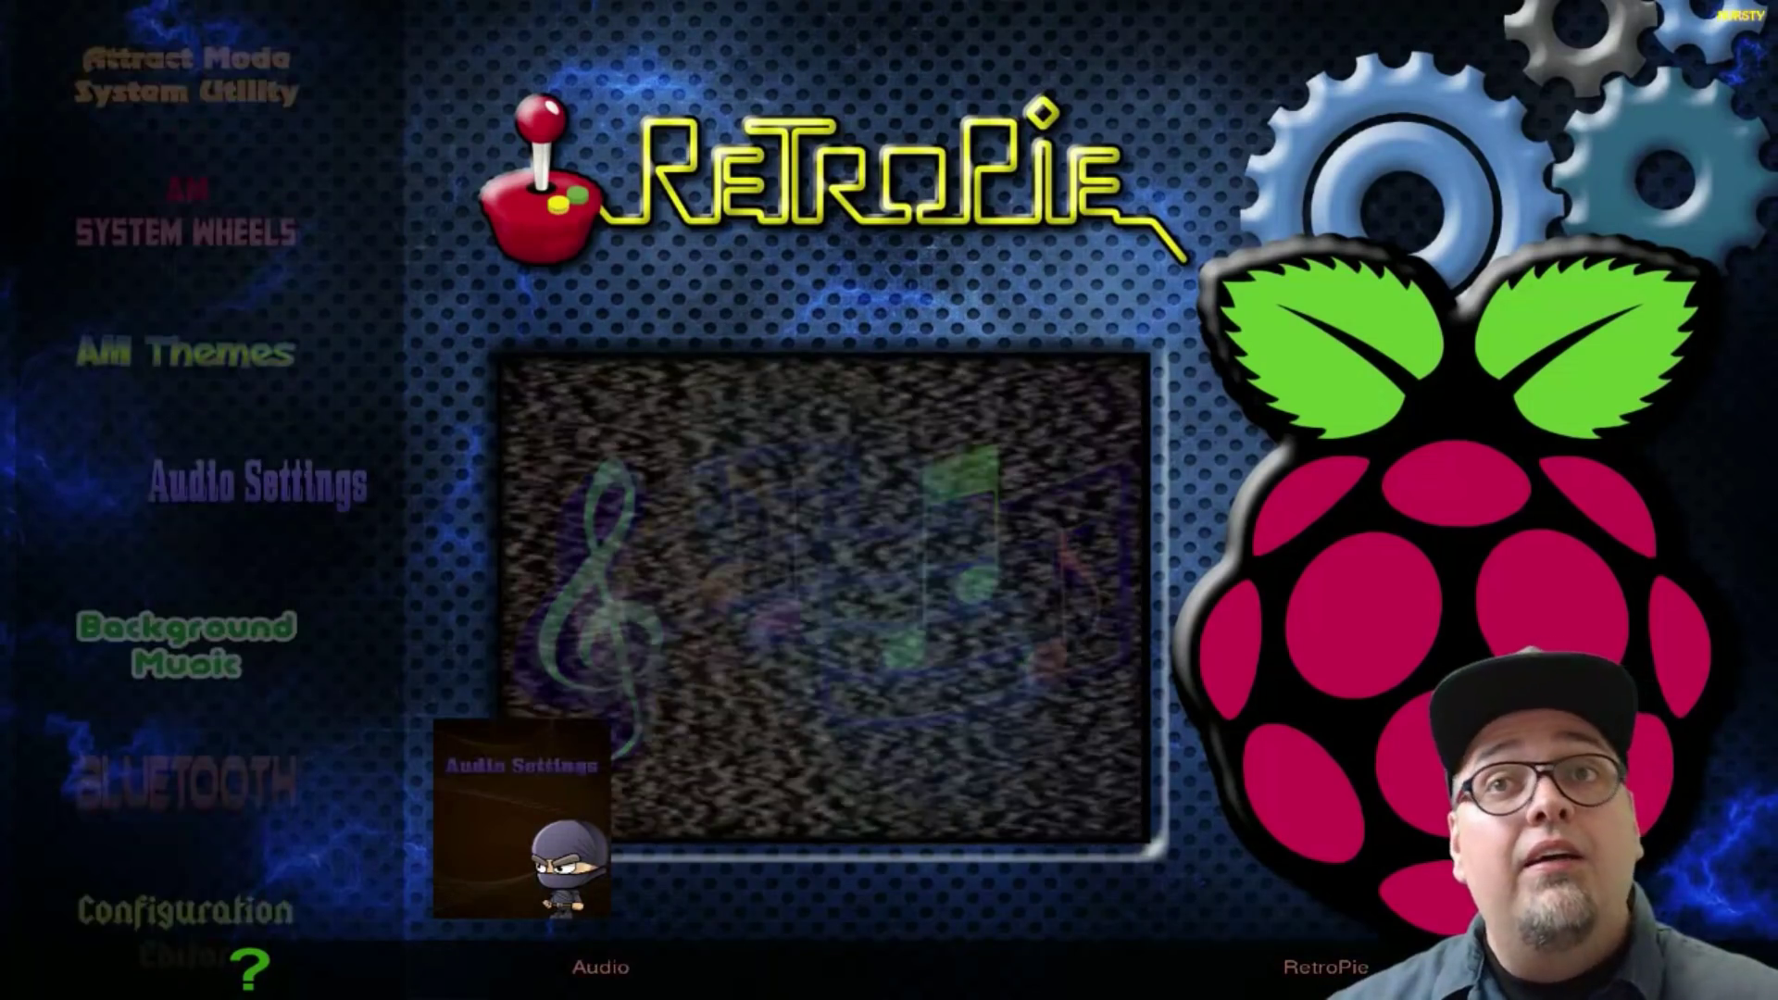
key("Up")
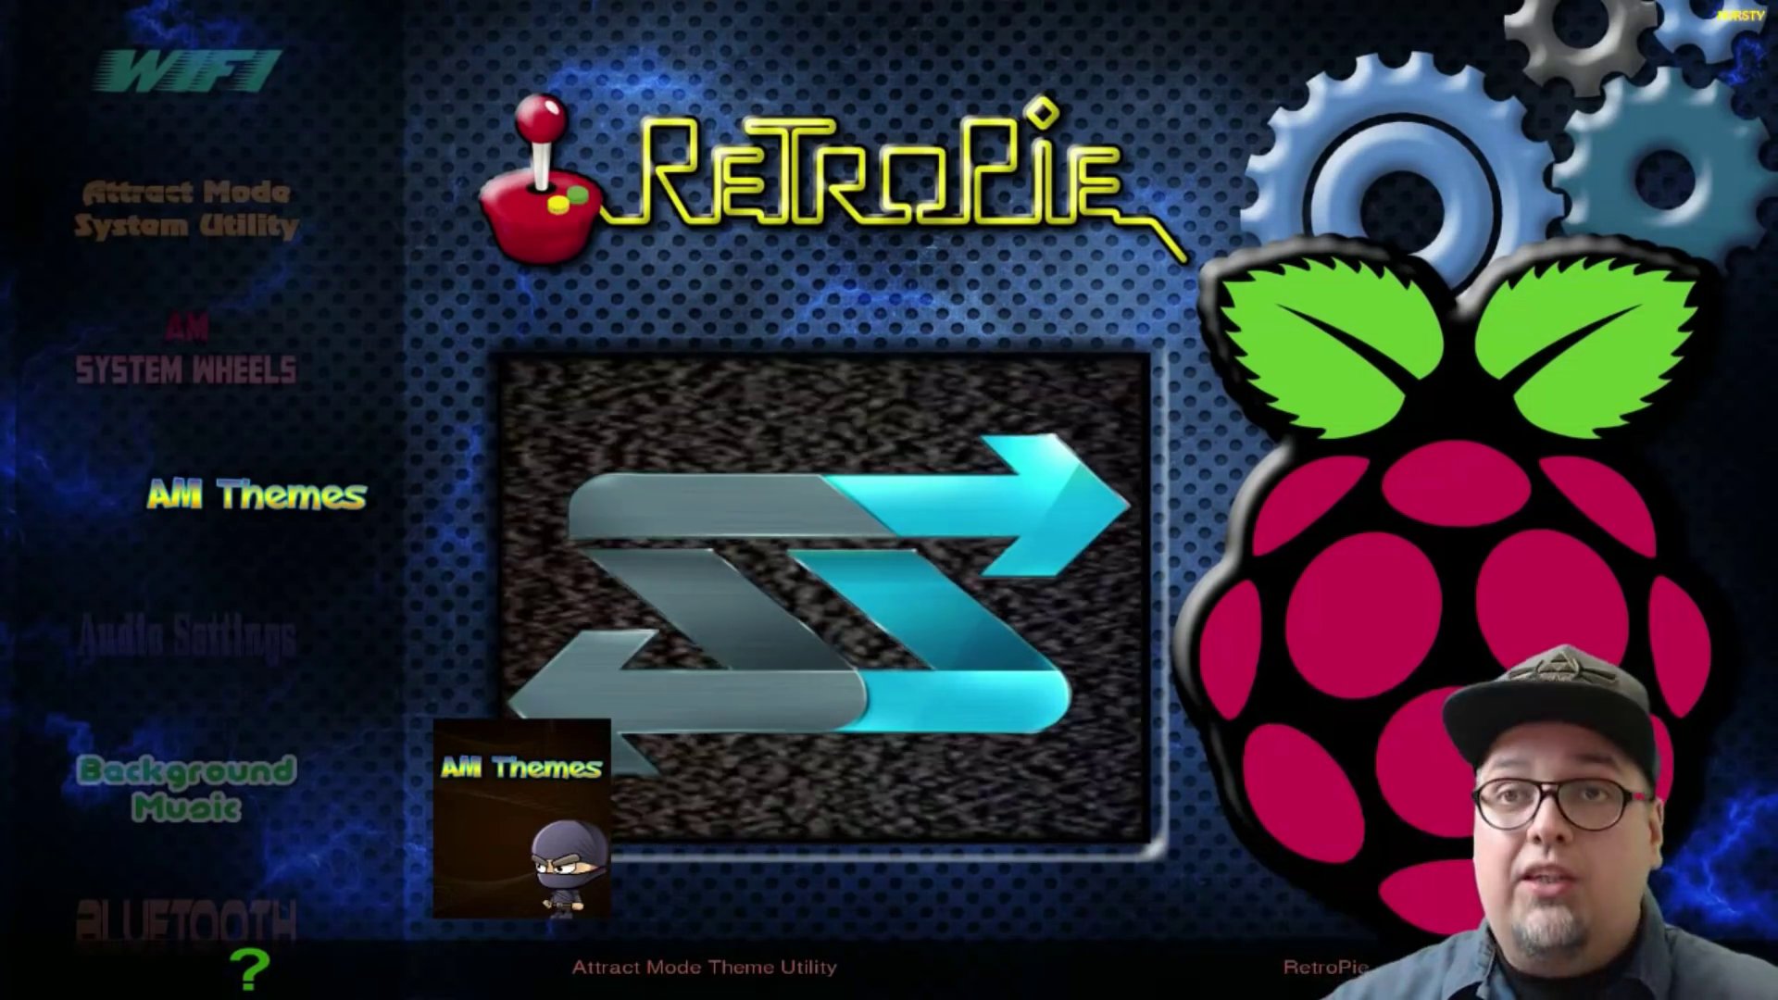
key("Return")
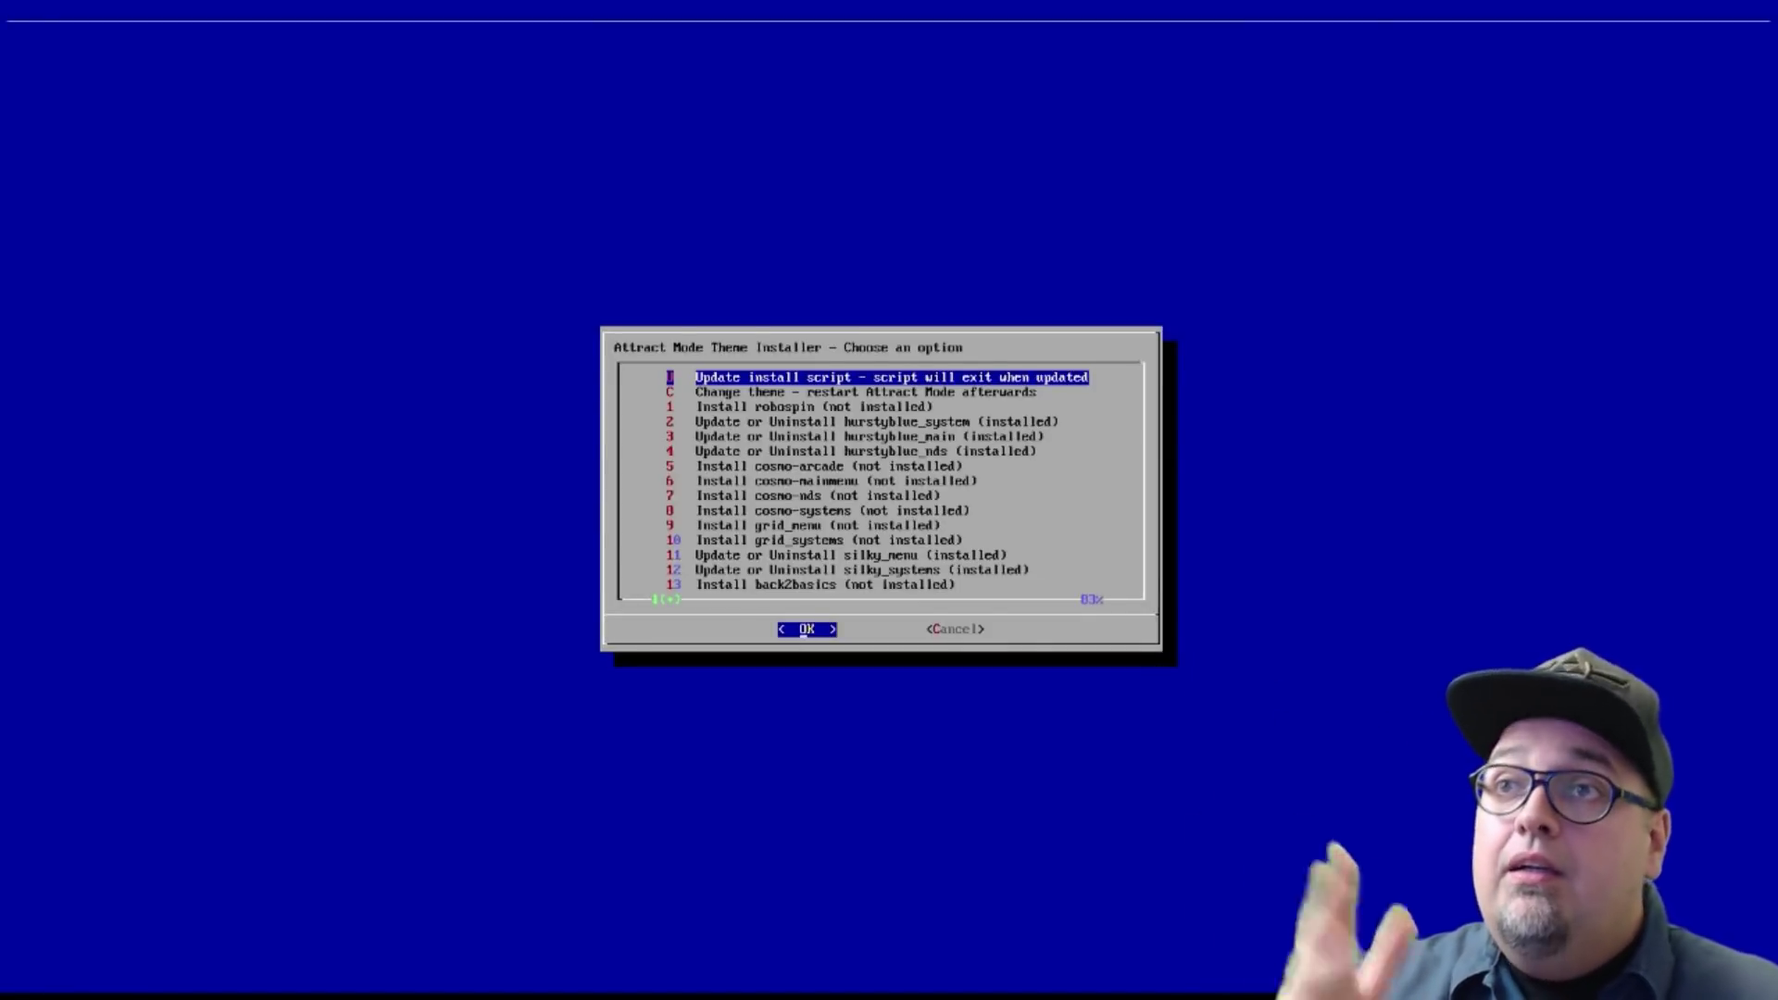
Step: Examine the Theme Installer's options for updating the install script and changing the theme
key("Down")
key("Down")
key("Down")
key("Down")
key("Down")
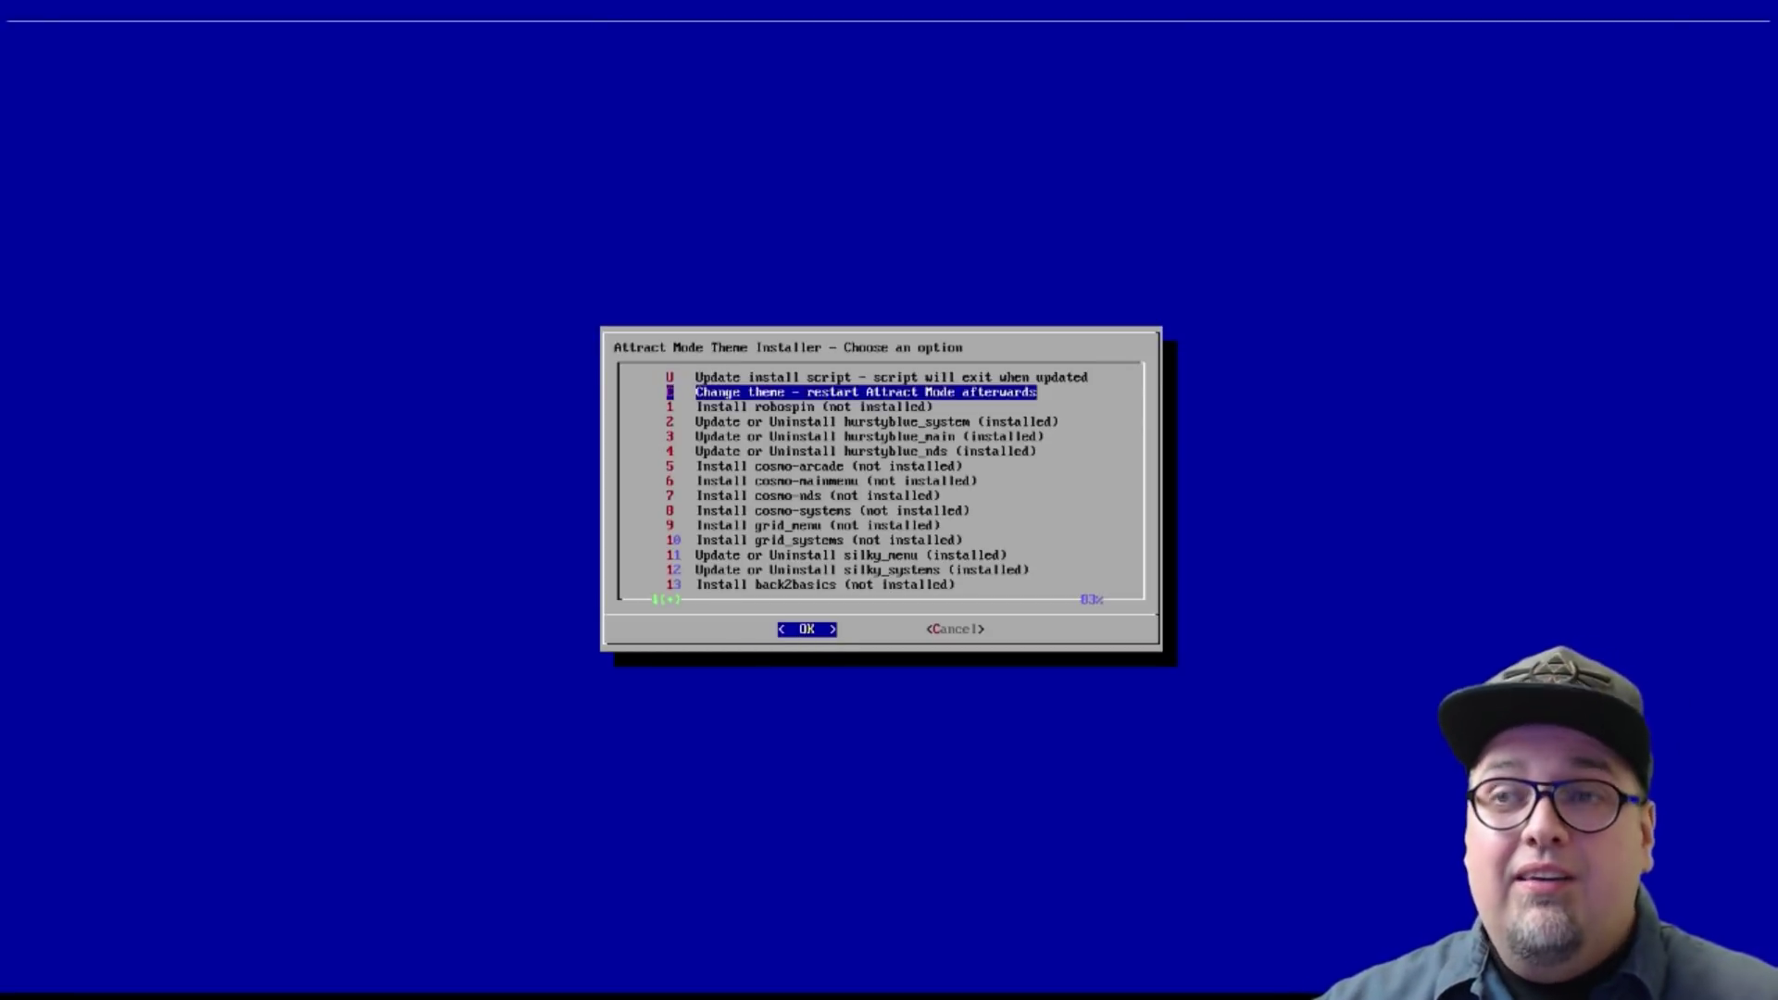
key("Up")
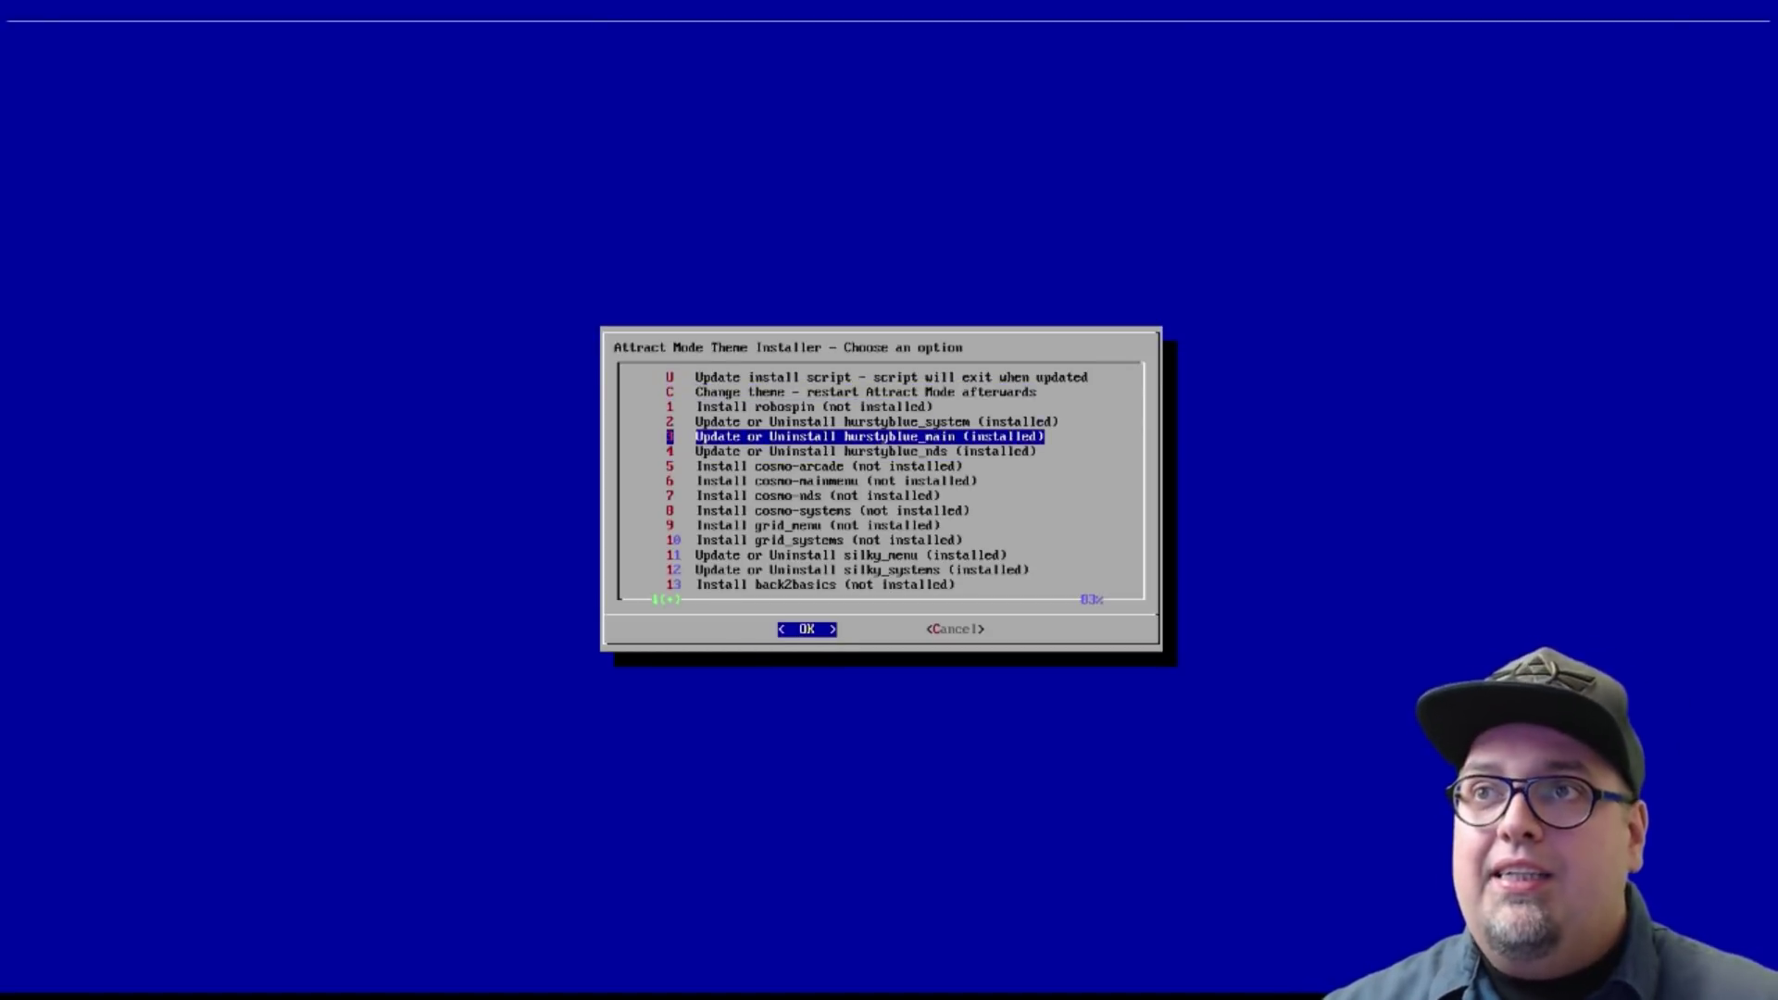
key("Up")
key("Up")
key("Up")
key("Up")
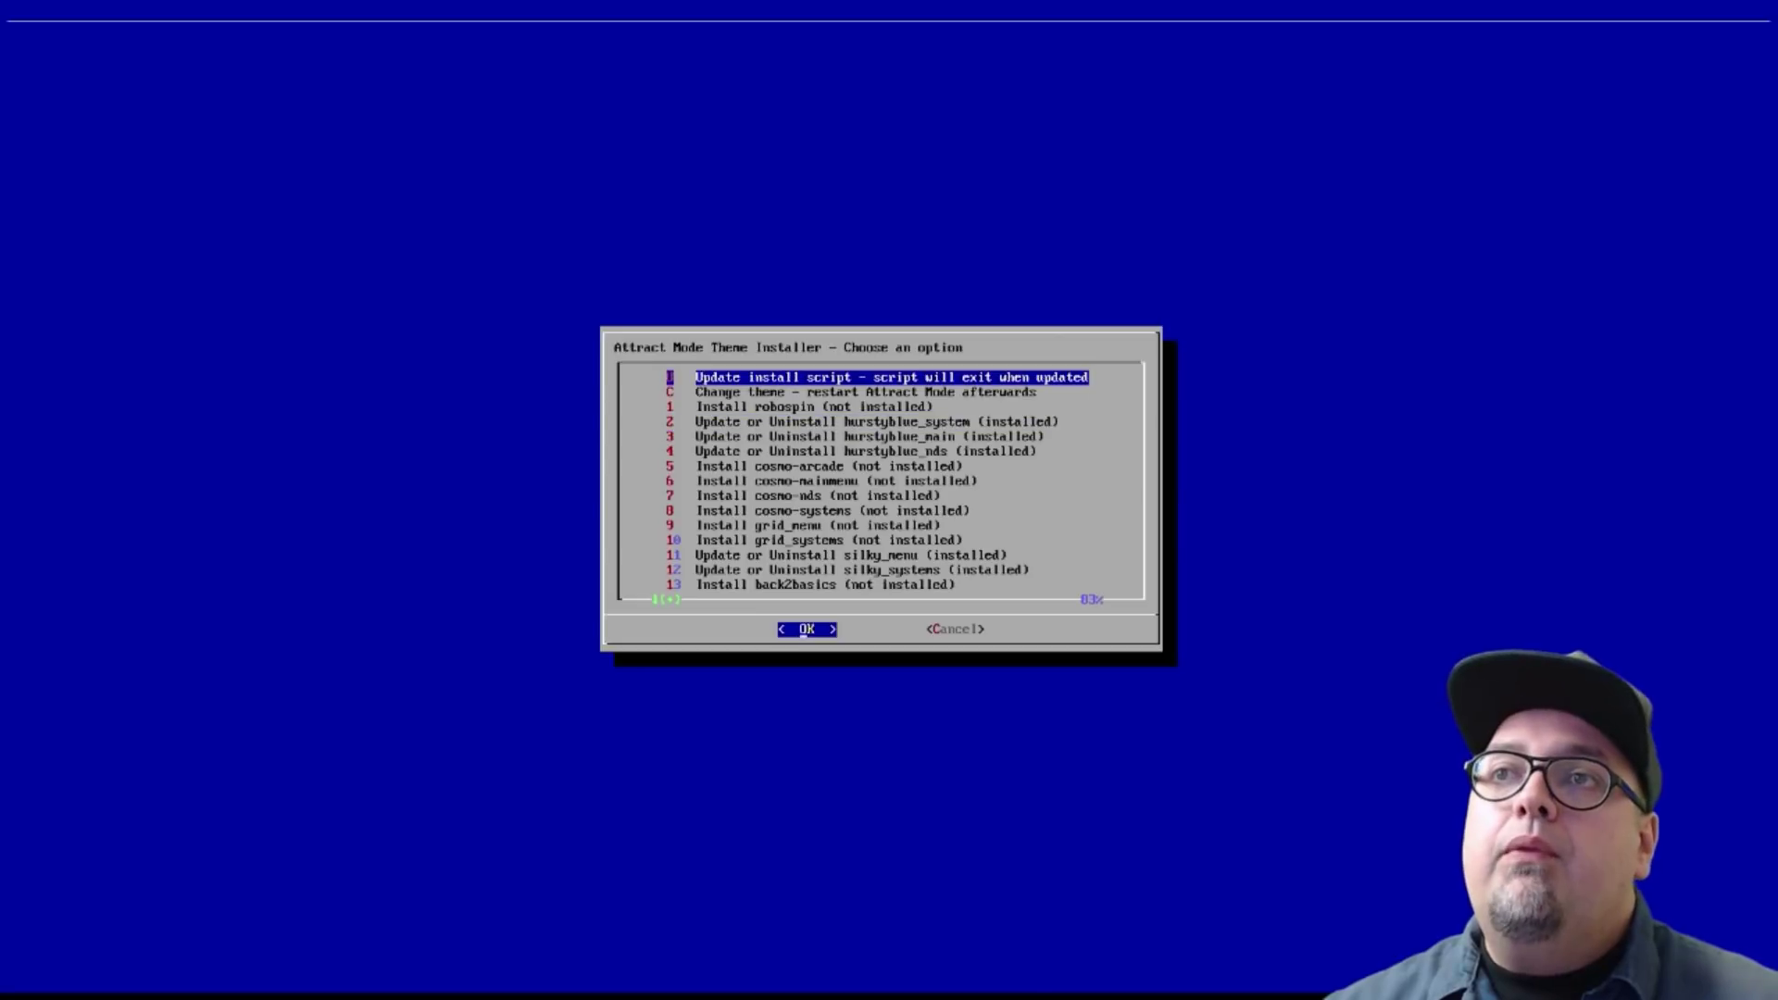
key("Down")
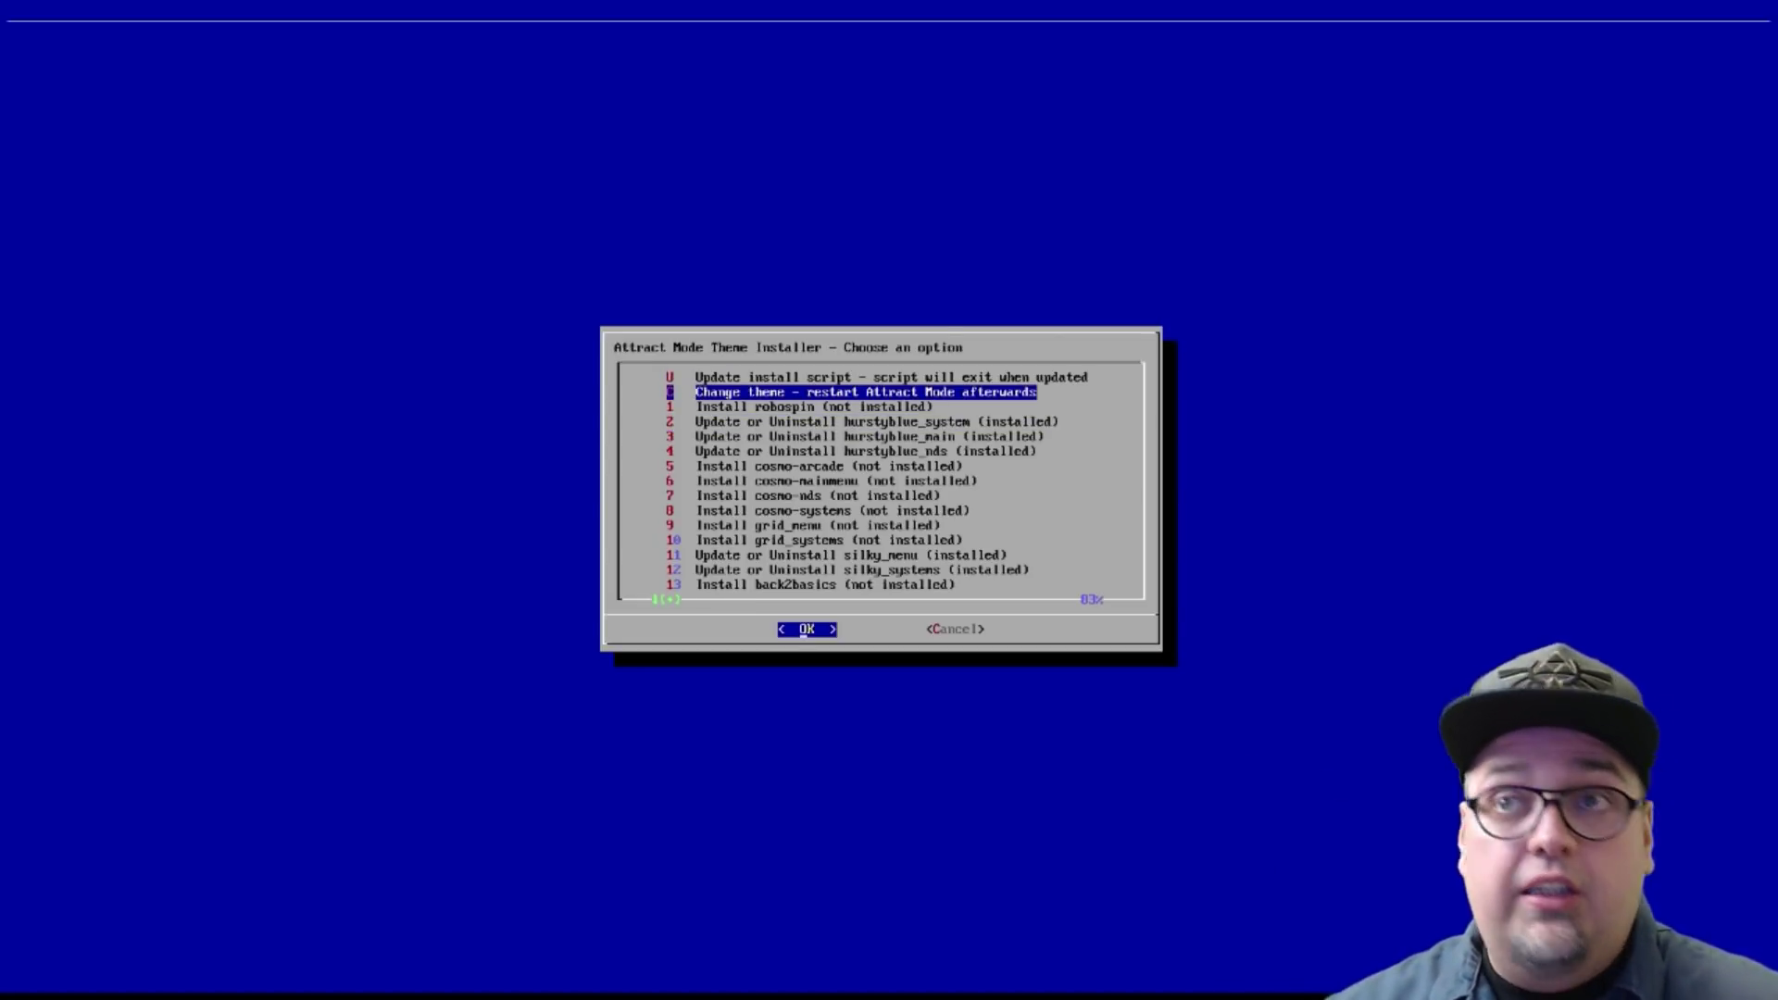
key("Up")
Step: Look through the Theme Installer's list of installable themes, from robospin down to unifiedsnazzy, without choosing one
key("Down")
key("Down")
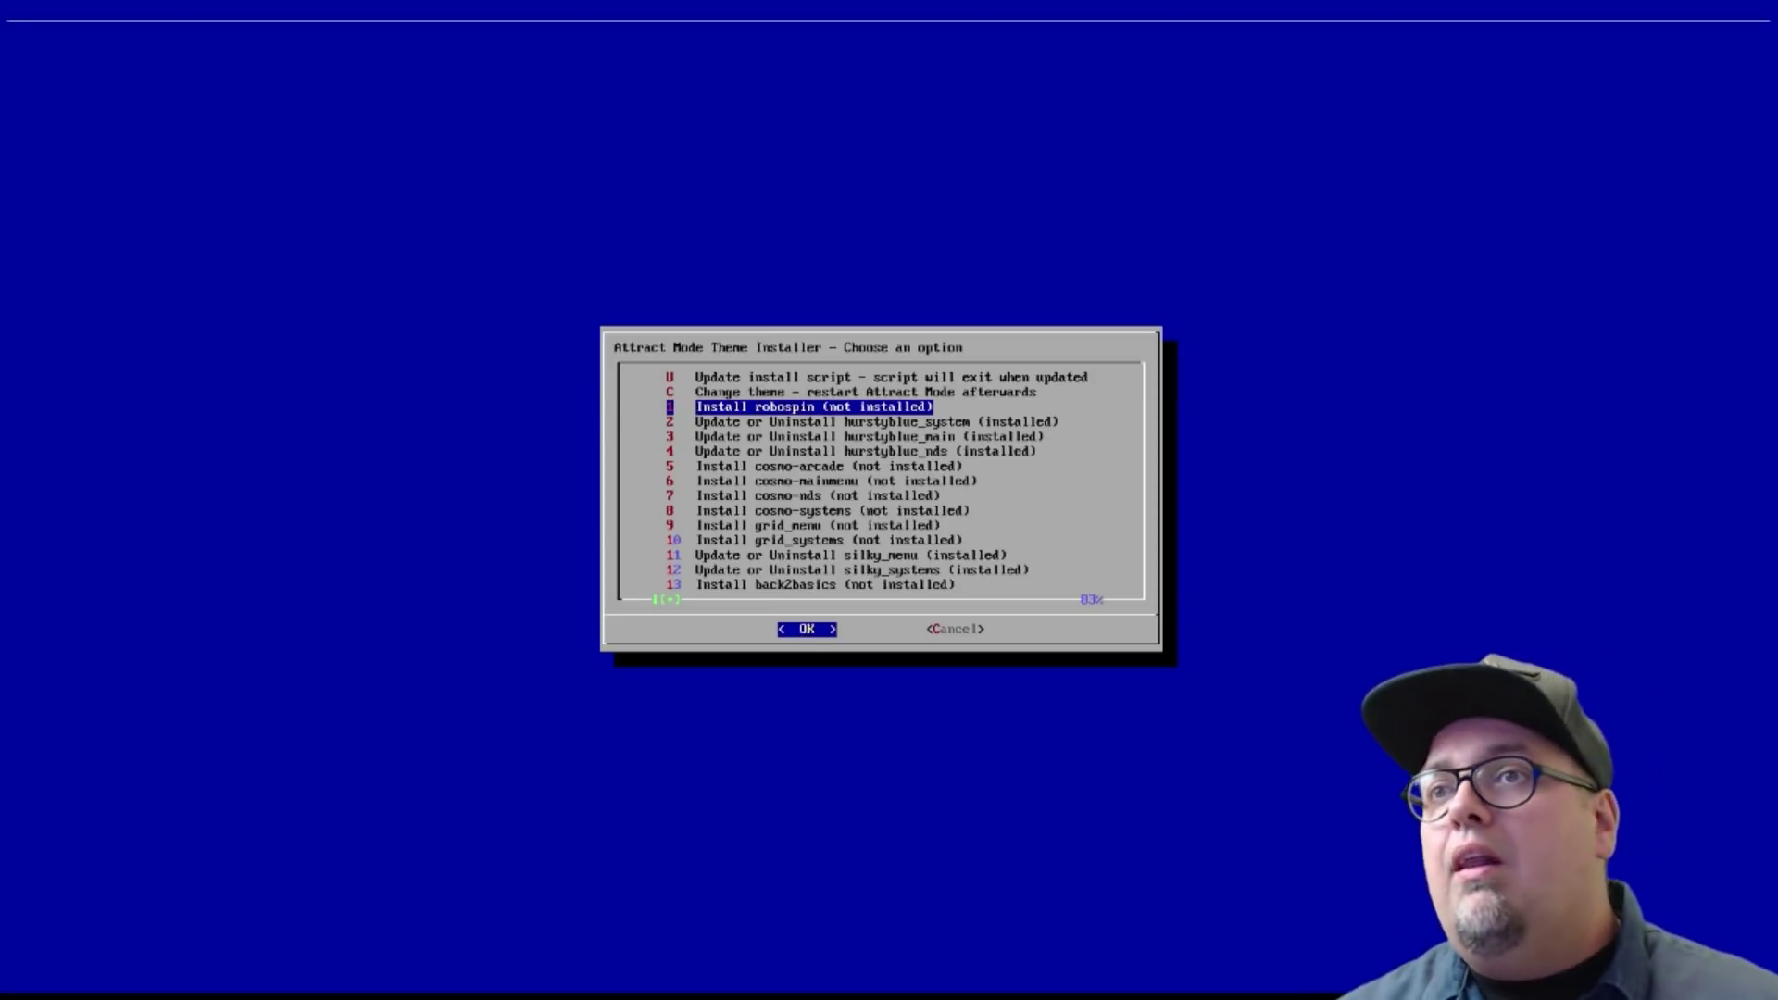
key("Down")
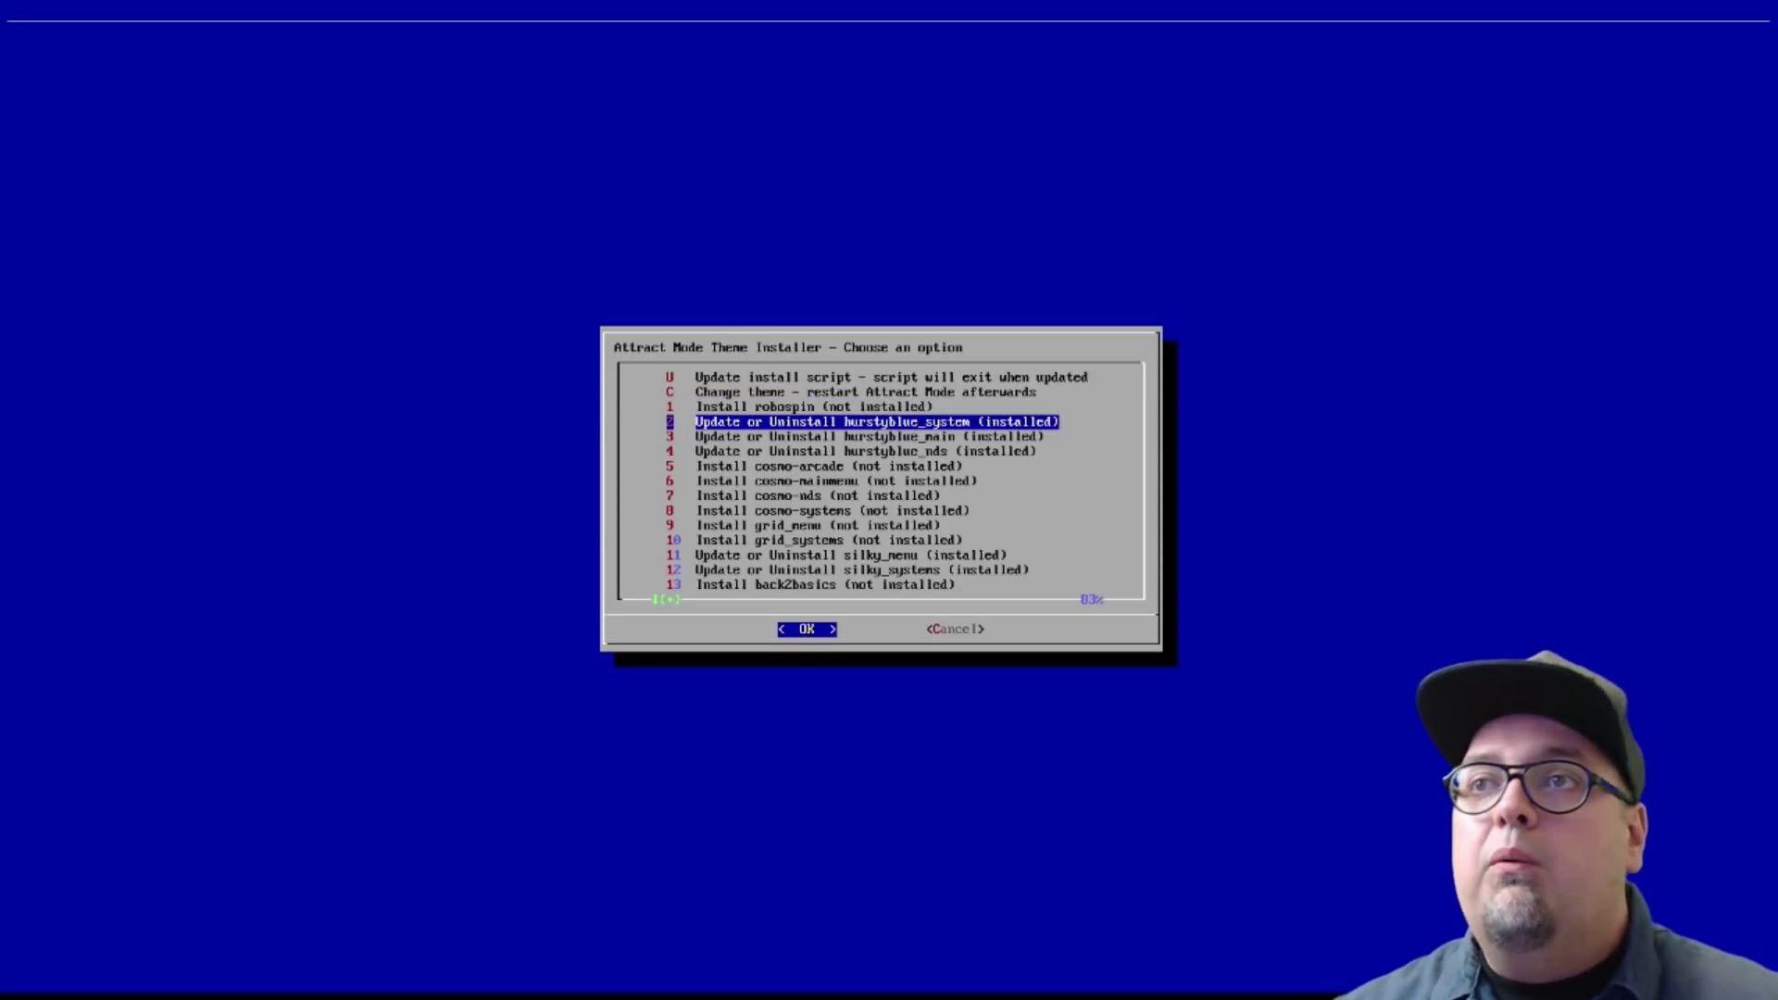
key("Up")
key("Down")
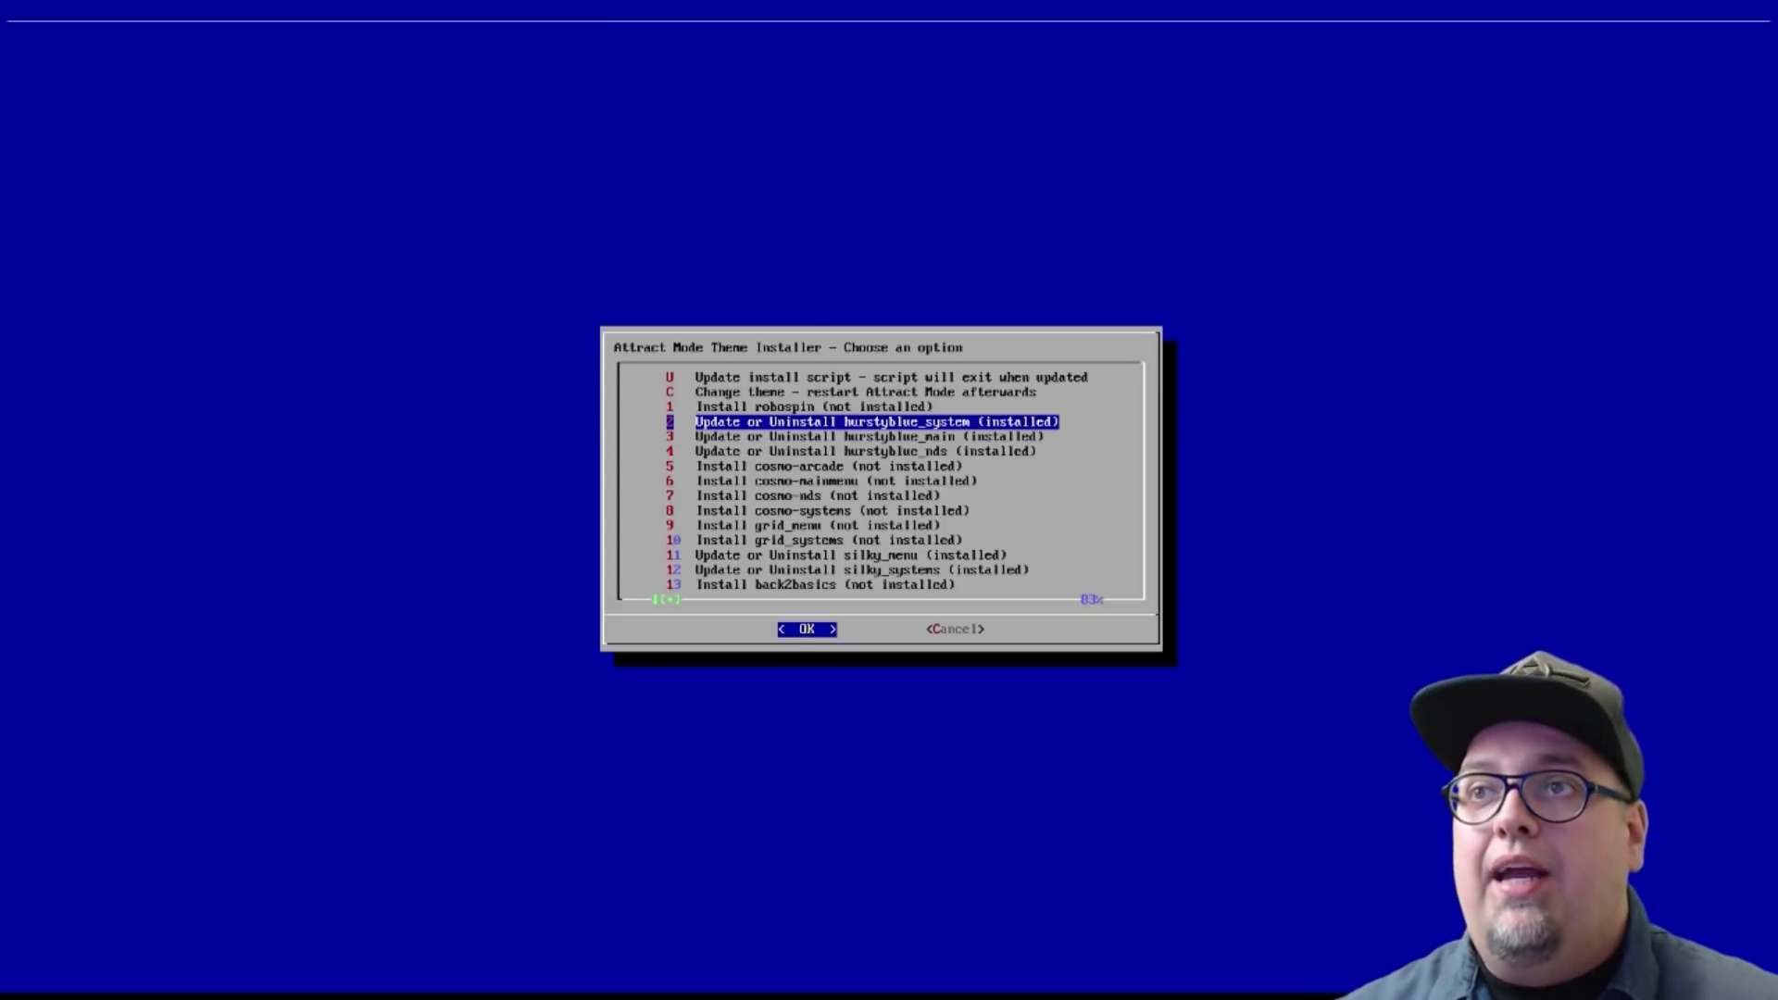
key("Down")
key("Down")
key("Down")
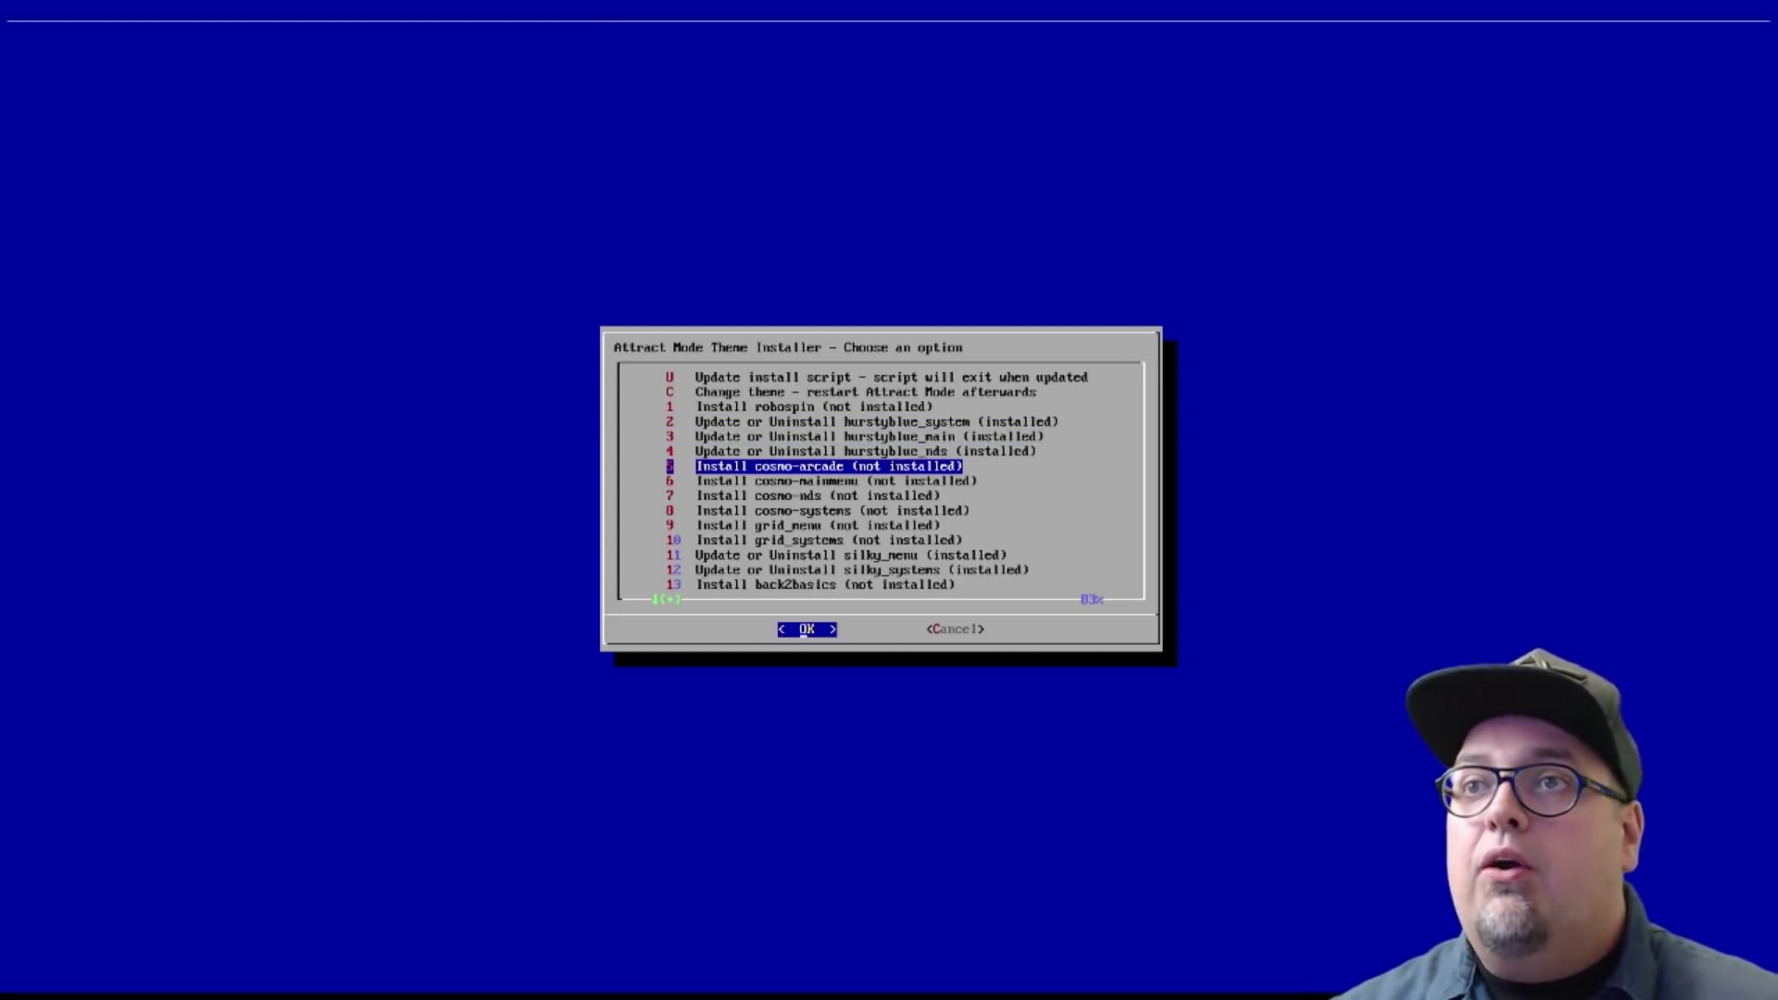
key("Down")
key("Down")
key("Down")
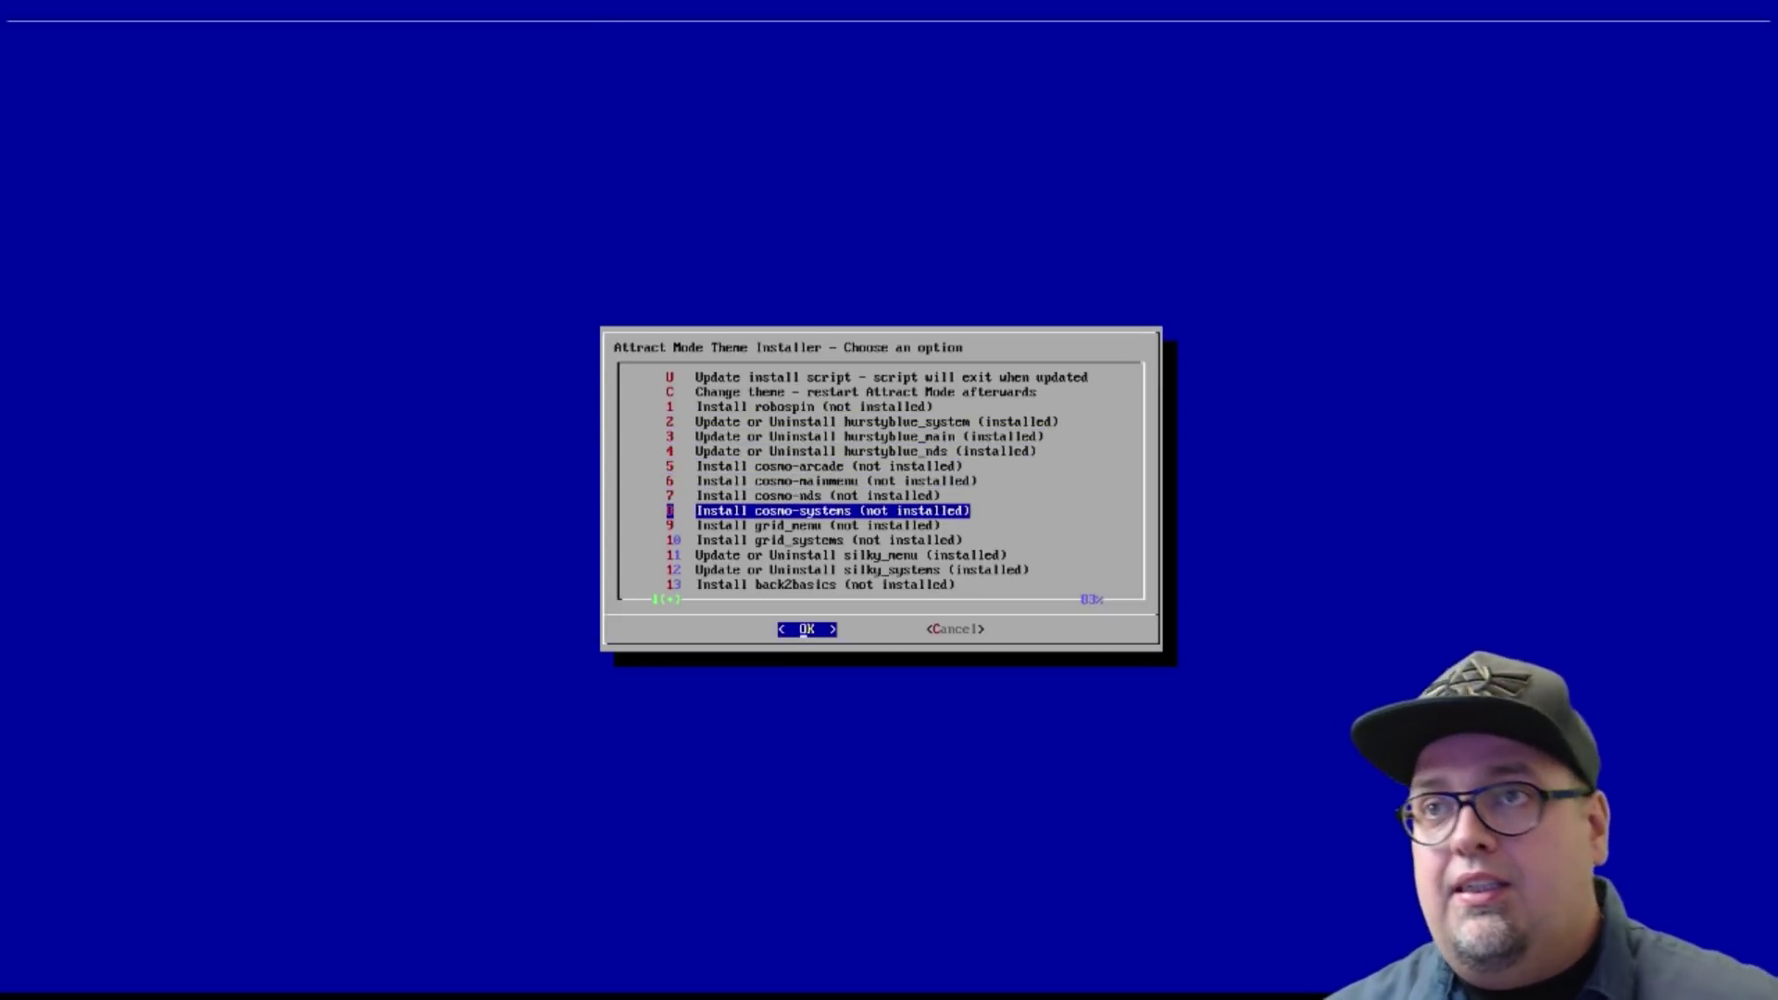
key("Down")
key("Down")
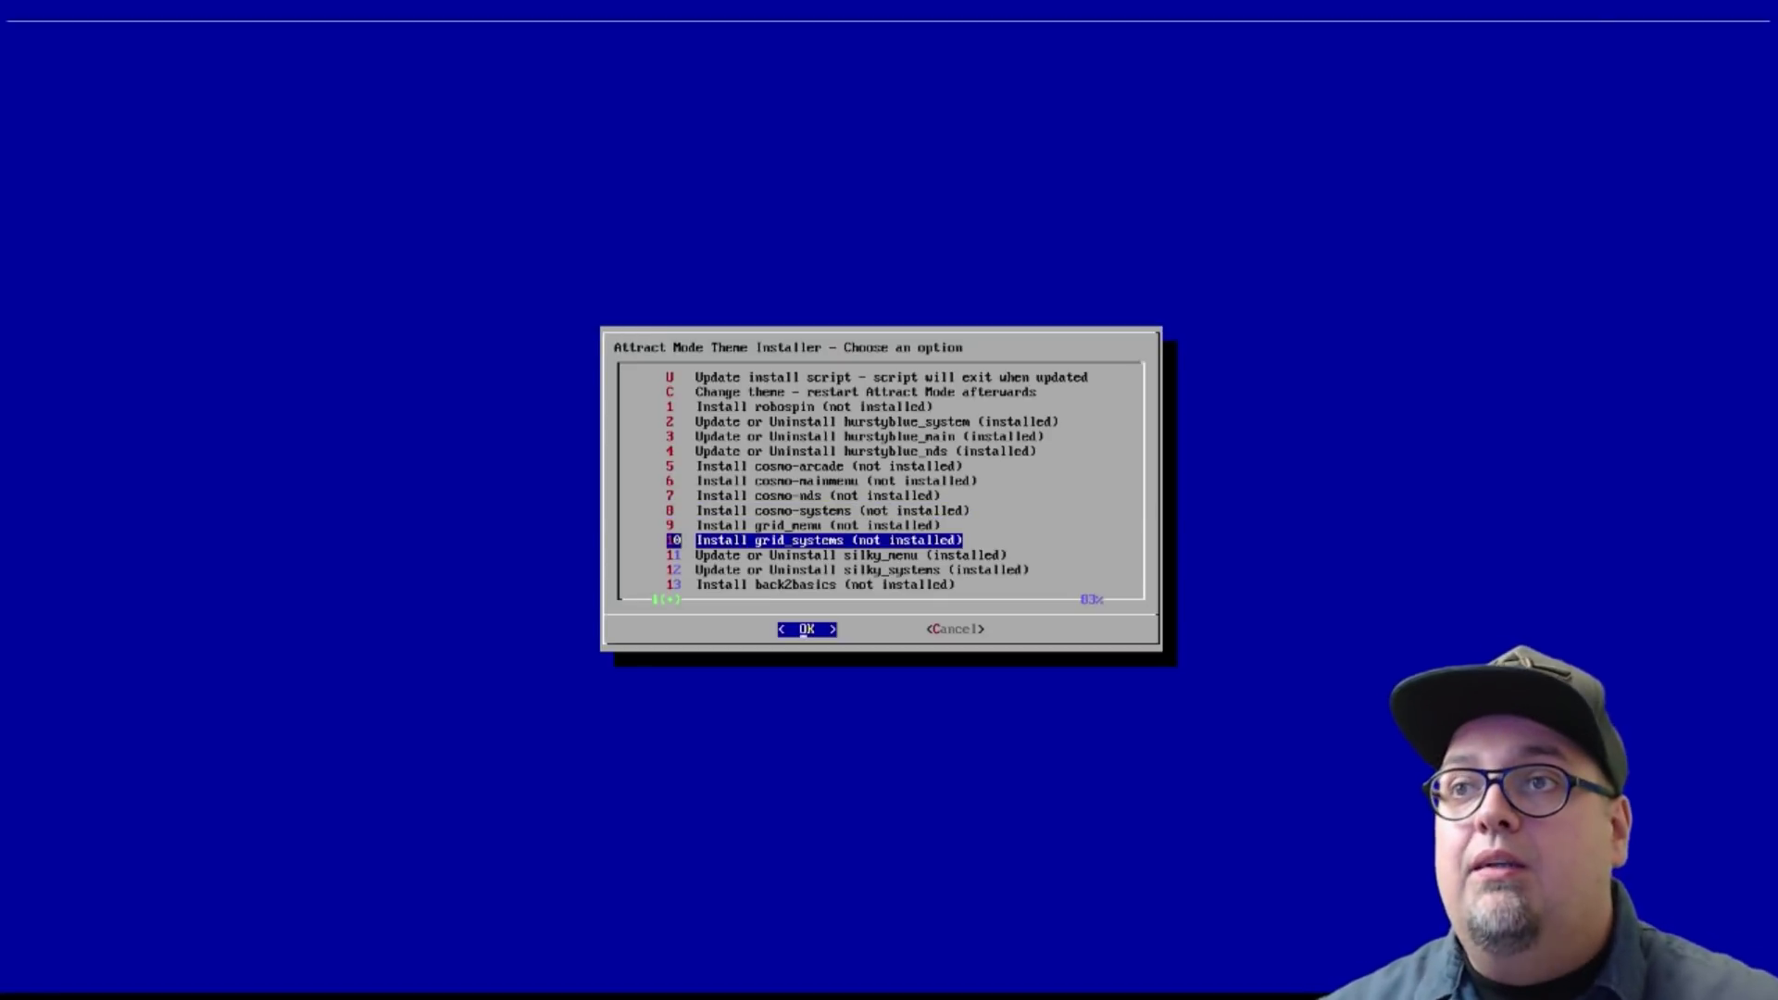
key("Down")
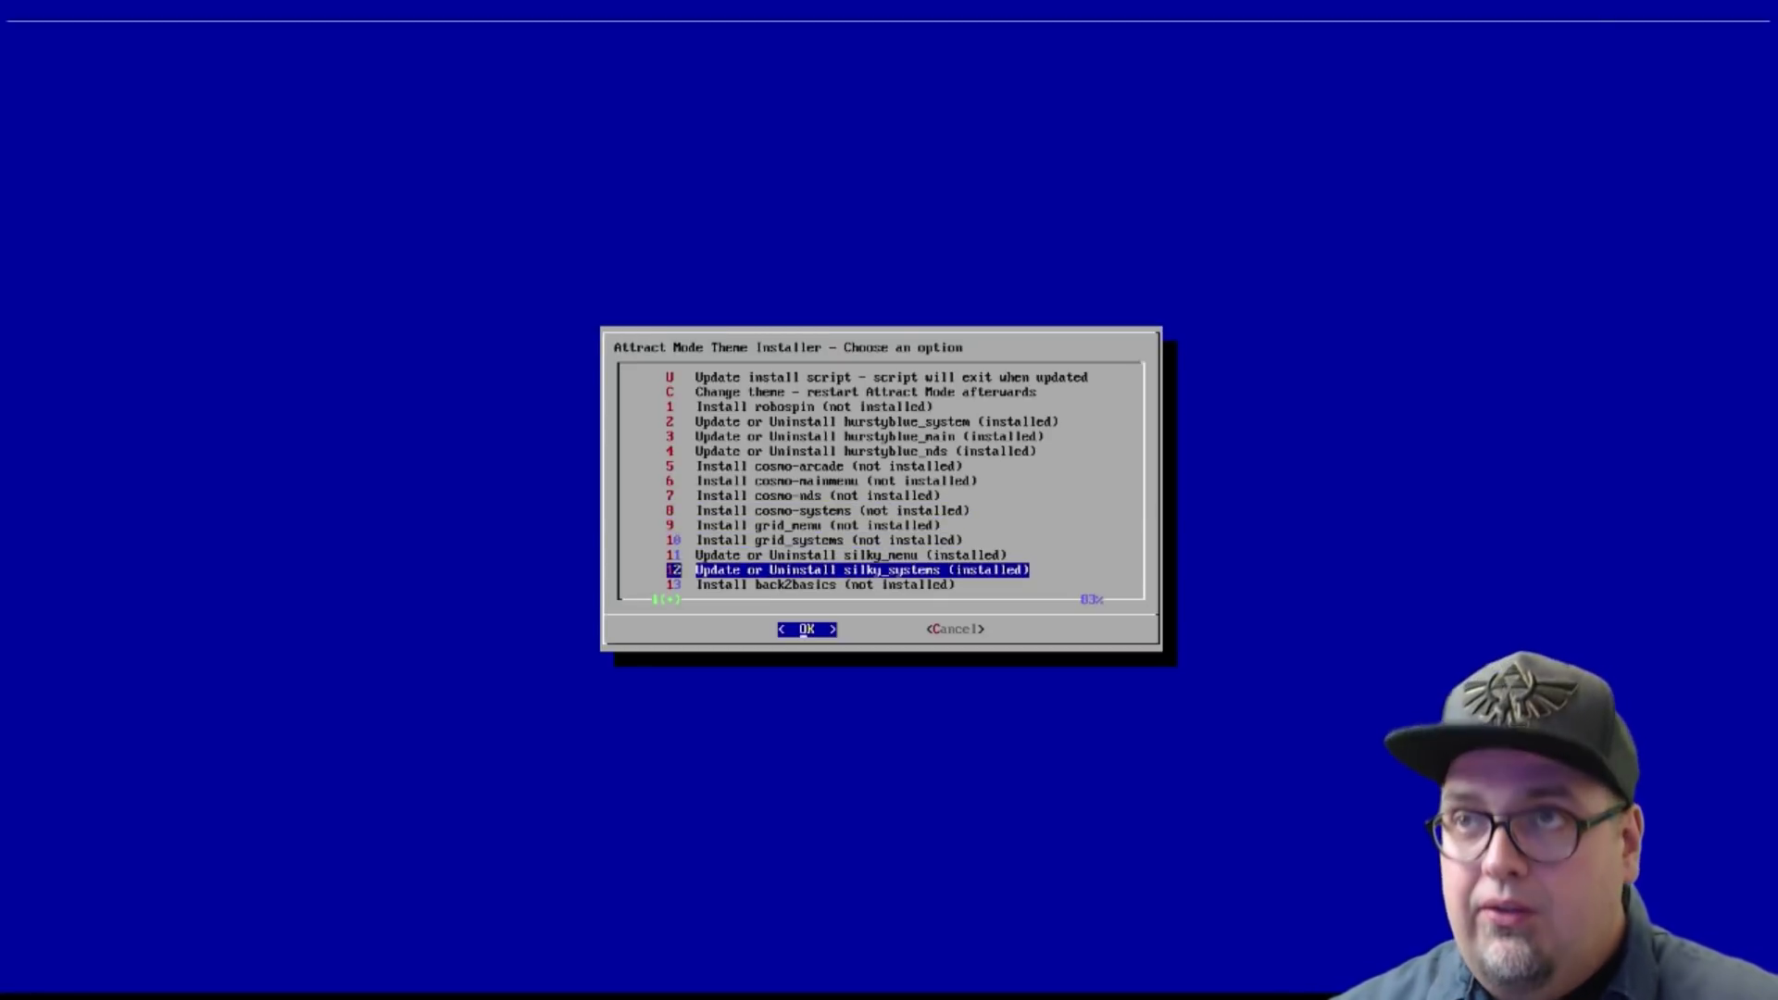
key("Down")
key("Down")
key("Down")
key("Down")
key("Up")
key("Down")
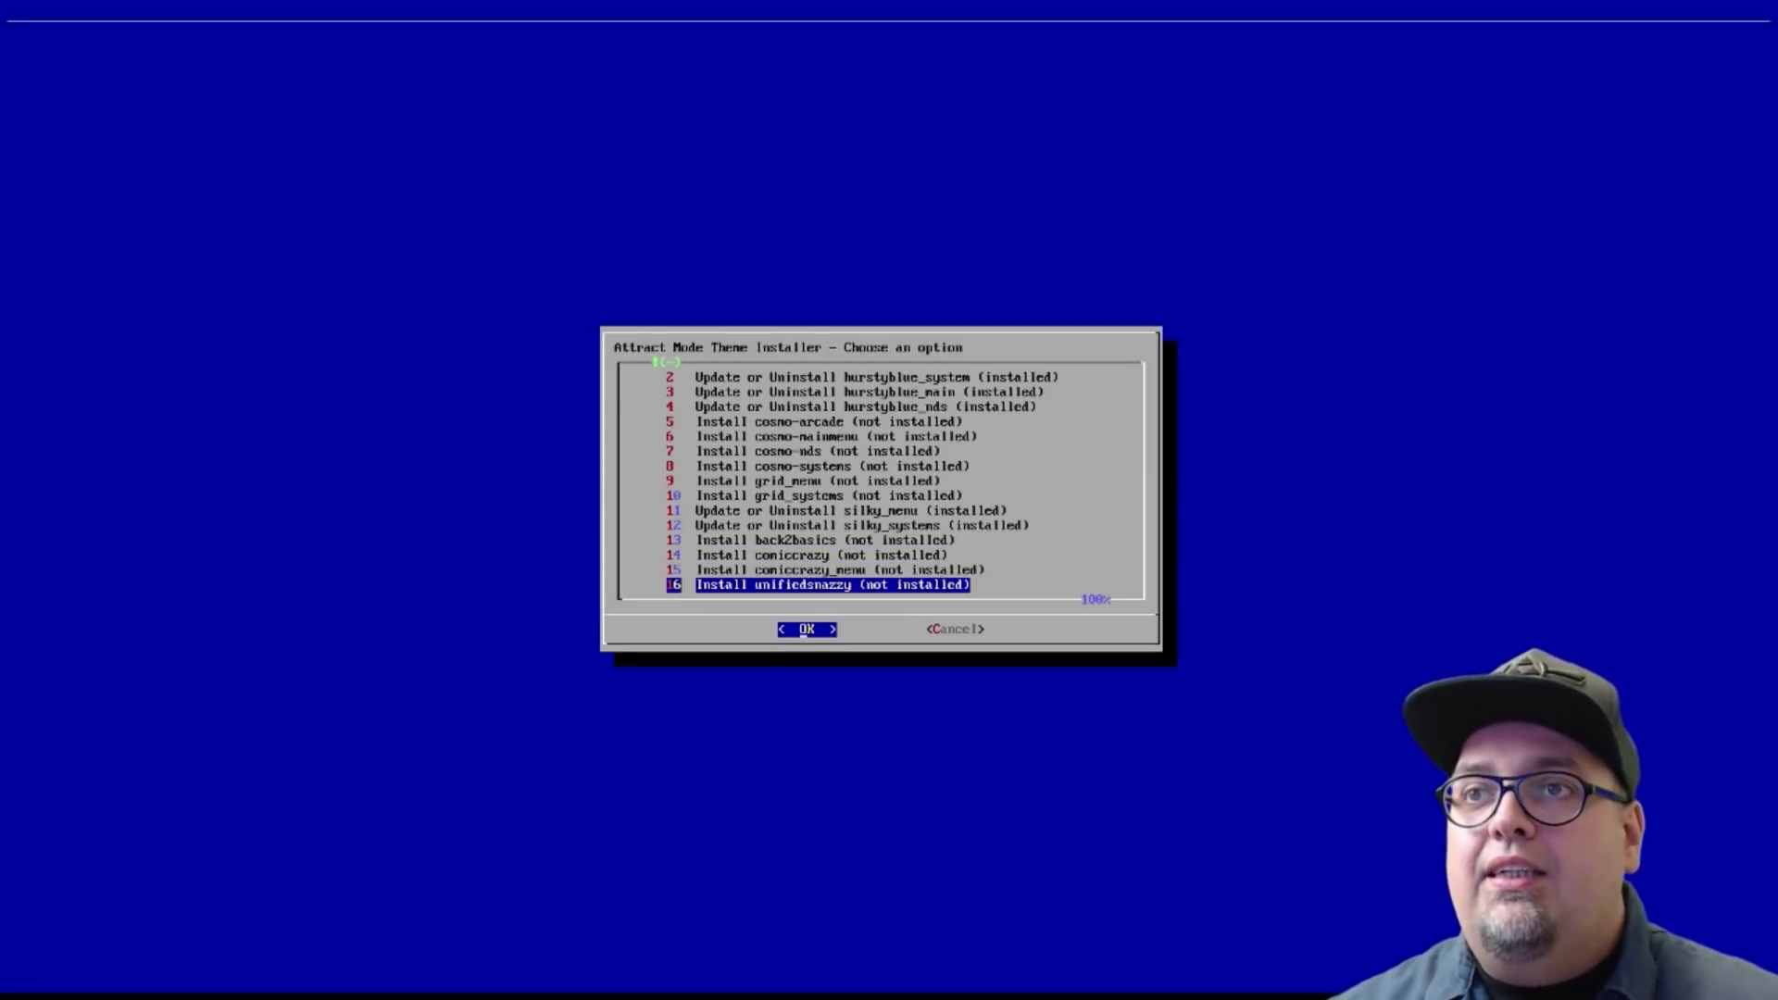
key("Up")
key("Up")
key("Up")
key("Up")
key("Up")
key("Up")
key("Up")
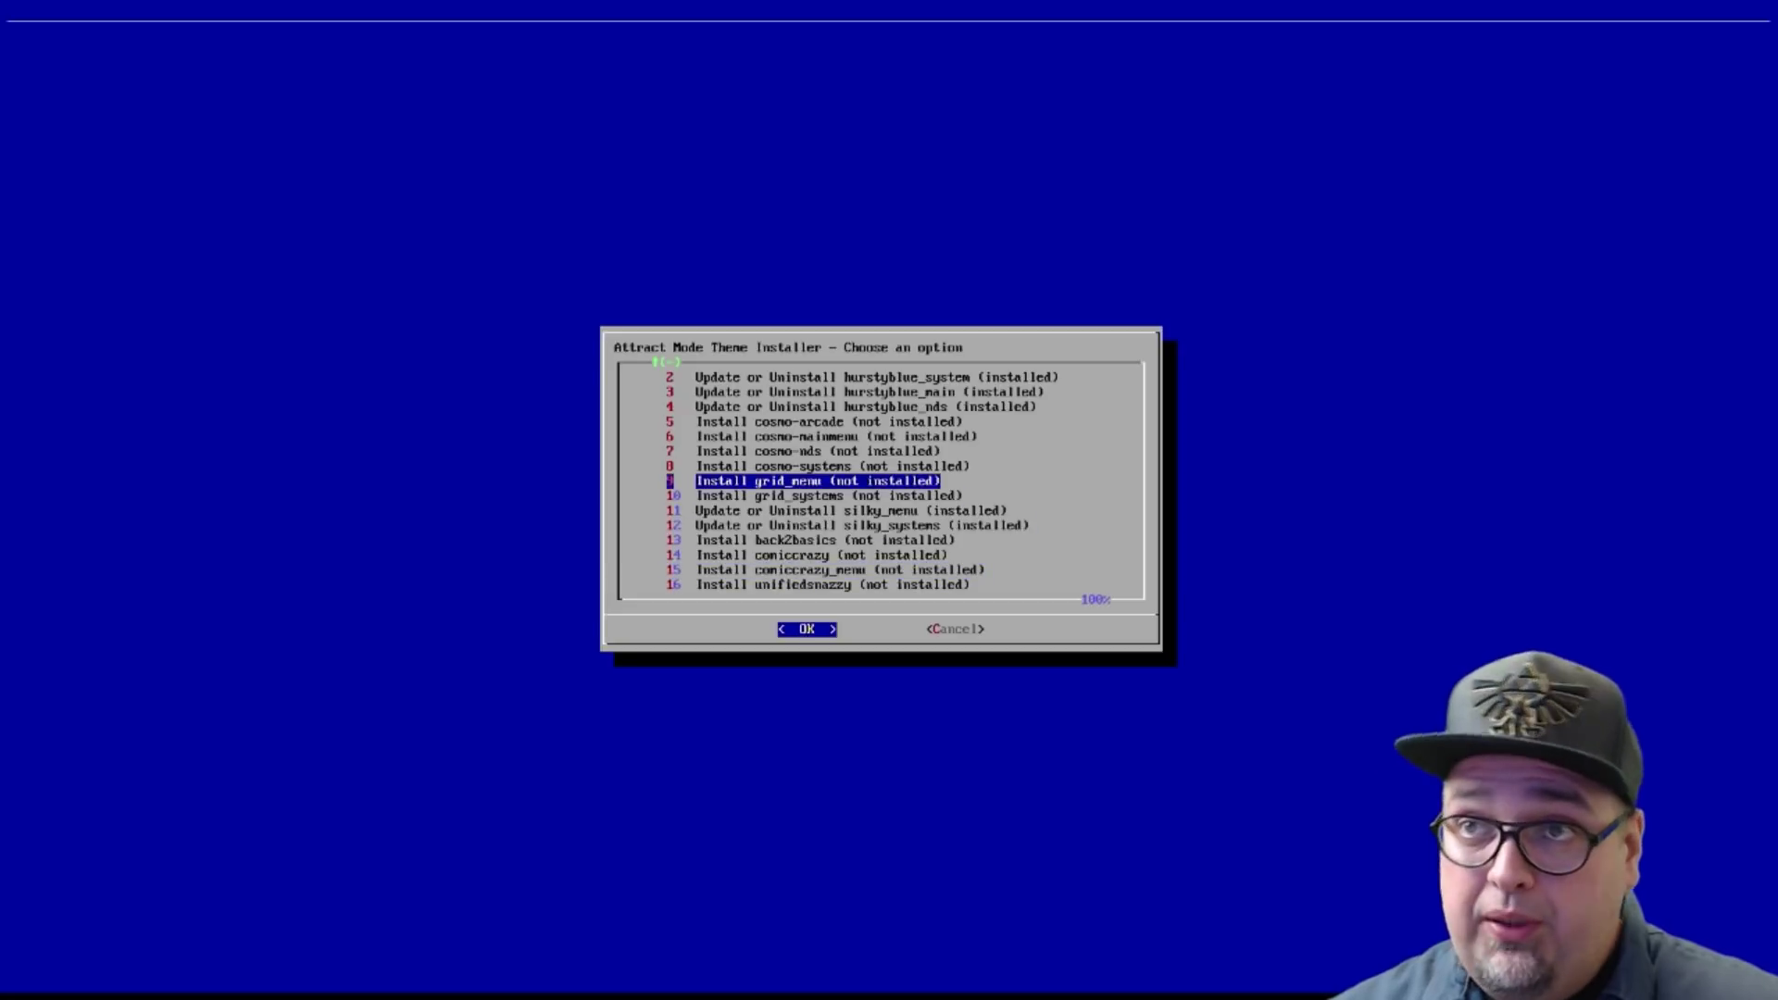
key("Down")
key("Down")
key("Down")
key("Down")
key("Down")
key("Down")
key("Down")
key("Up")
key("Up")
key("Up")
key("Up")
key("Up")
key("Up")
key("Up")
key("Up")
key("Up")
key("Up")
key("Up")
key("Up")
key("Up")
key("Up")
key("Up")
key("Up")
key("Up")
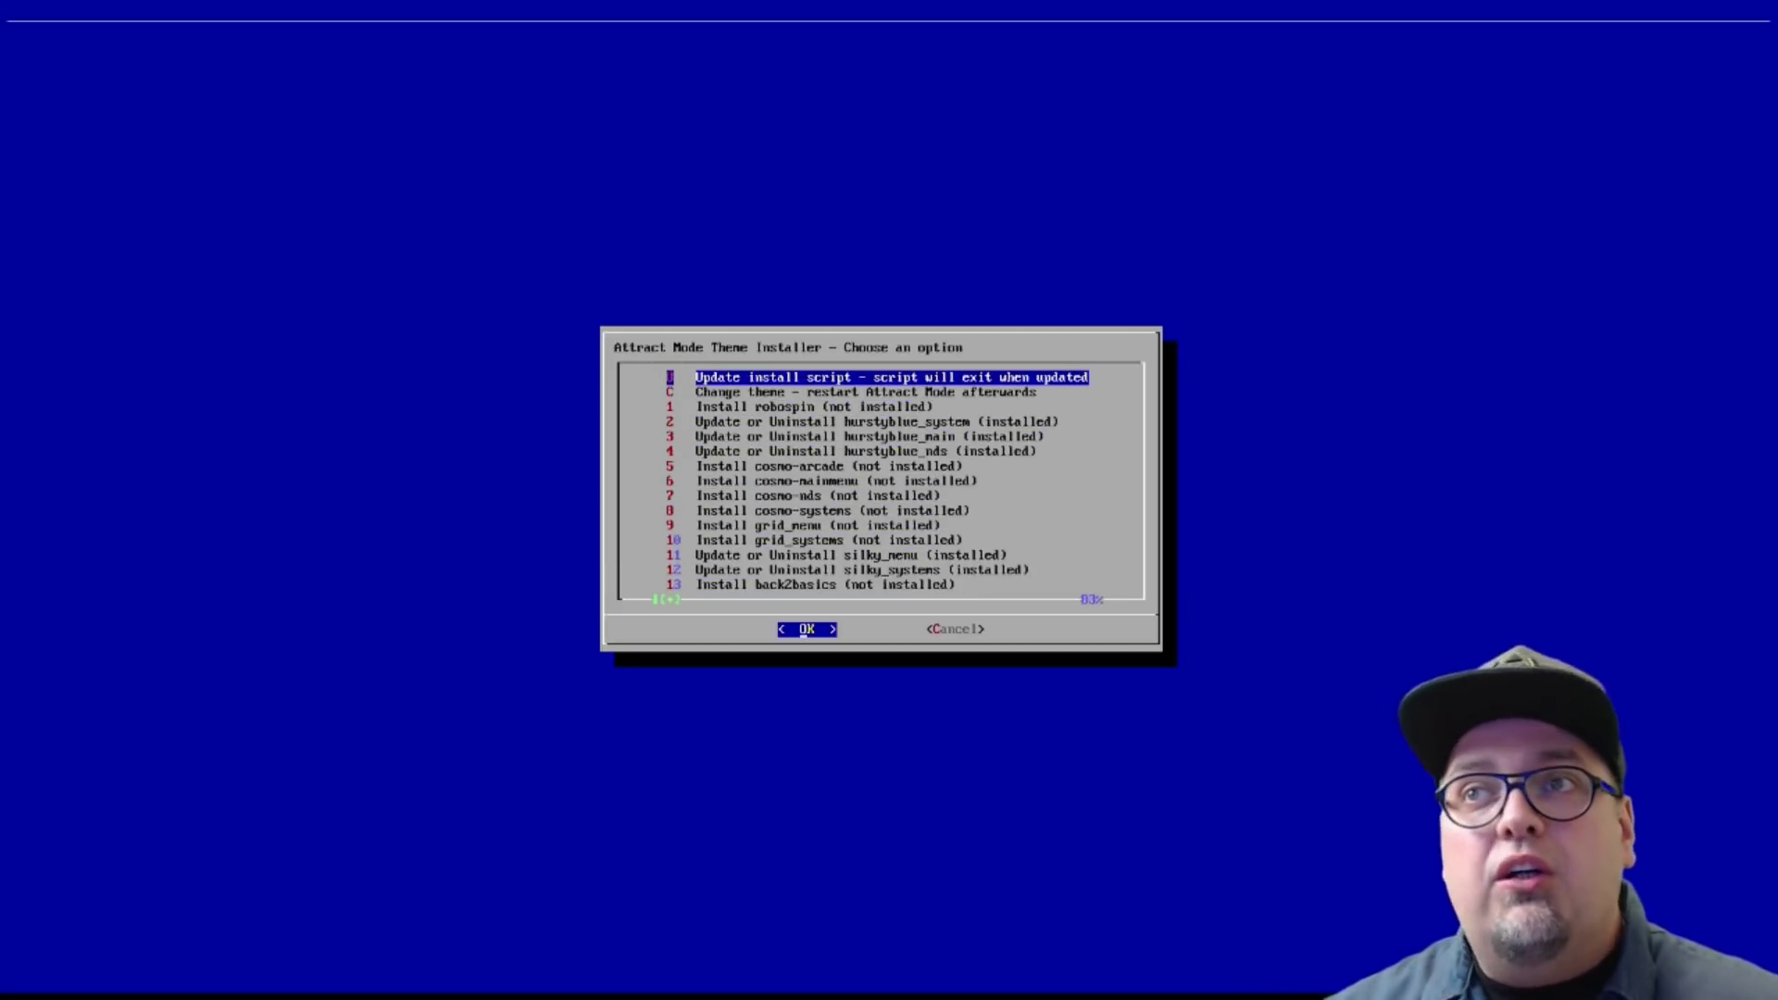
key("Down")
key("Down")
key("Down")
key("Down")
key("Down")
key("Down")
key("Down")
key("Down")
key("Down")
key("Down")
key("Down")
key("Down")
key("Up")
key("Up")
key("Up")
key("Up")
key("Up")
key("Up")
key("Up")
key("Up")
key("Up")
key("Up")
key("Up")
key("Up")
key("Down")
key("Down")
key("Down")
key("Down")
key("Down")
key("Down")
key("Down")
key("Down")
key("Down")
key("Down")
key("Down")
key("Down")
key("Down")
key("Down")
key("Down")
key("Down")
key("Down")
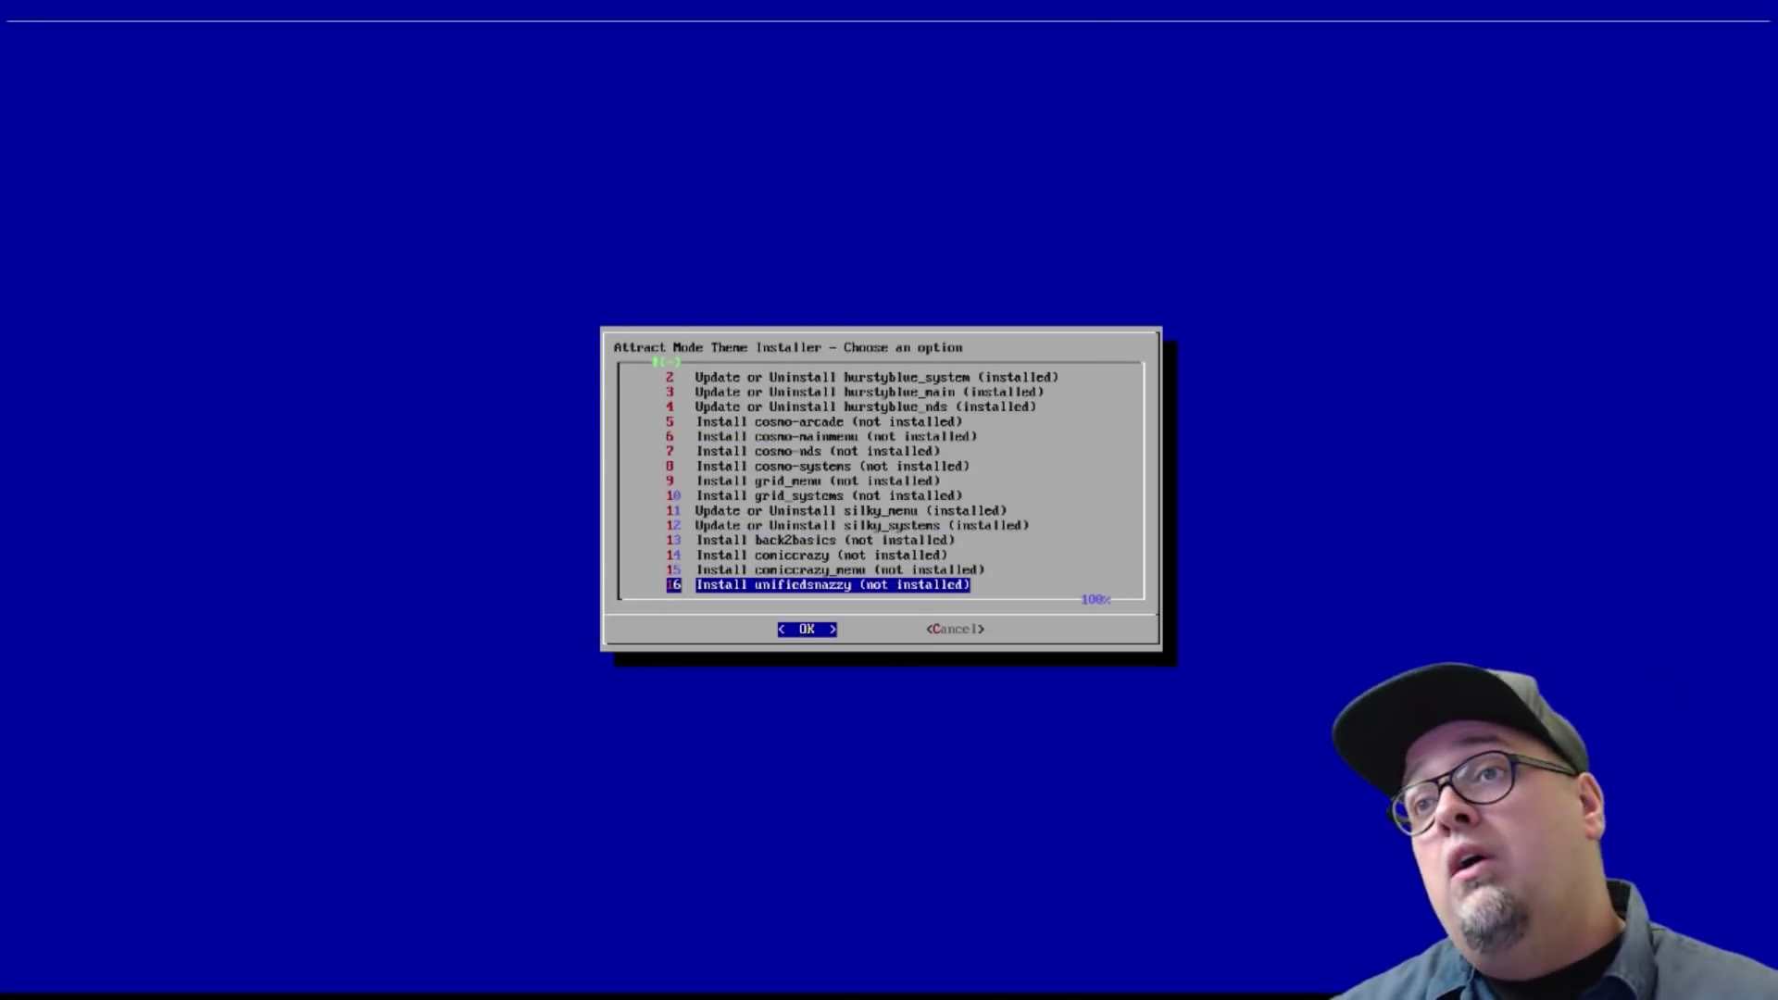
key("Up")
key("Up")
key("Up")
key("Up")
key("Up")
key("Up")
key("Up")
key("Up")
key("Up")
key("Up")
key("Up")
key("Up")
key("Up")
key("Up")
key("Up")
key("Up")
key("Up")
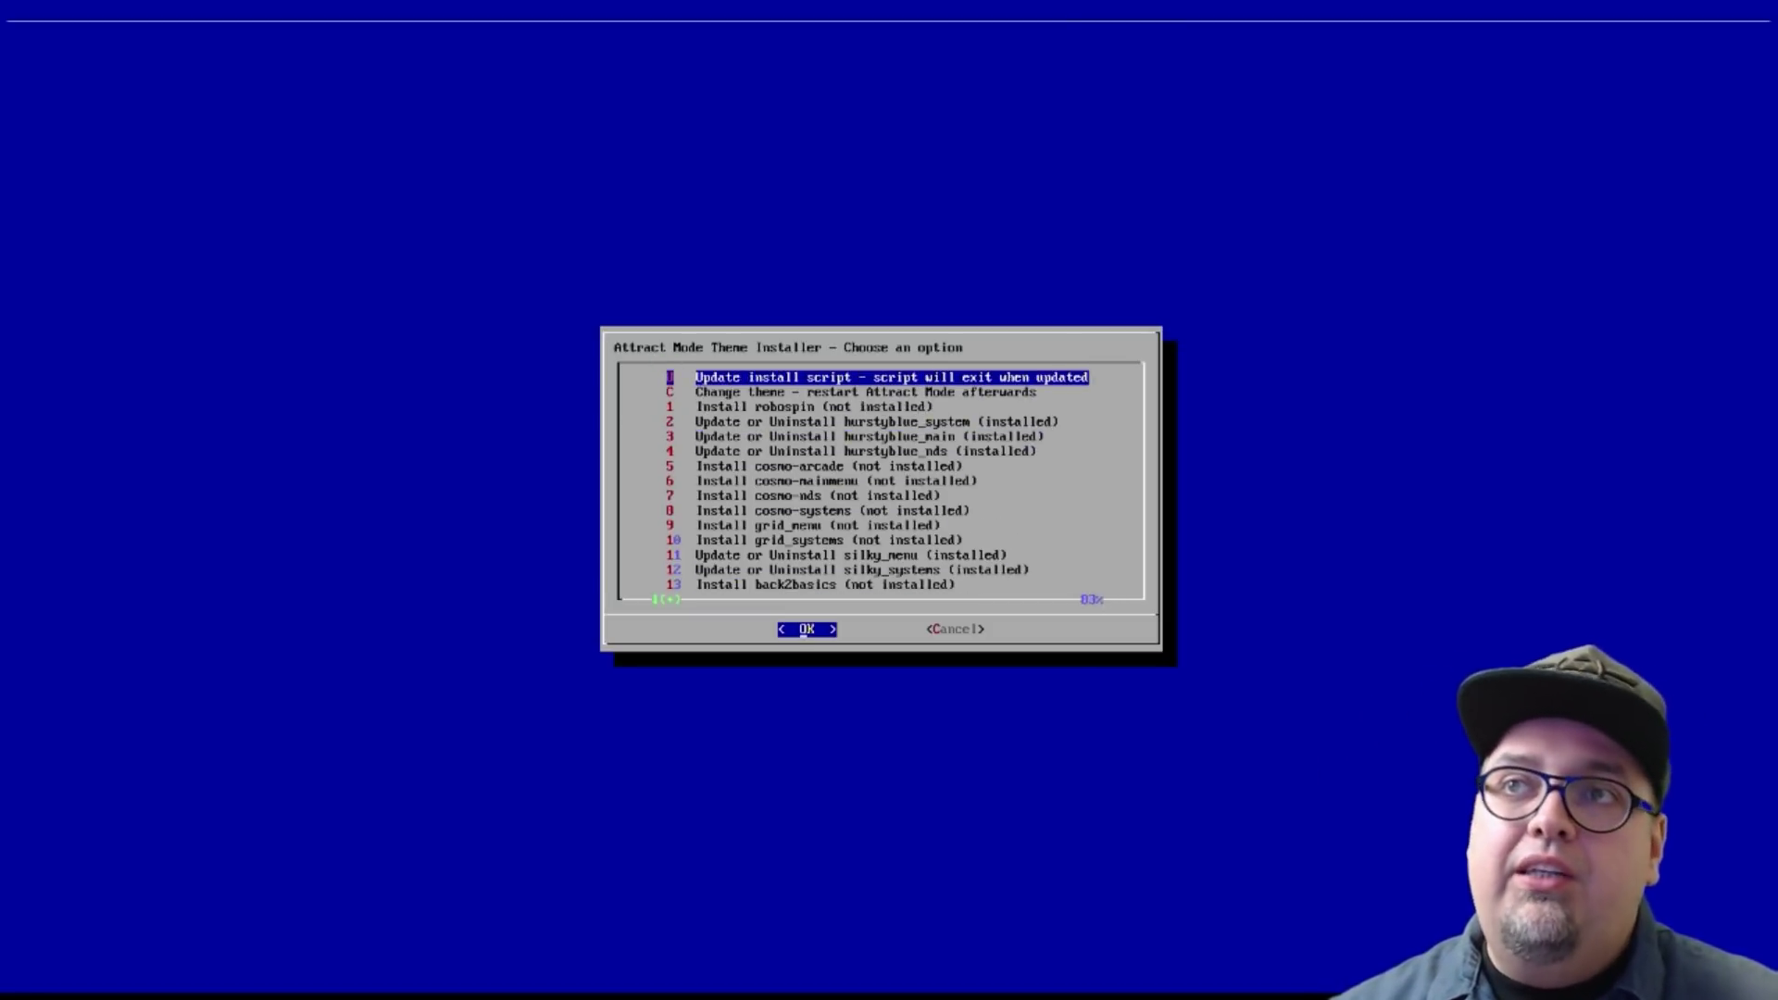
Step: Leave the Theme Installer and launch the Attract Mode System Wheels Utility from the RetroPie list
key("Down")
key("Tab")
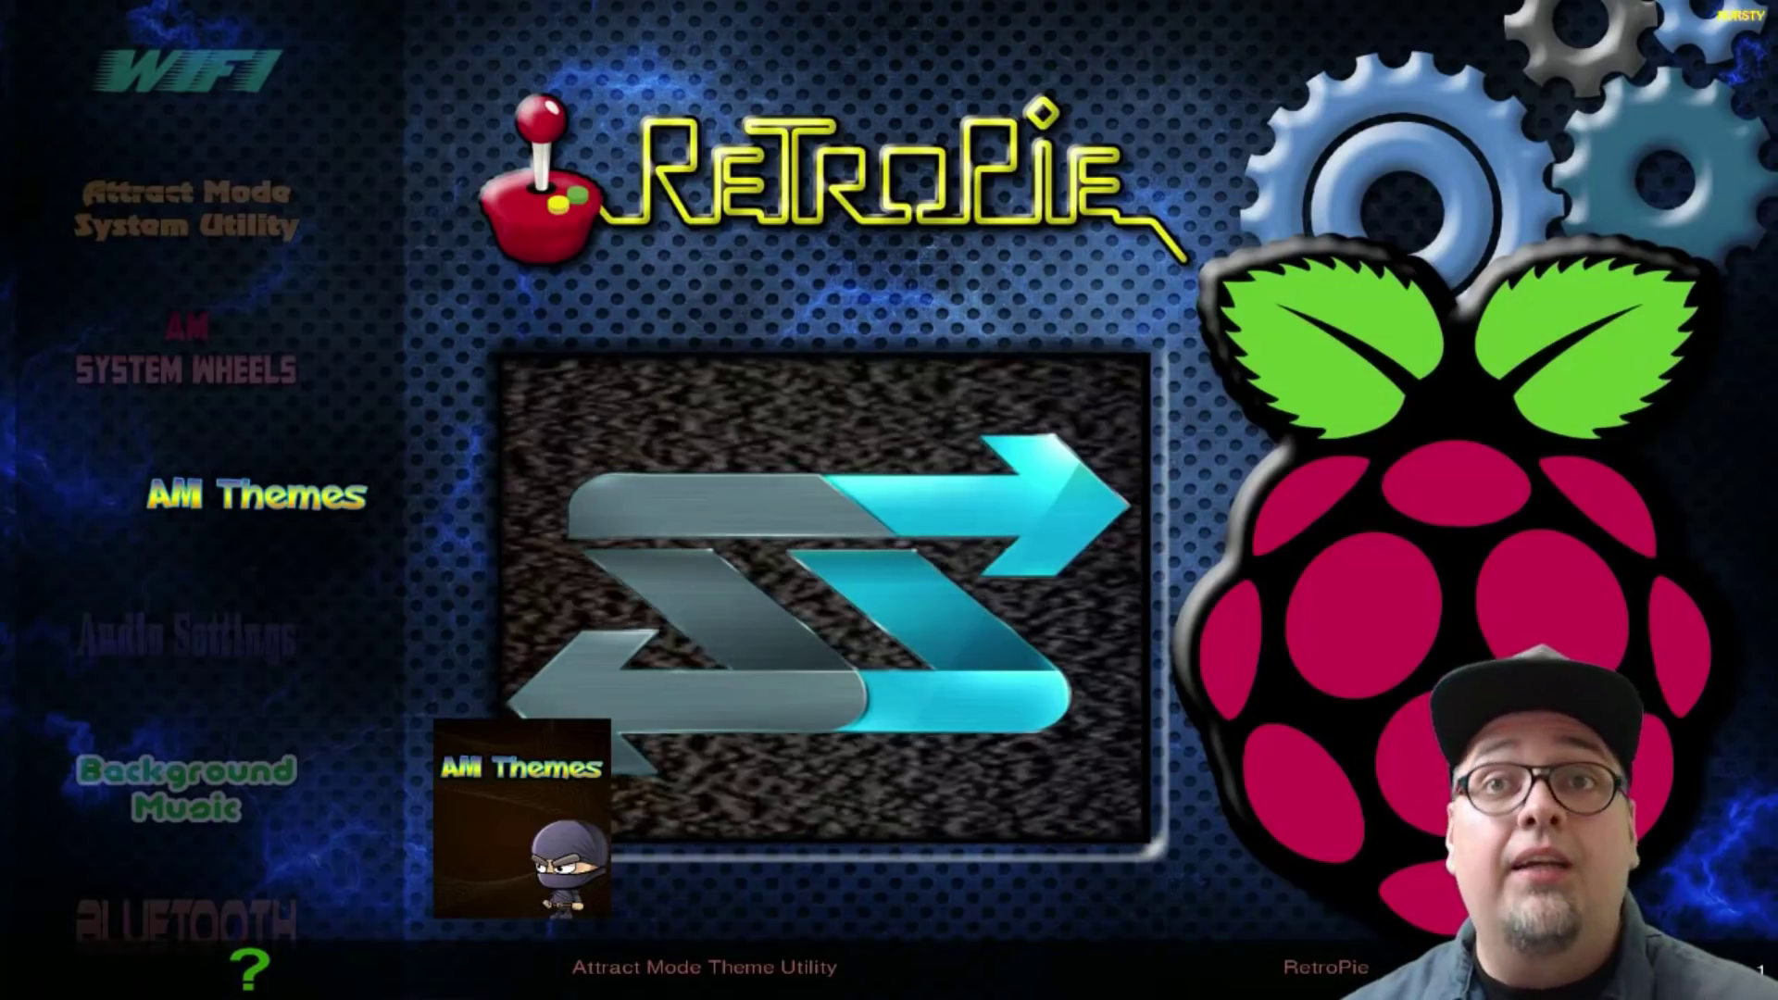
key("Up")
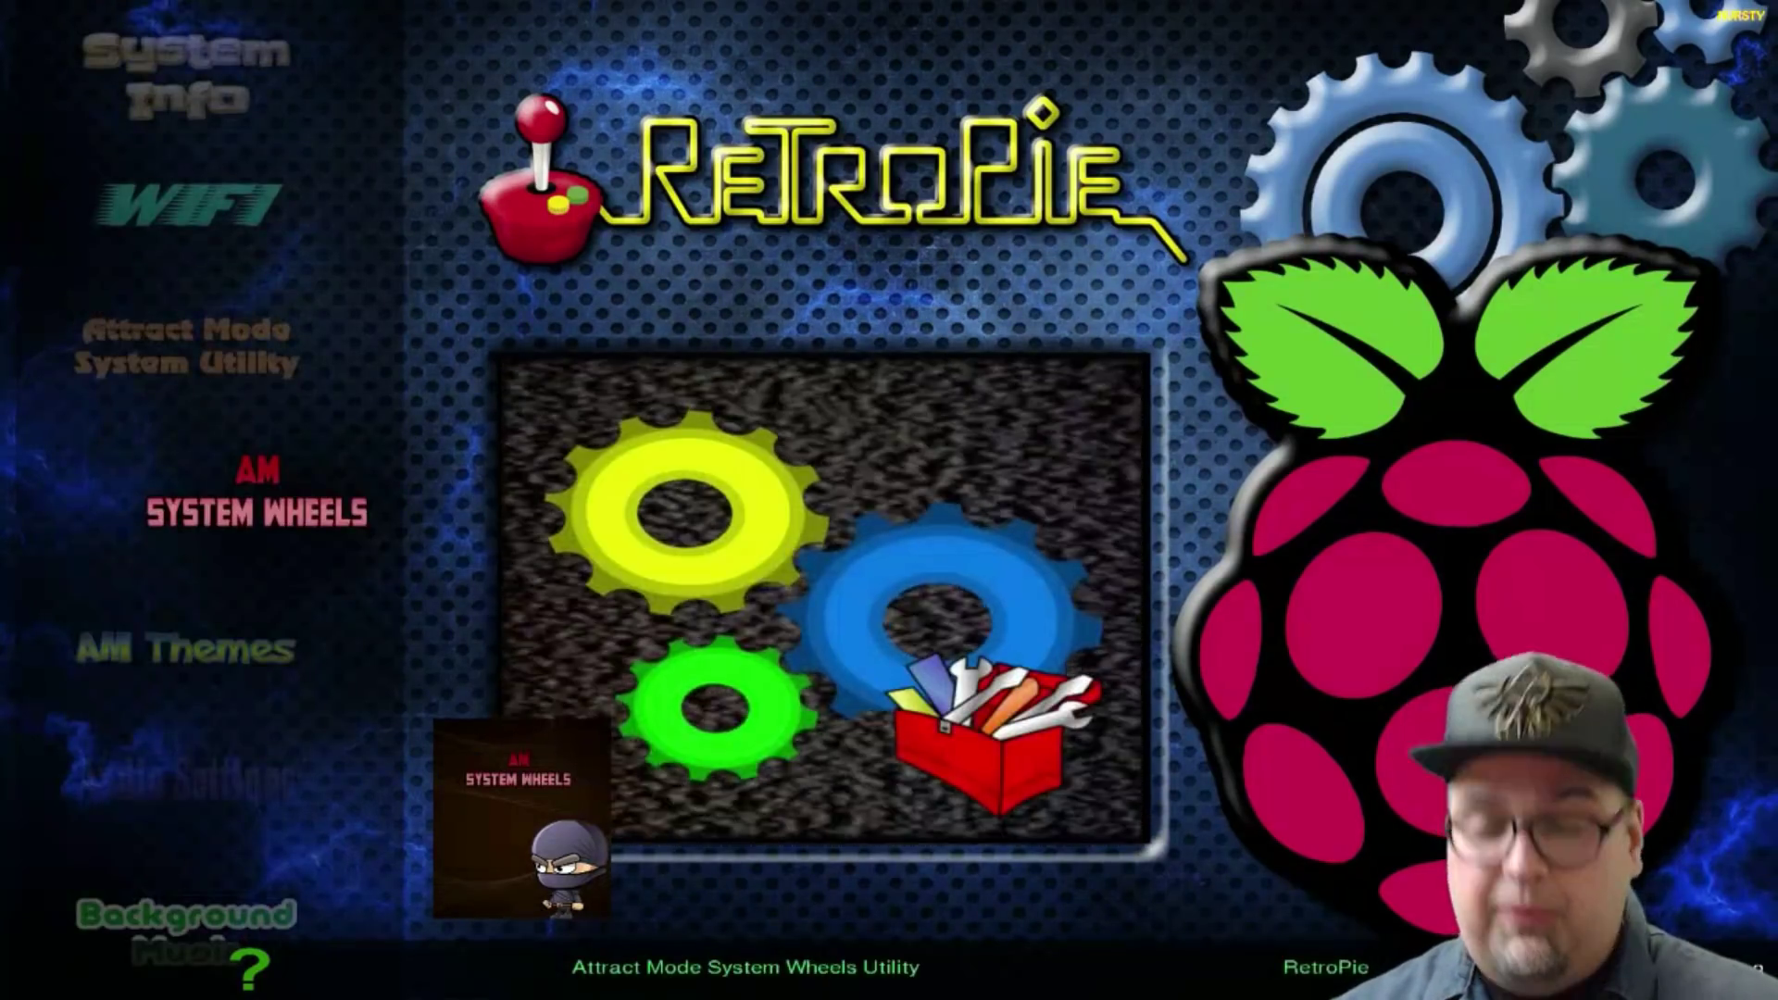
key("Return")
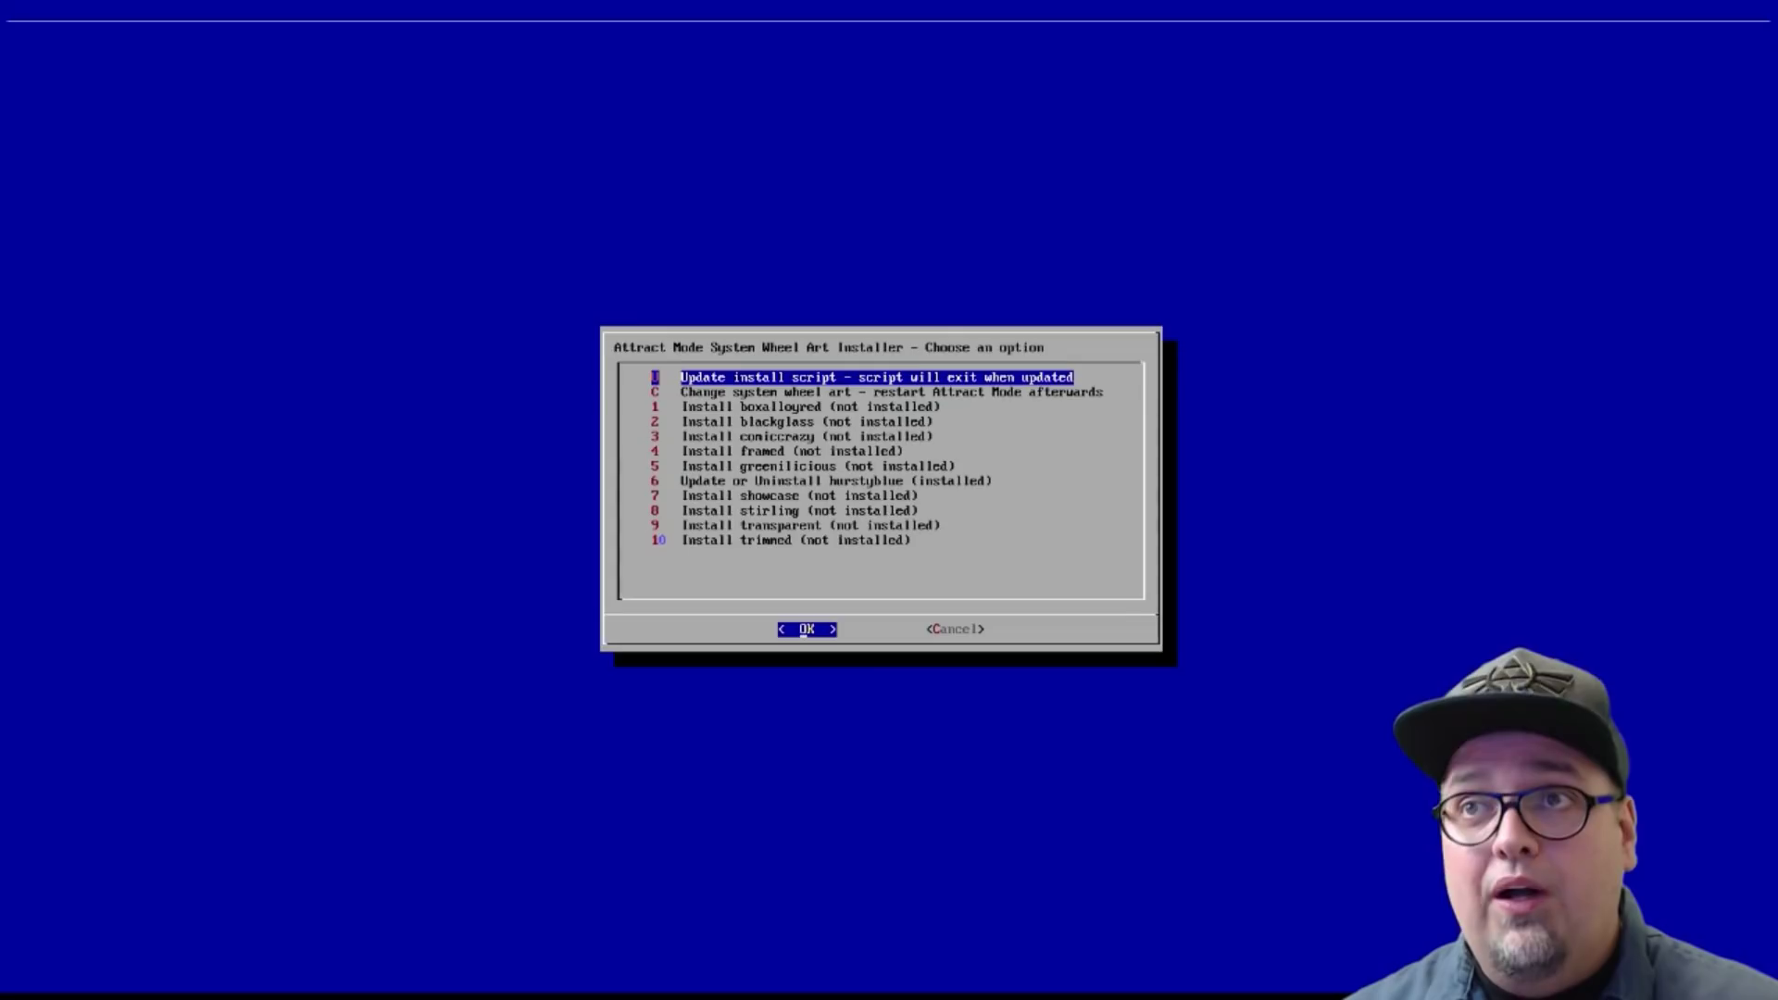
Step: Examine the available system wheel art sets, from boxalloyred to trimmed, and the option for changing the system wheel art
key("Down")
key("Down")
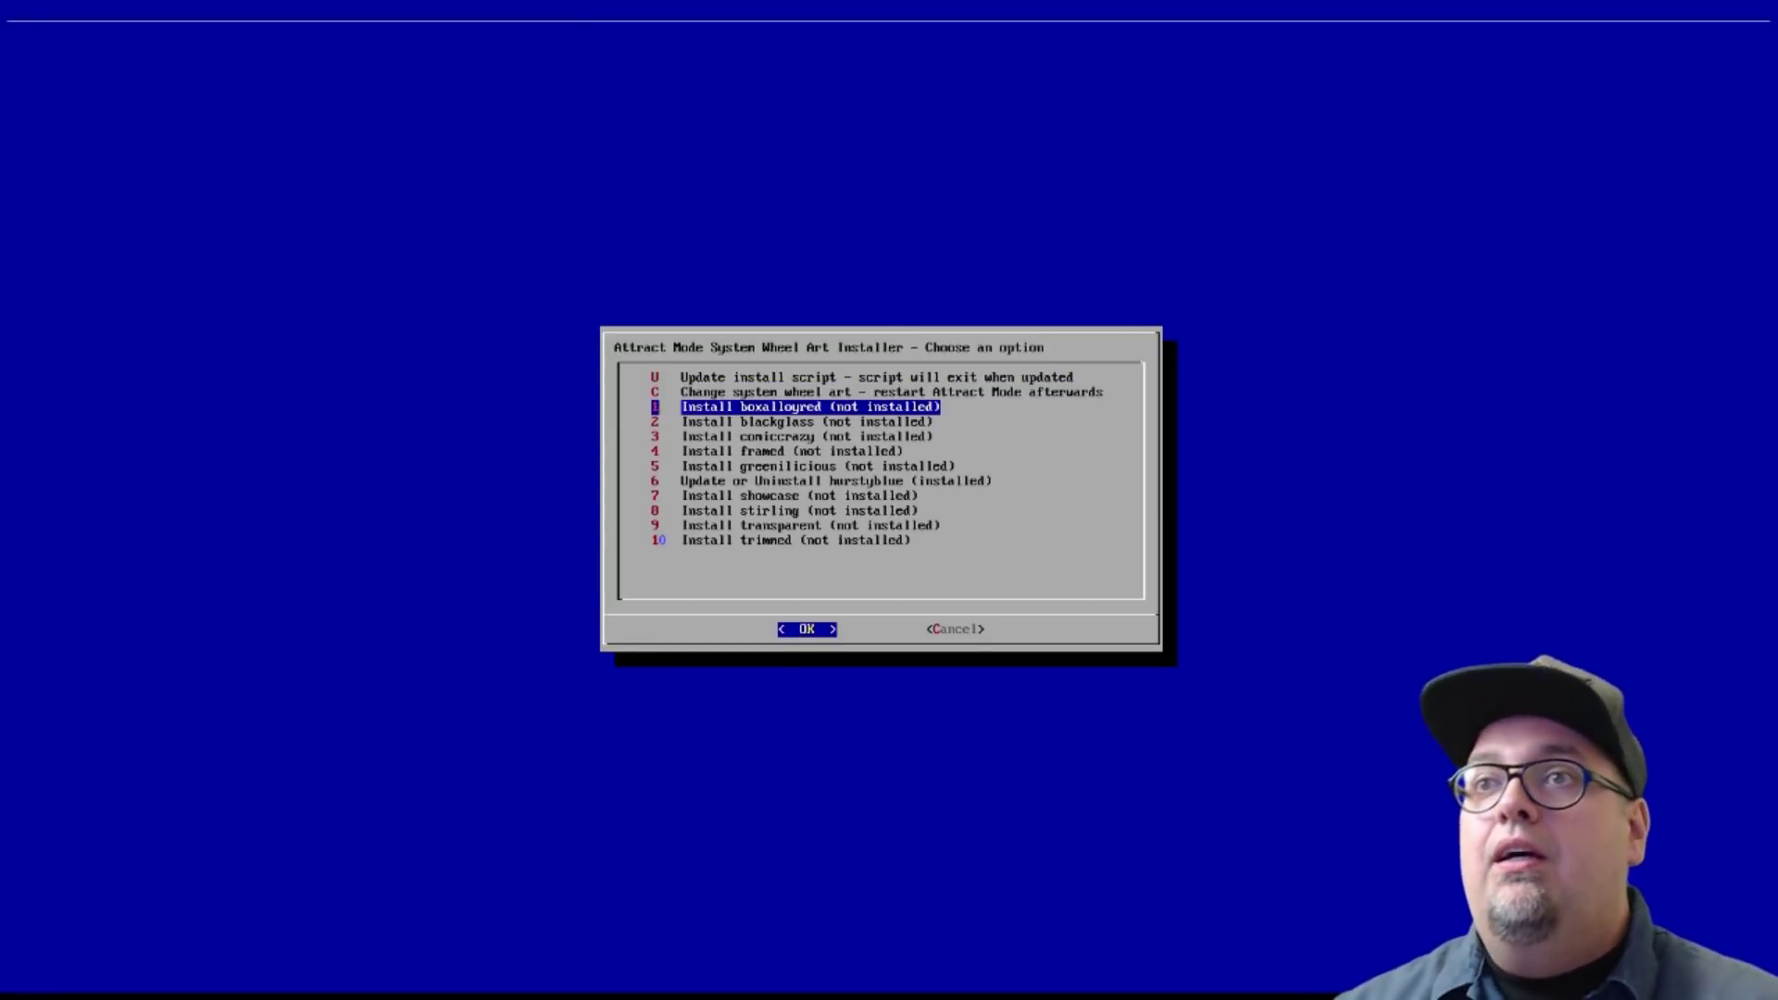
key("Down")
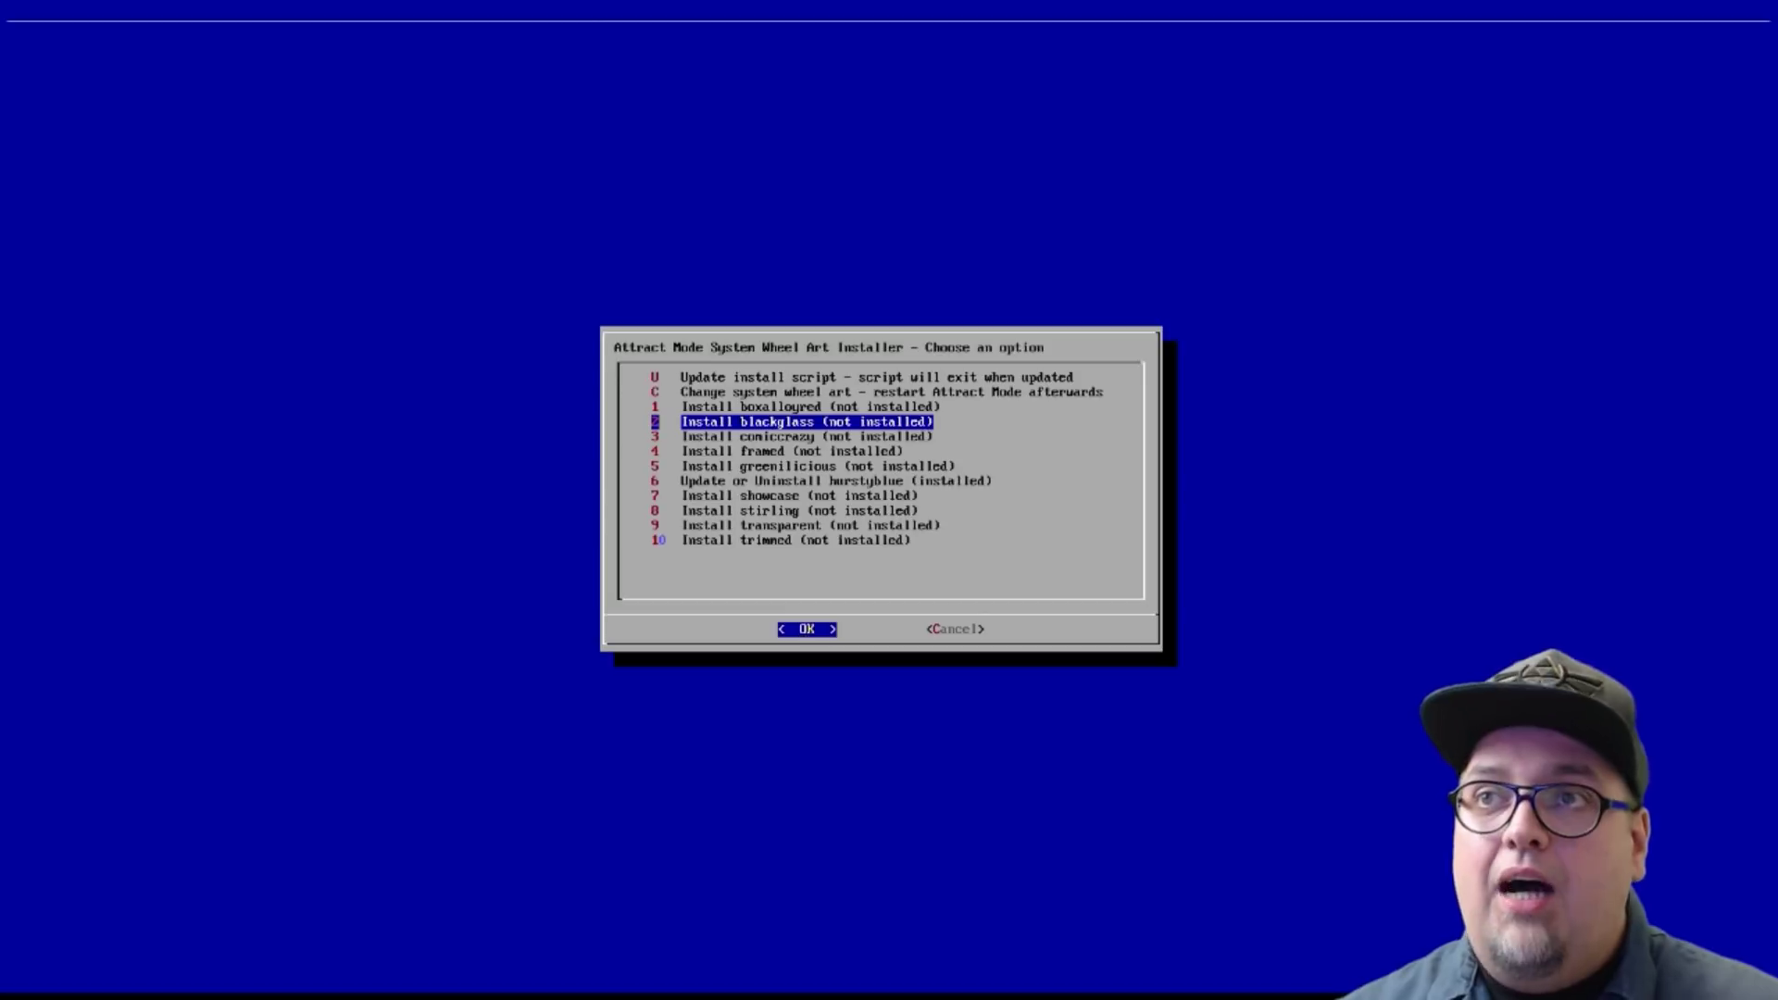
key("Down")
key("Down")
key("Down")
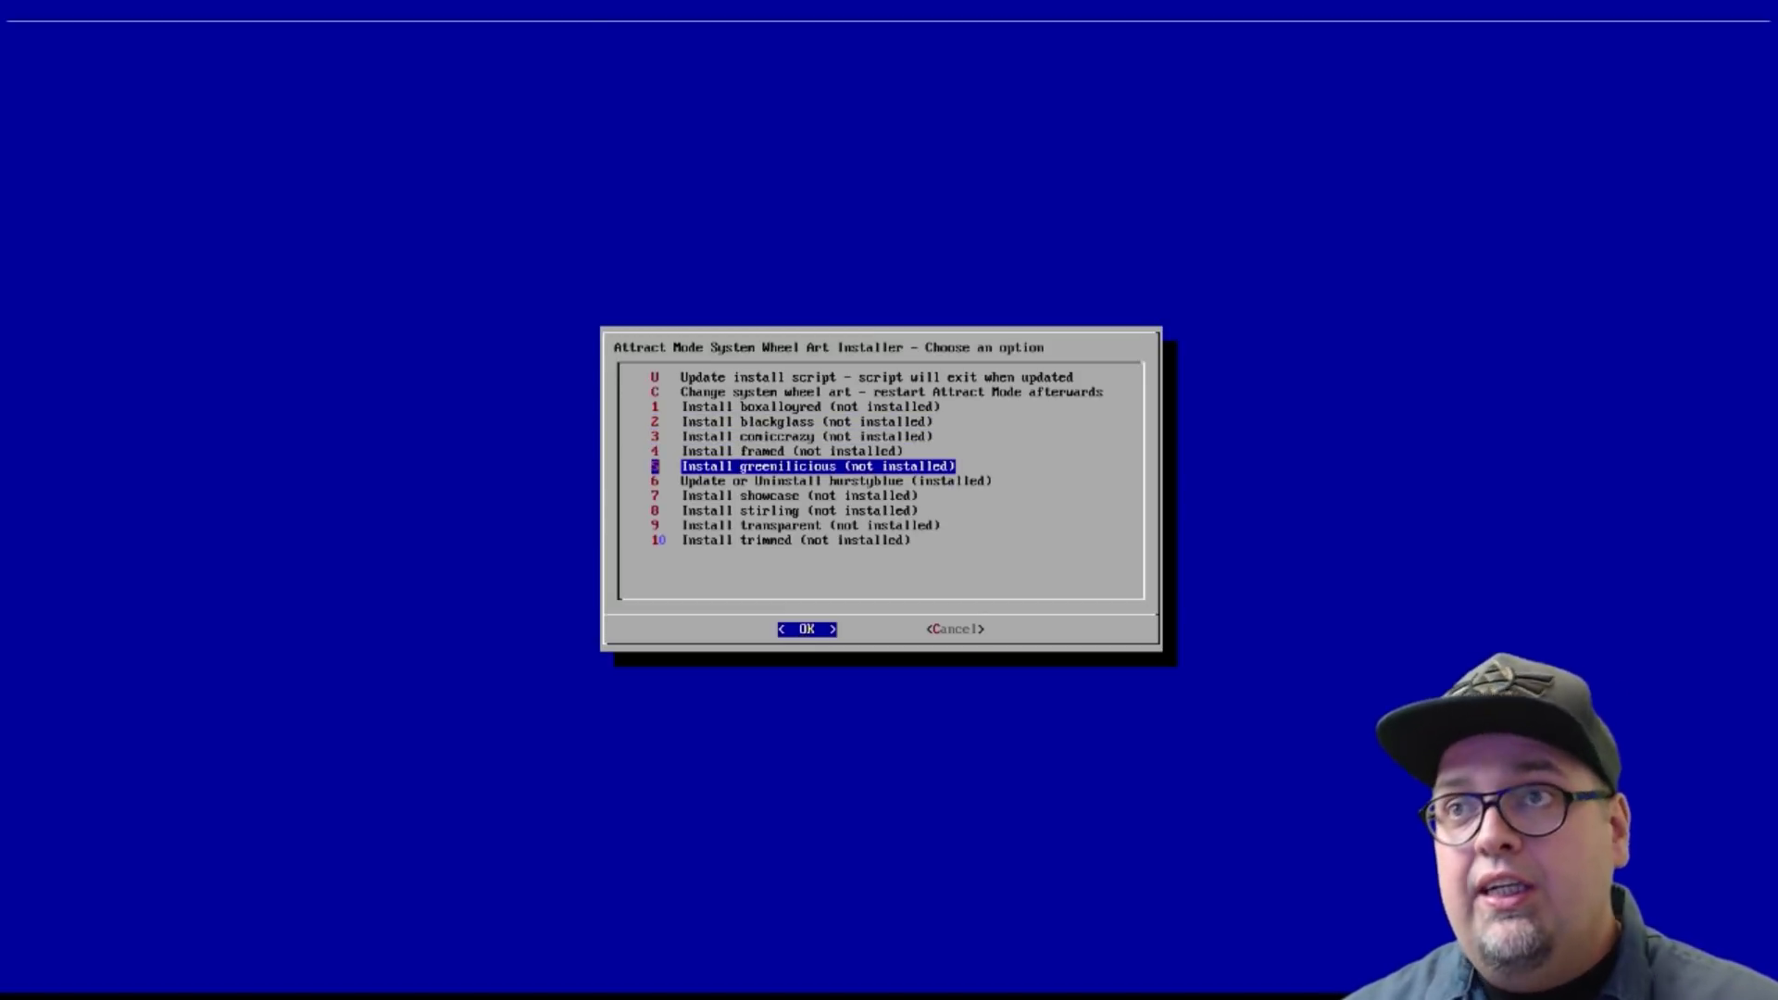
key("Down")
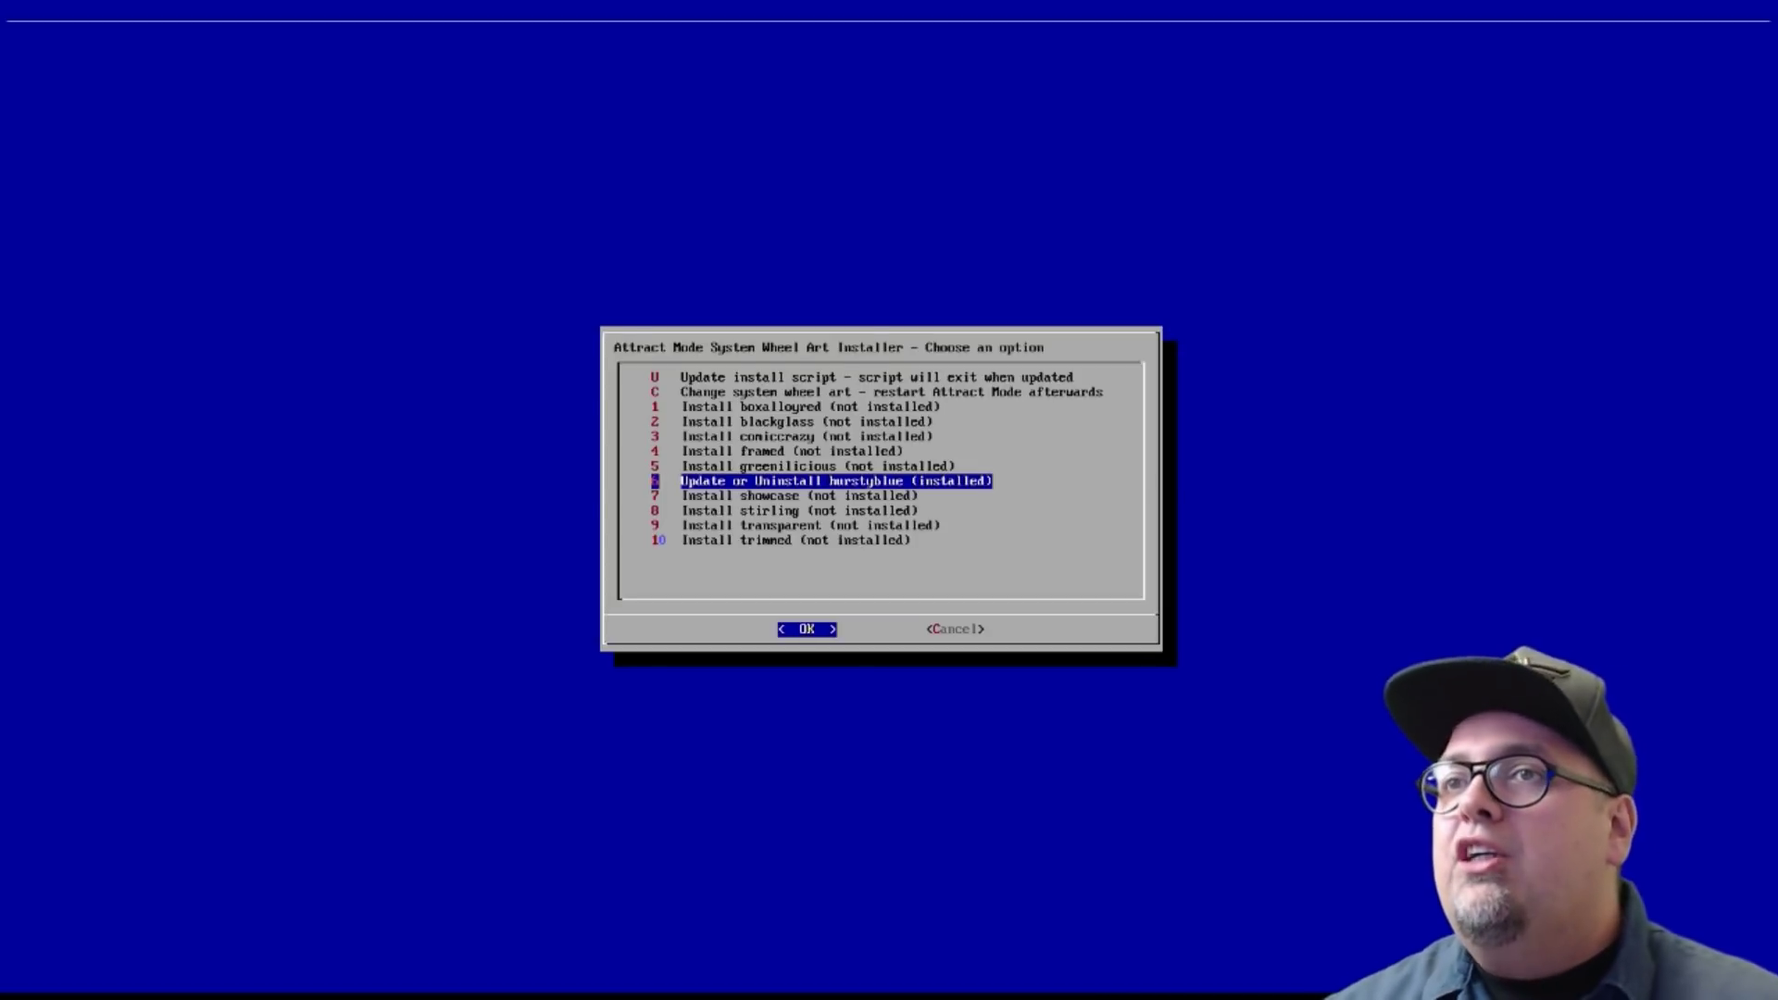
key("Down")
key("Down")
key("Down")
key("Down")
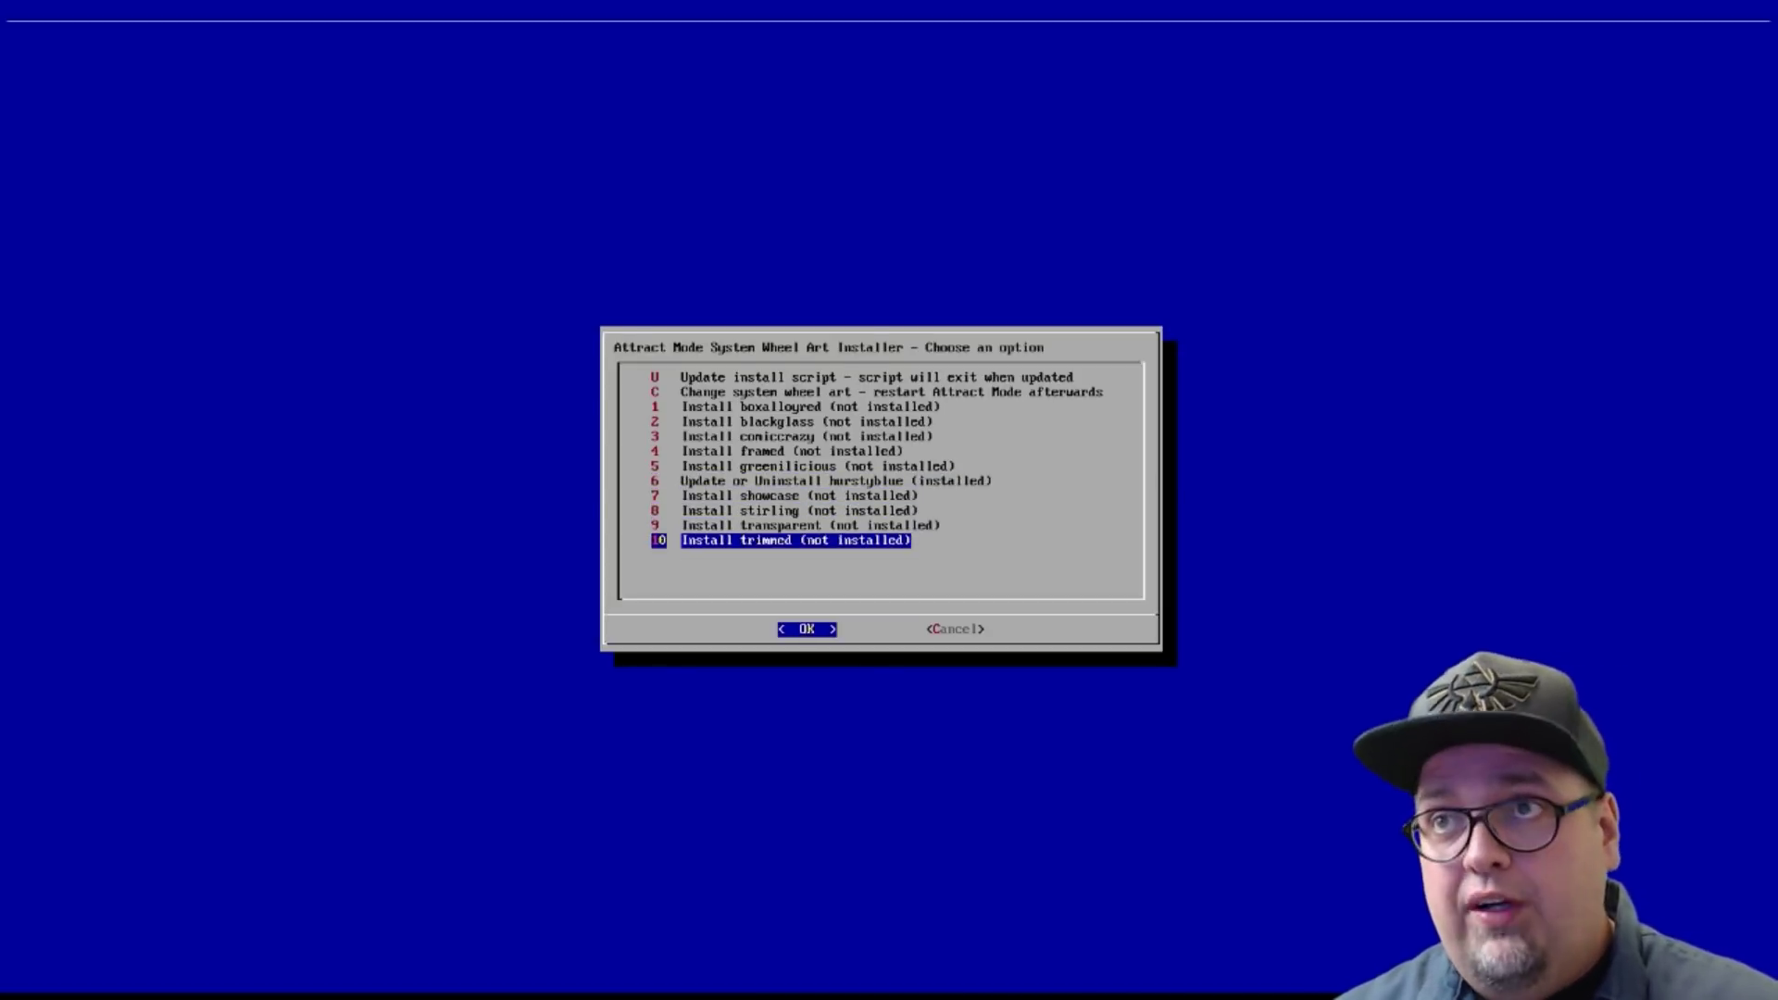
key("Up")
key("Up")
key("Up")
key("Up")
key("Up")
key("Up")
key("Up")
key("Up")
key("Up")
key("Up")
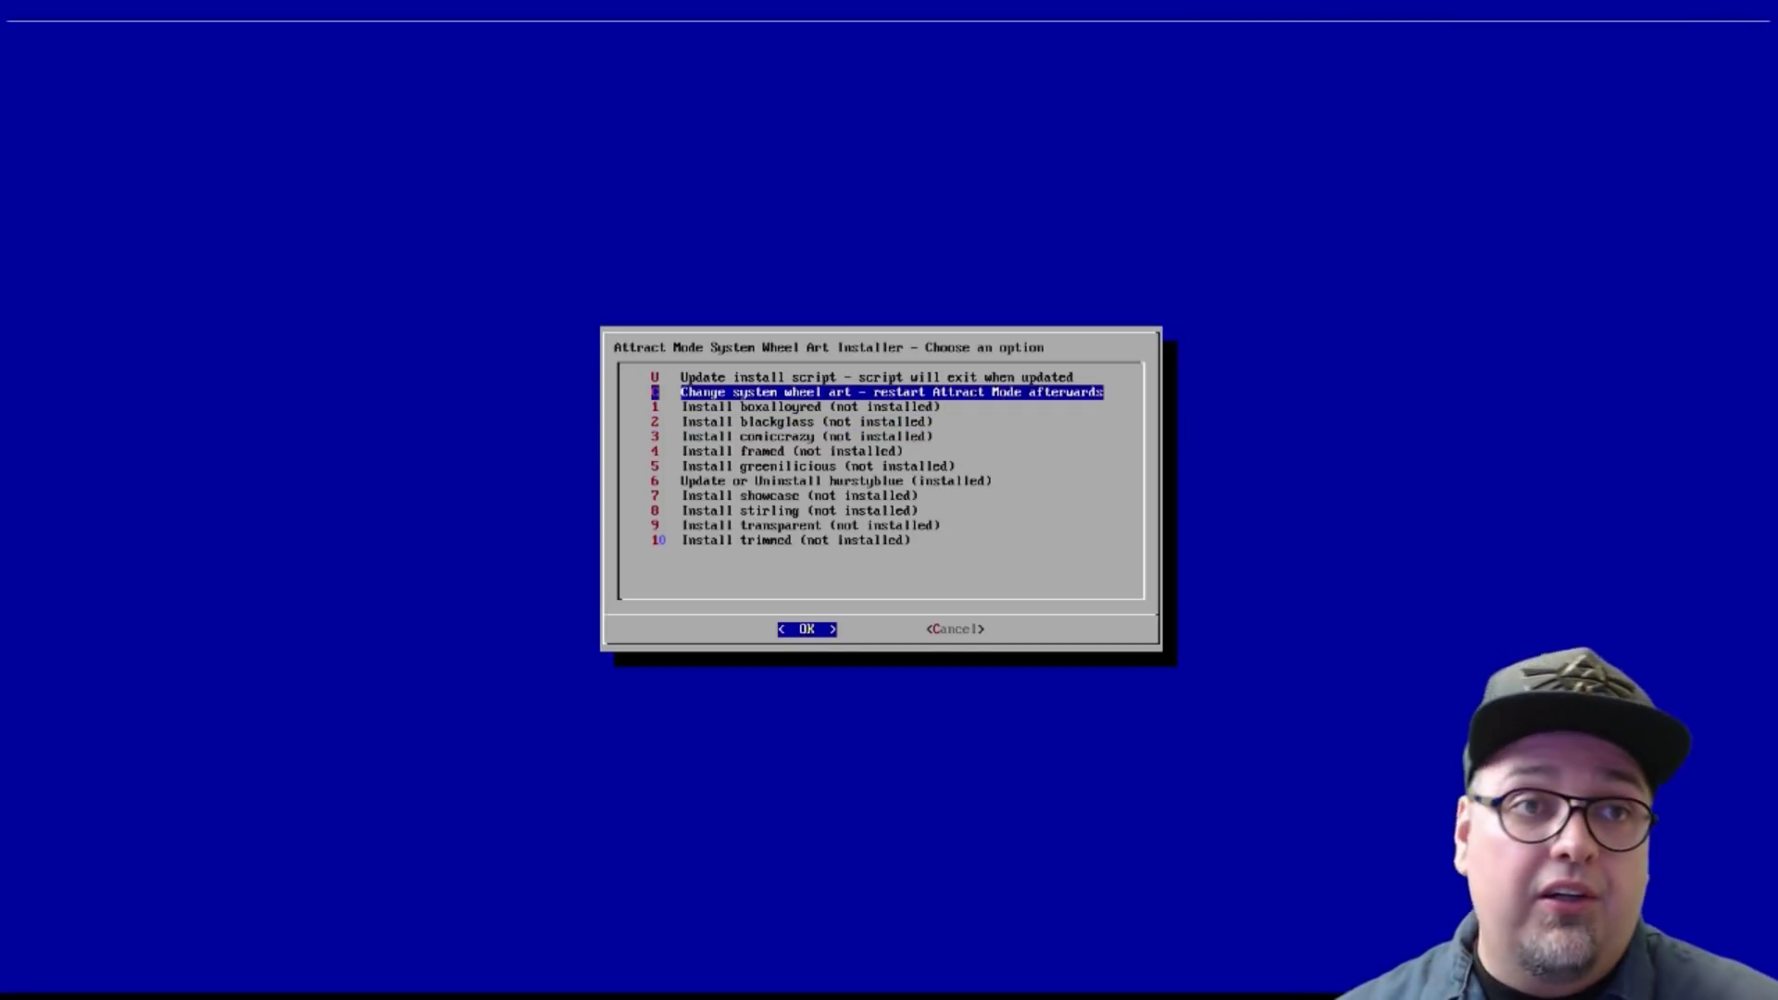
Step: Open the Attract Mode System Utility in place of the wheel art installer and decline to proceed with backup and restore
key("Tab")
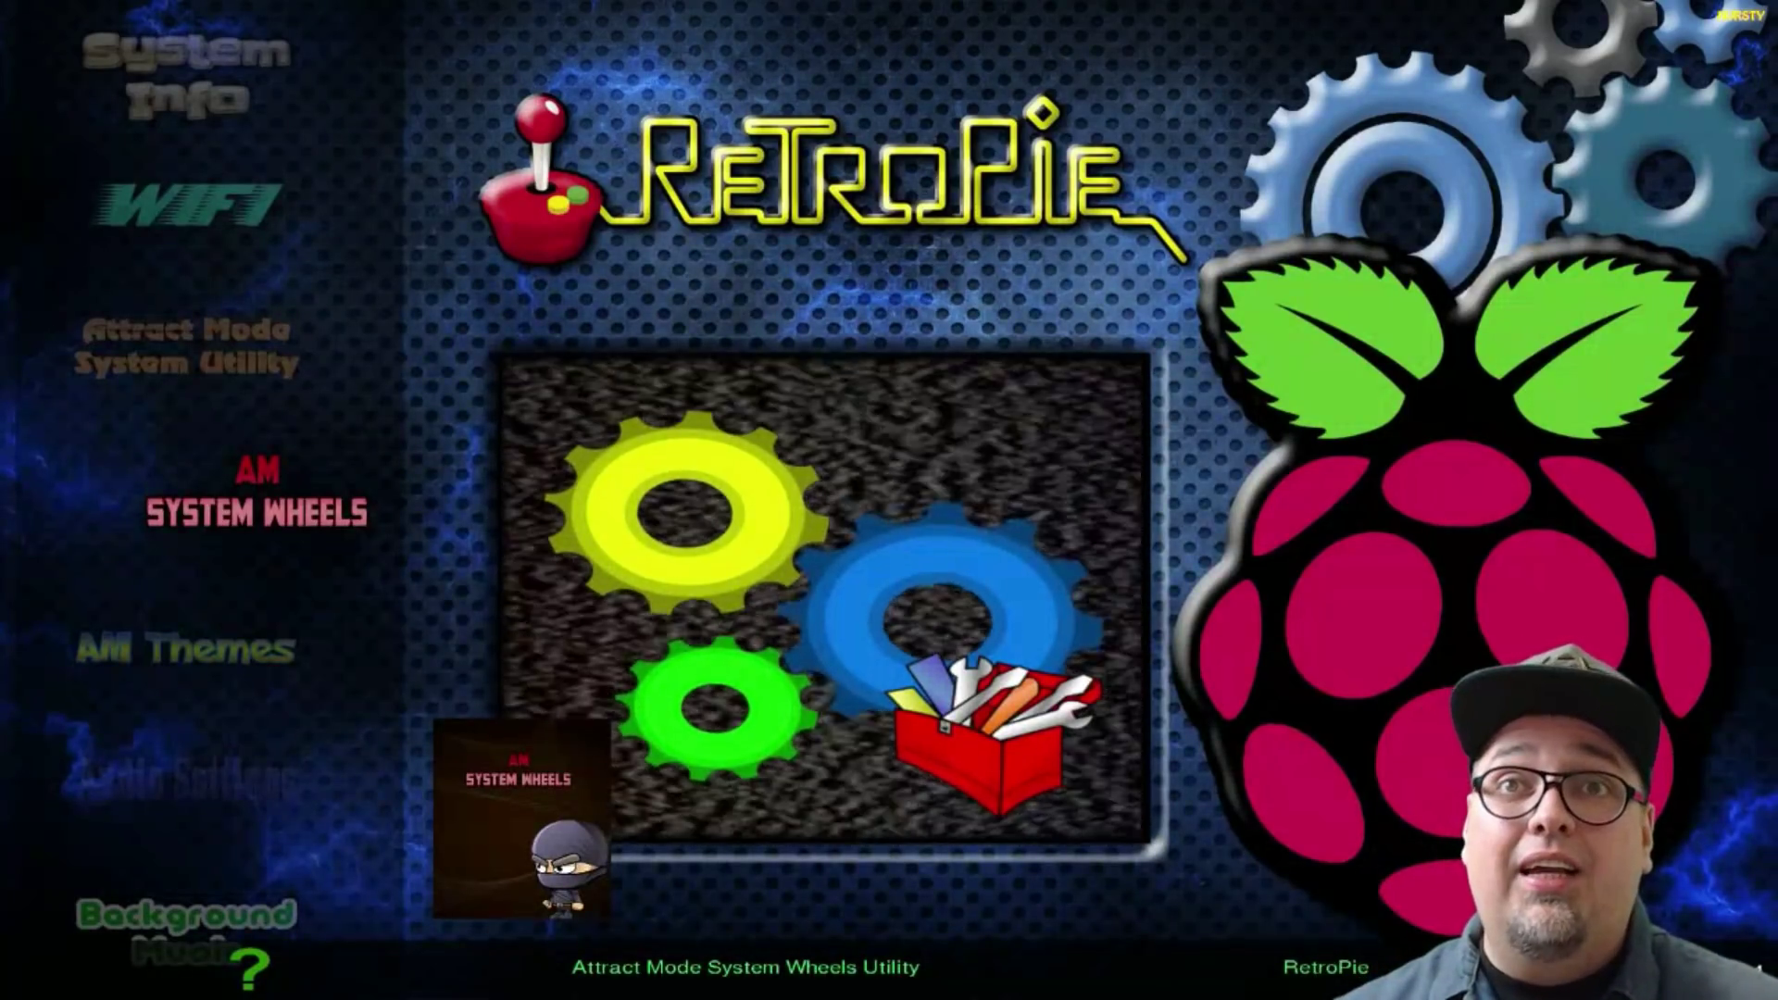
key("Up")
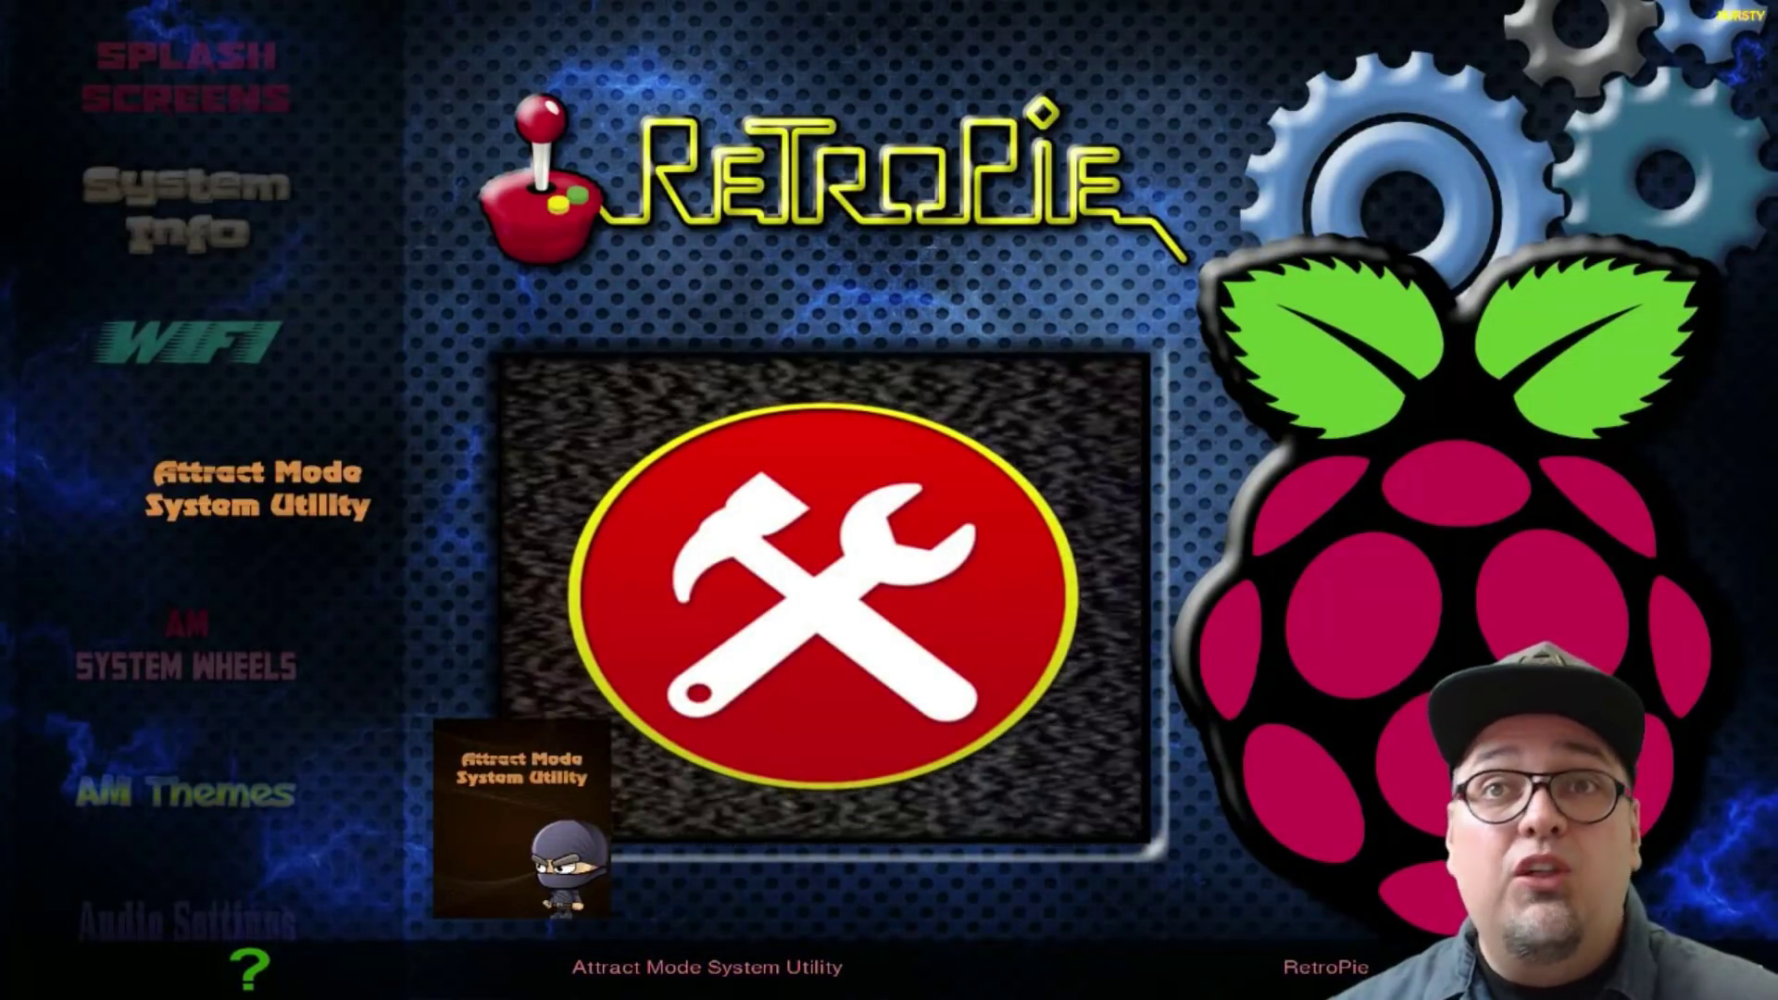
key("Return")
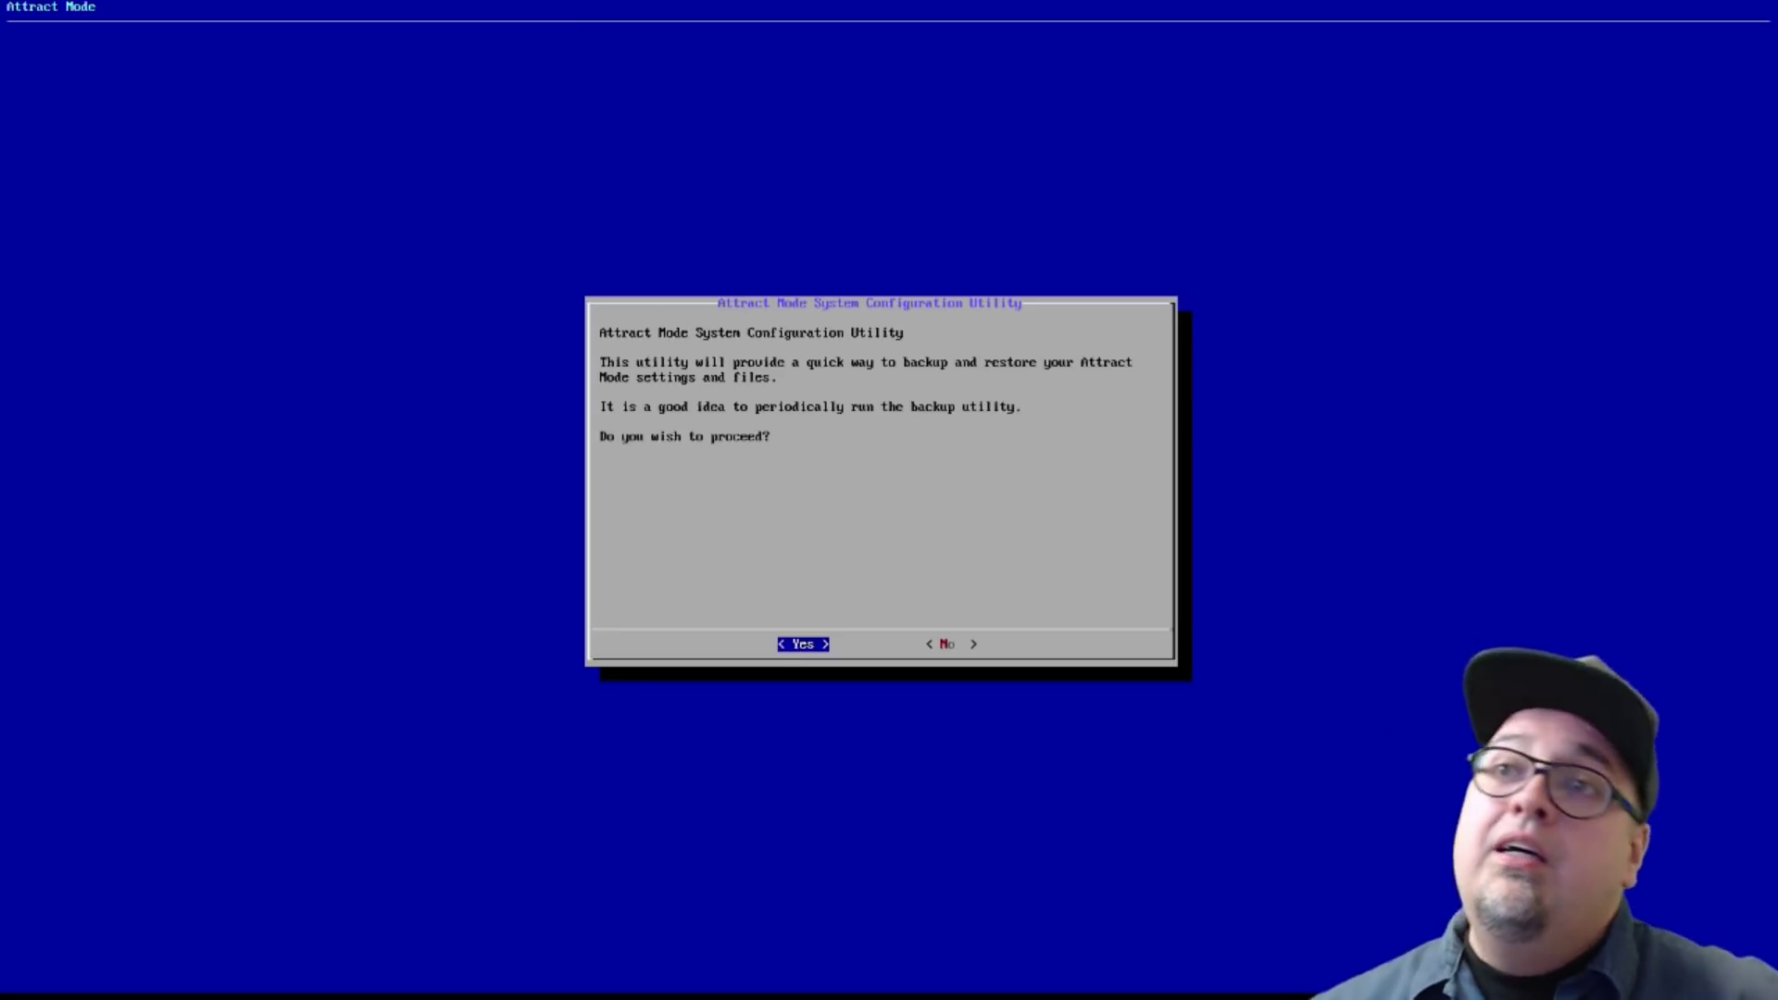
key("Right")
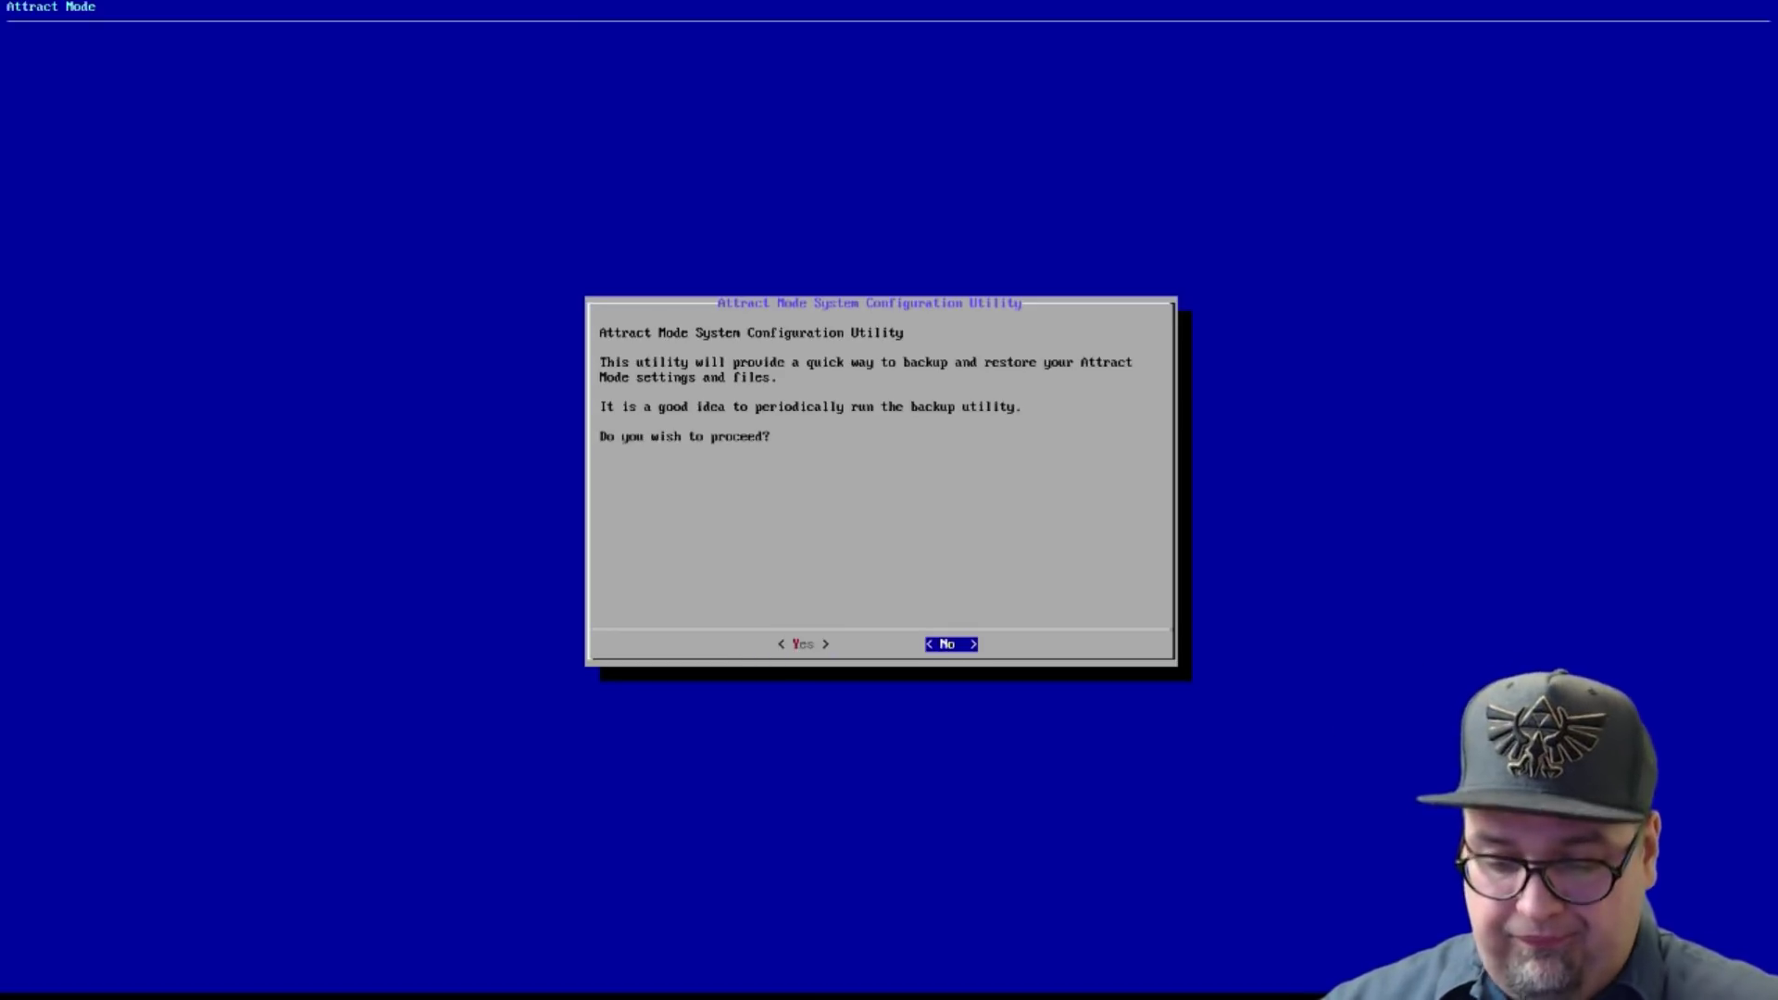
key("Return")
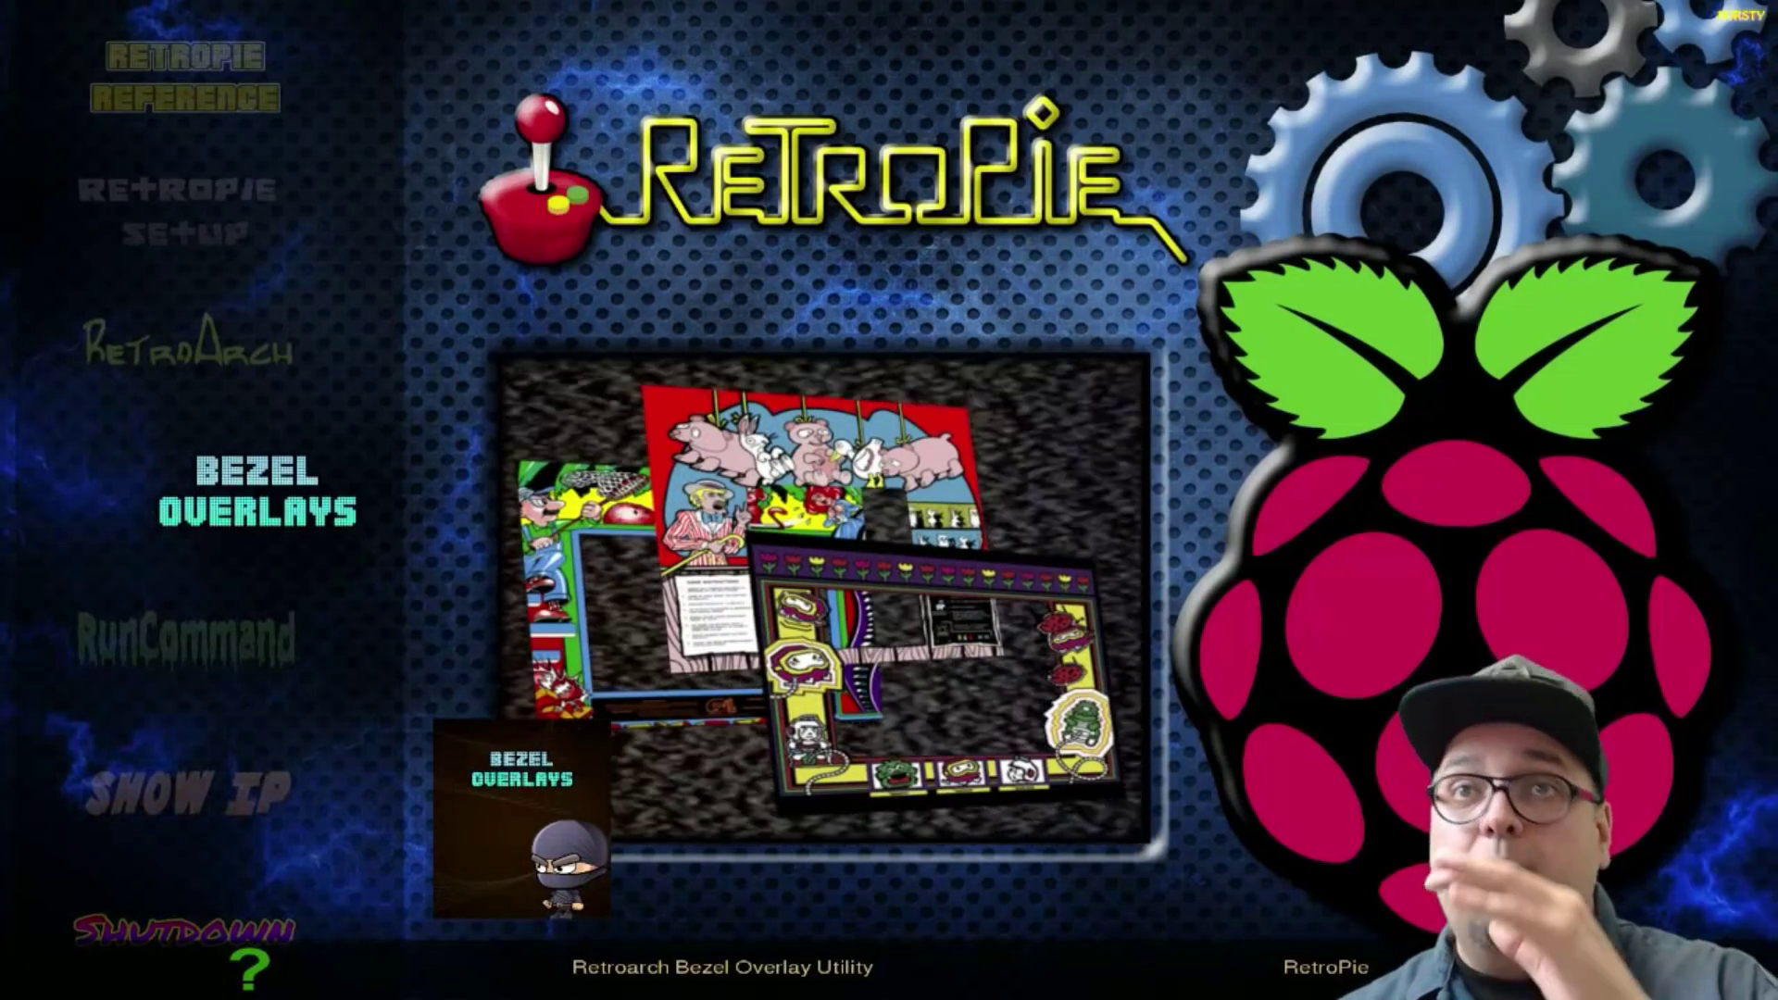
Step: Browse the RetroPie list upward from Bezel Overlays past RetroPie Reference and Reboot to EmulationStation
key("Up")
key("Up")
key("Up")
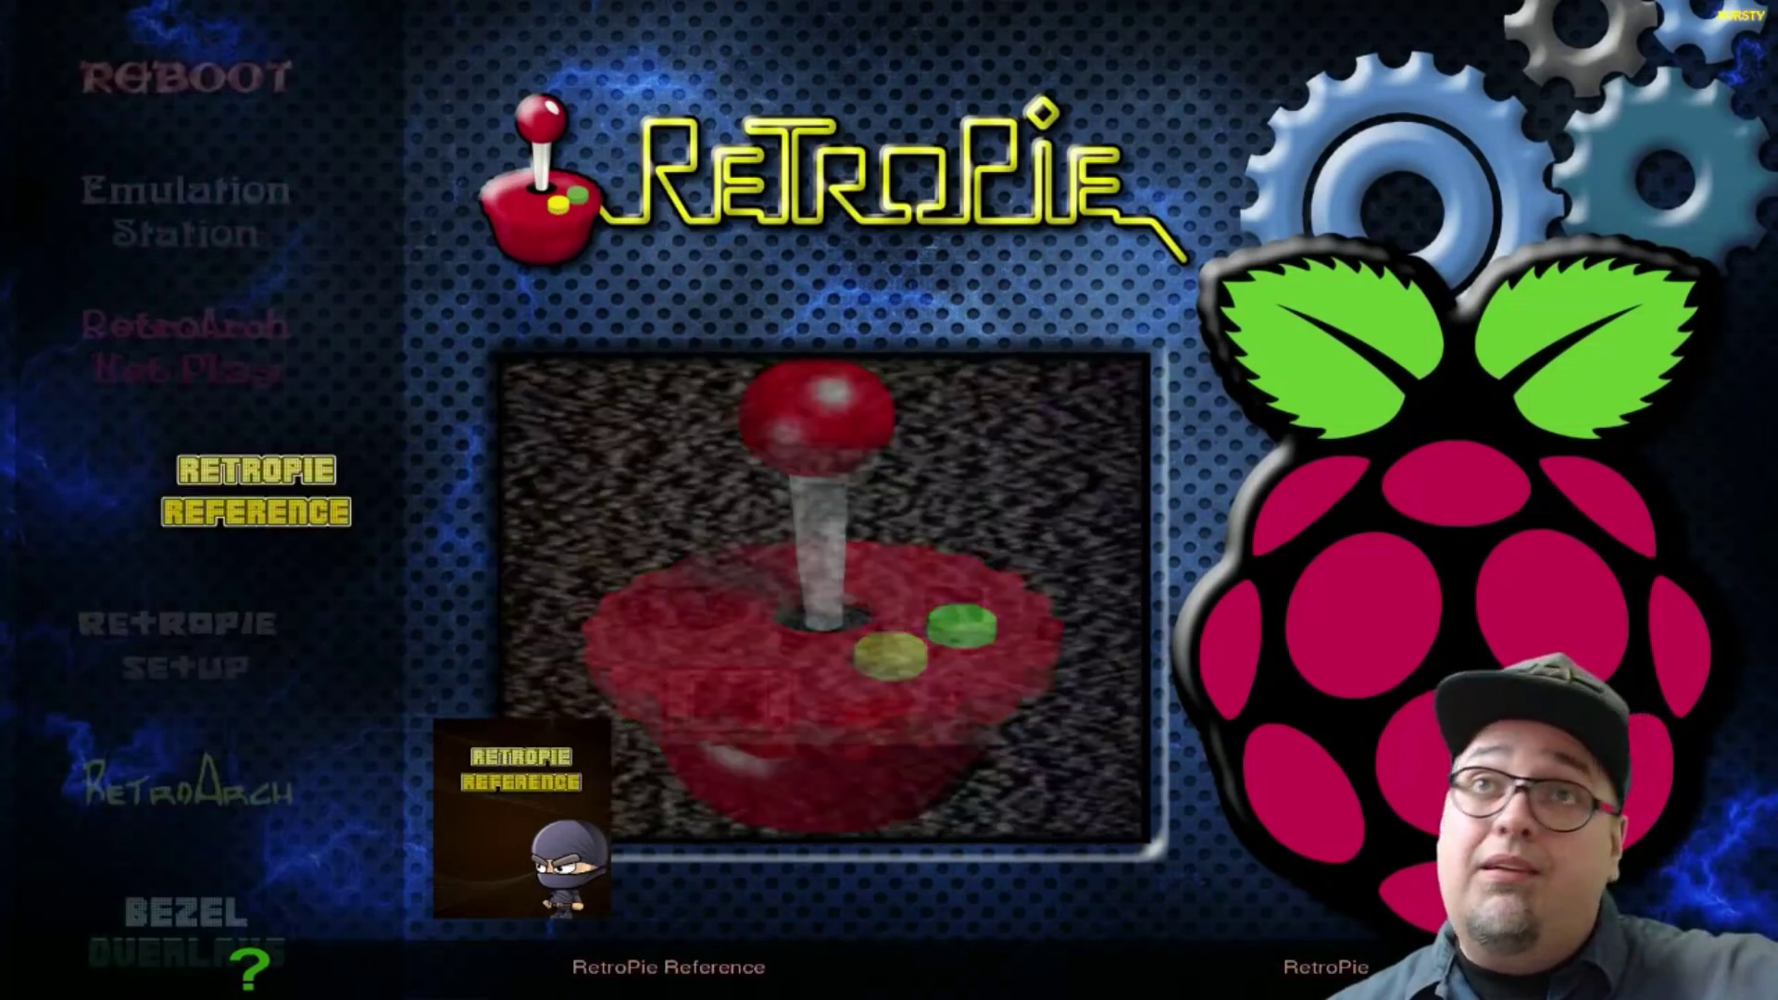
key("Up")
key("Up")
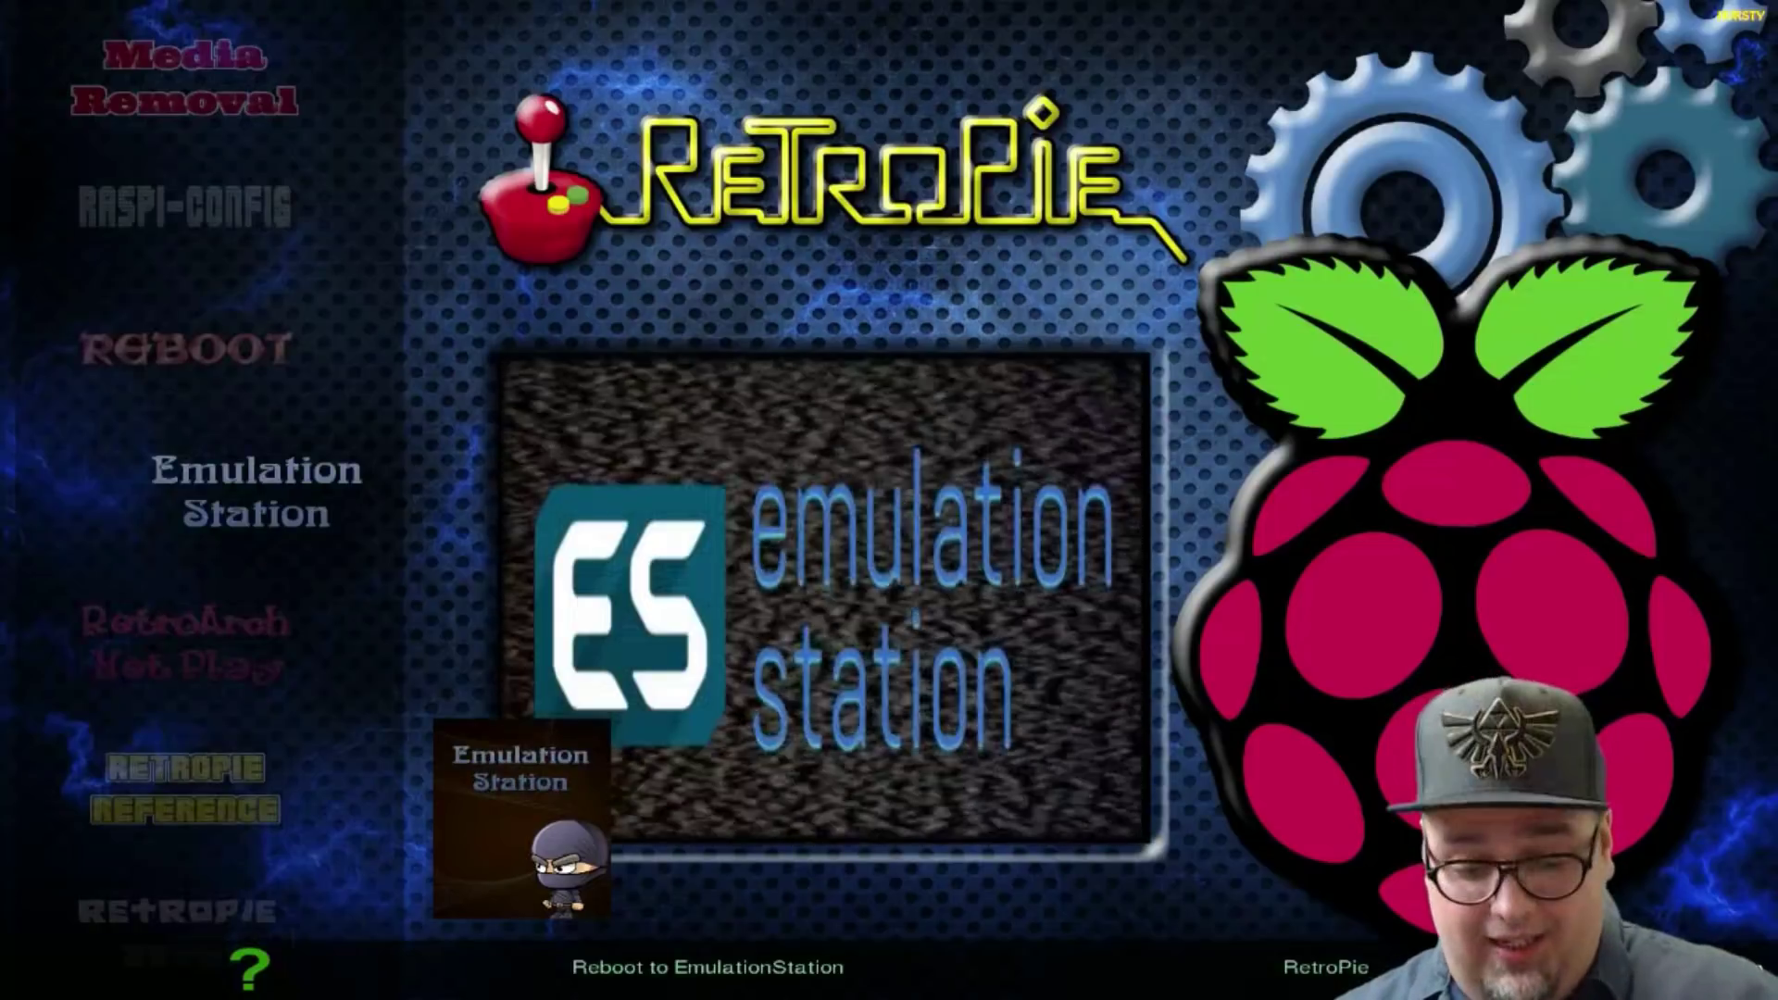
key("Up")
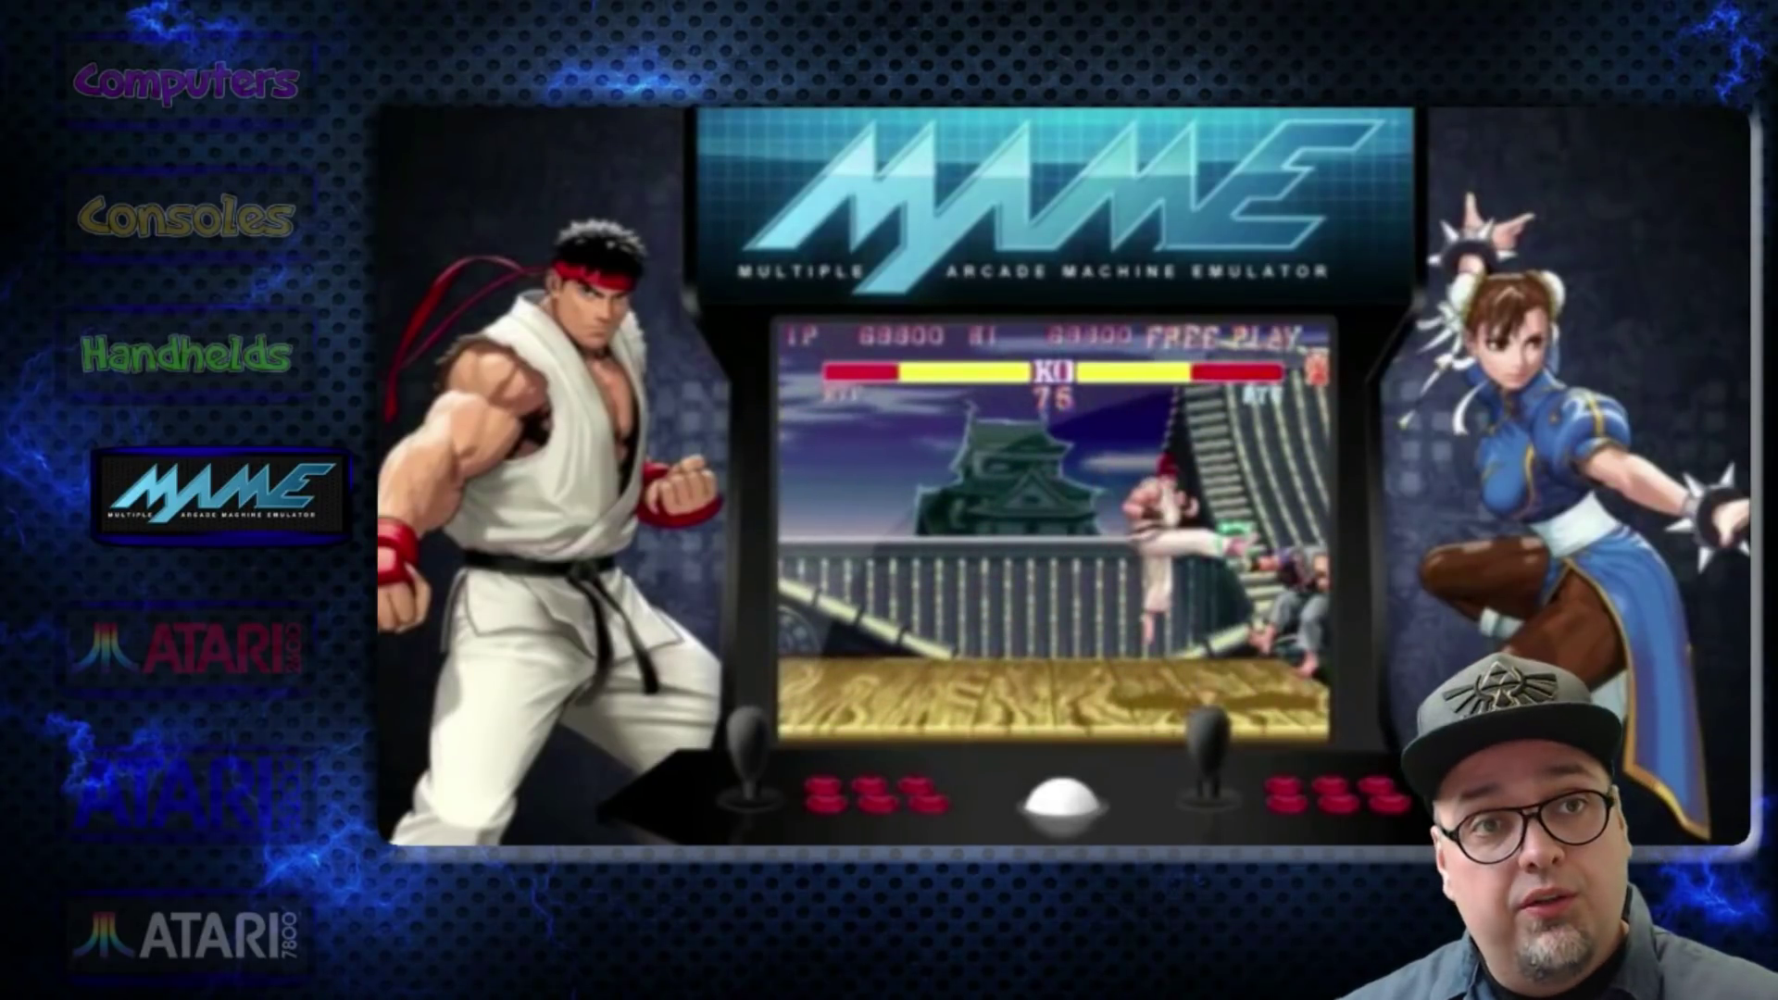
Step: Open the MAME system, browse its games from 720 Degrees to APB, and return to the systems list
key("Return")
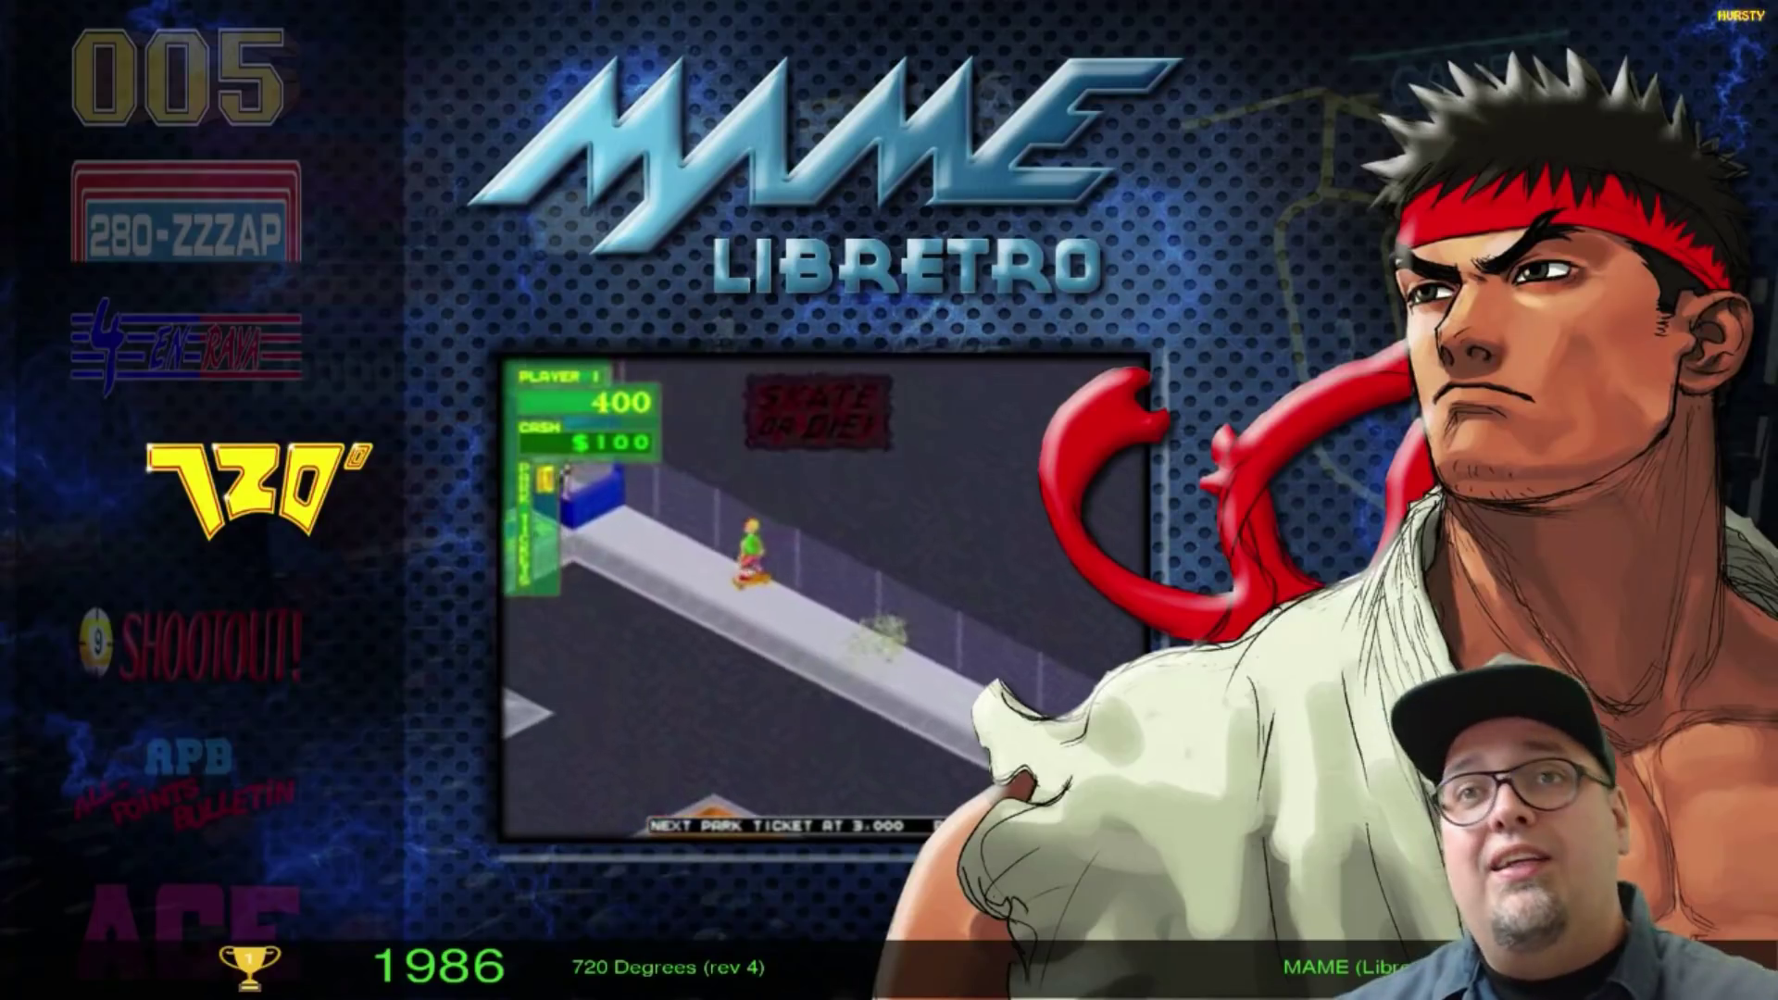
key("Down")
key("Down")
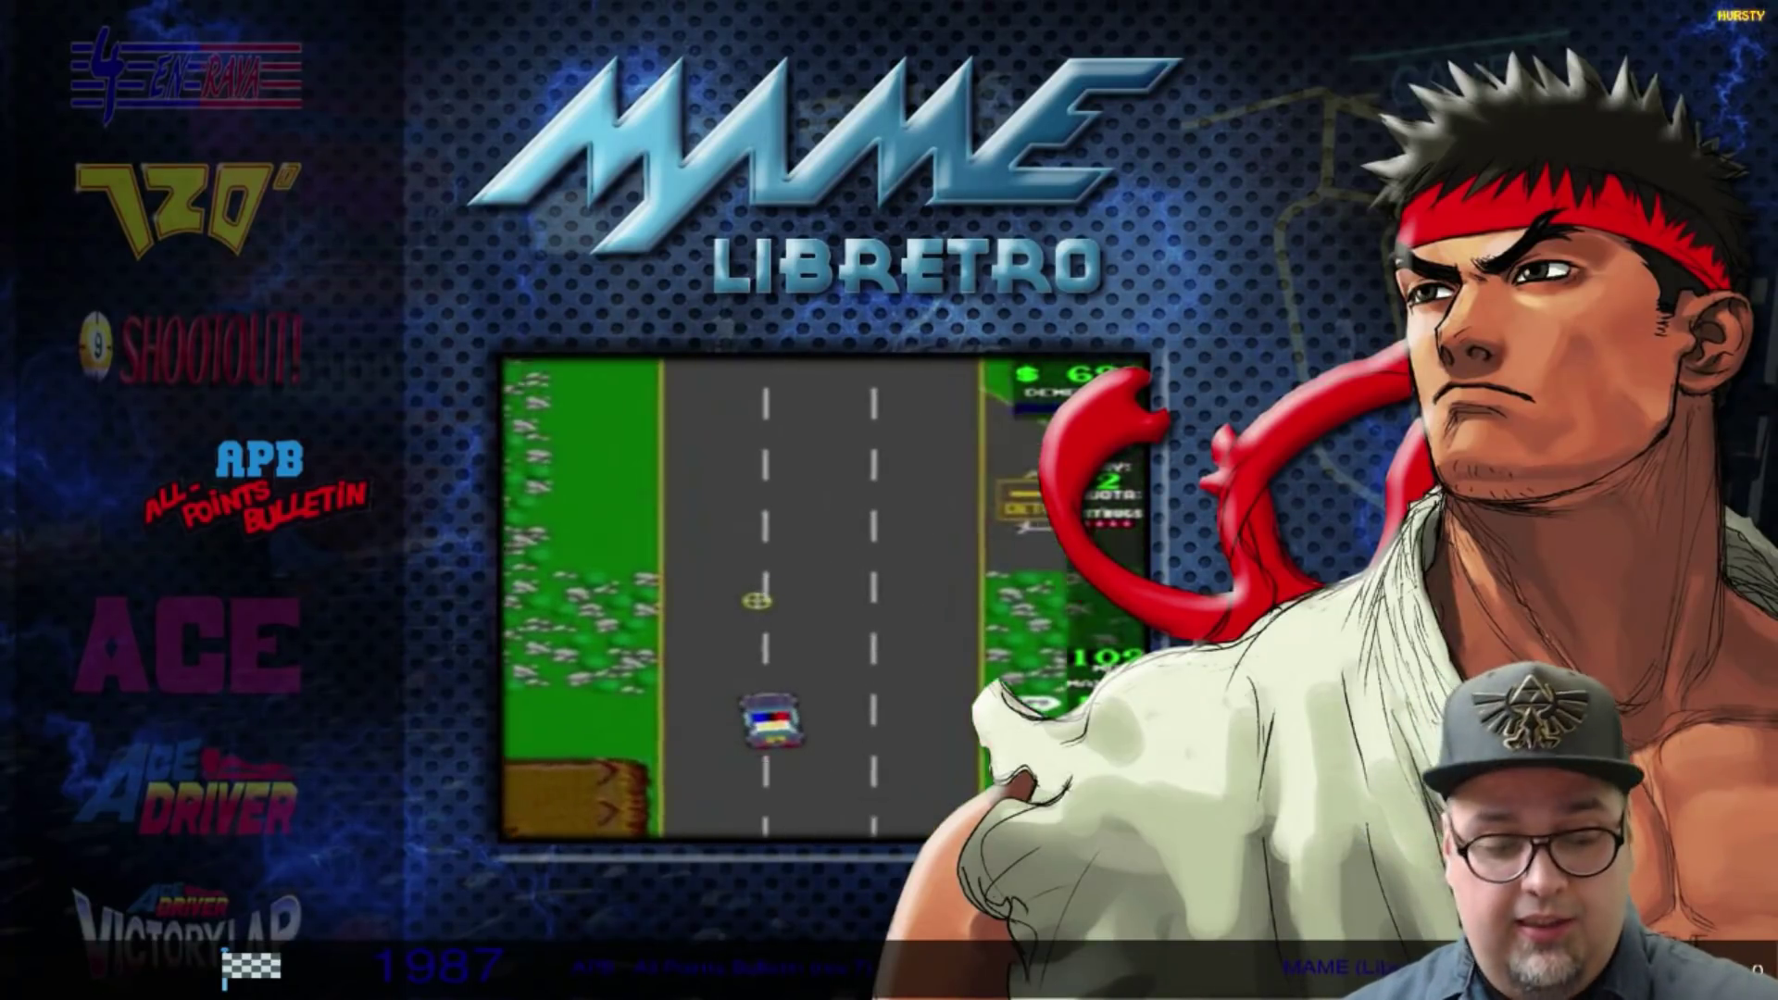
key("Escape")
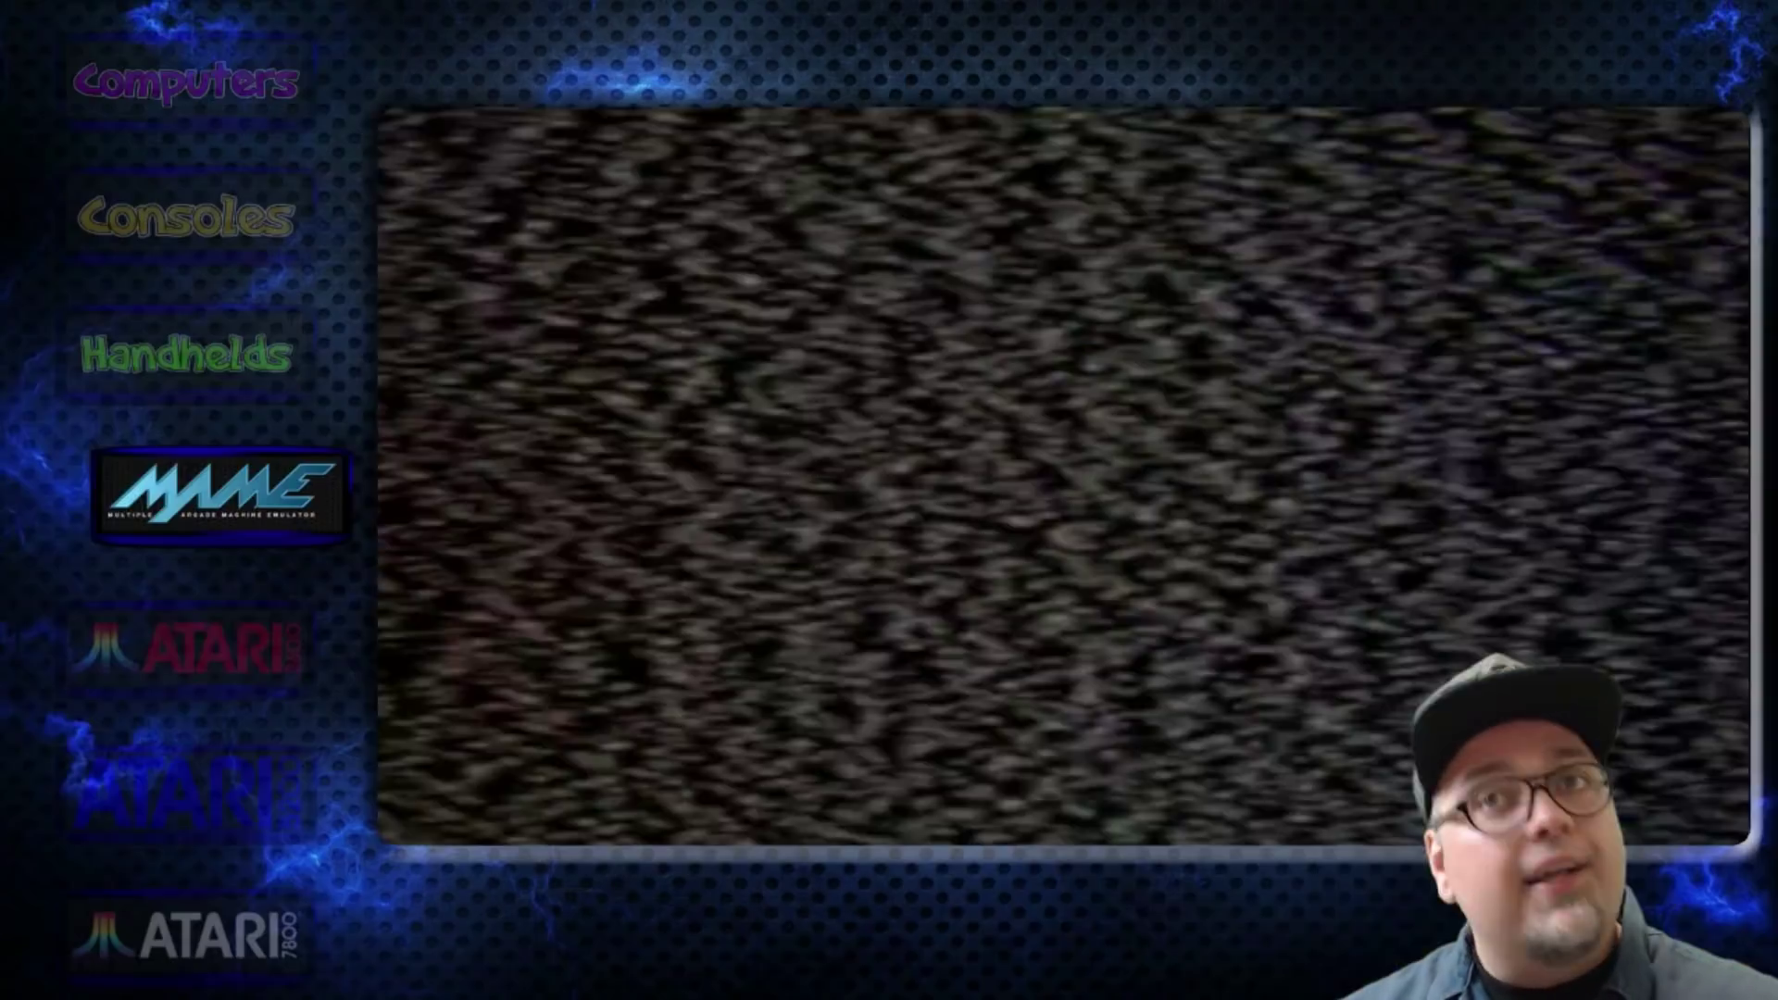